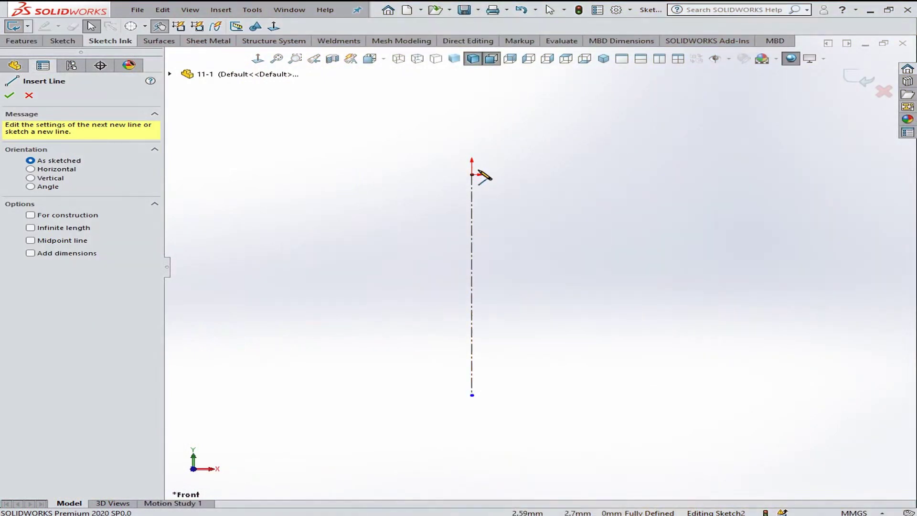
# - Start the top edge line at the origin, beside the vertical centerline
pyautogui.click(472, 173)
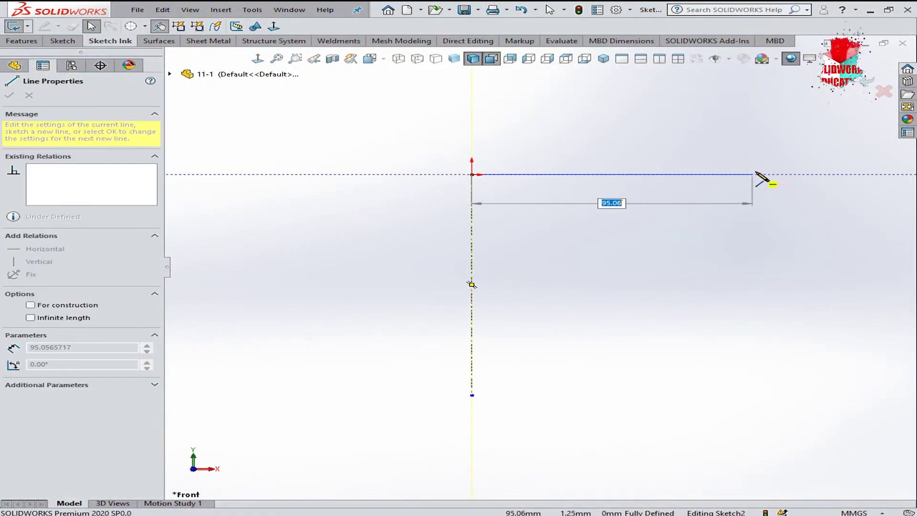
# - Draw the top edge, outer wall, bottom and inner steps, and a sloped line back to the centerline
pyautogui.click(765, 175)
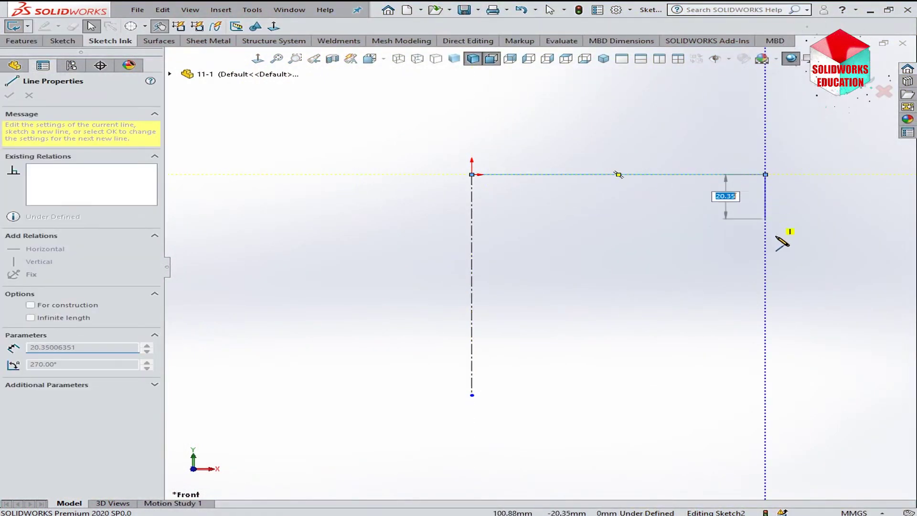
pyautogui.click(765, 400)
pyautogui.click(743, 400)
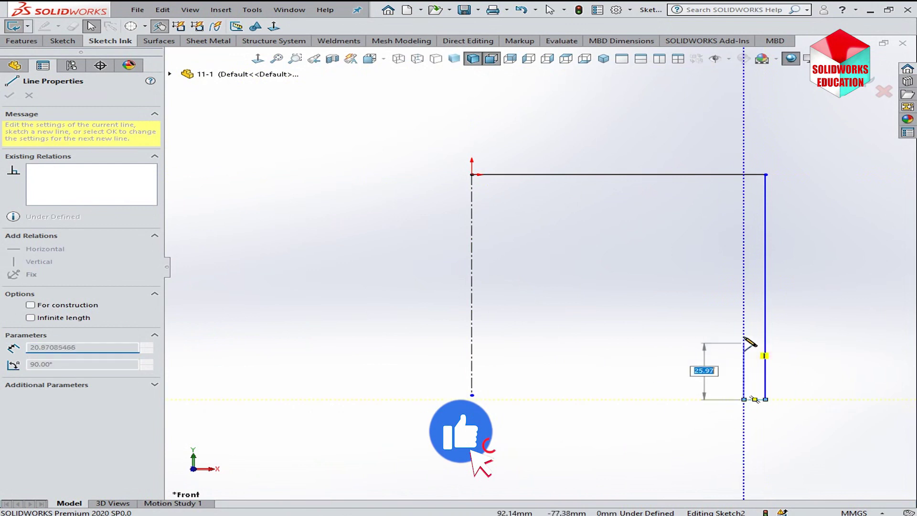
pyautogui.click(743, 272)
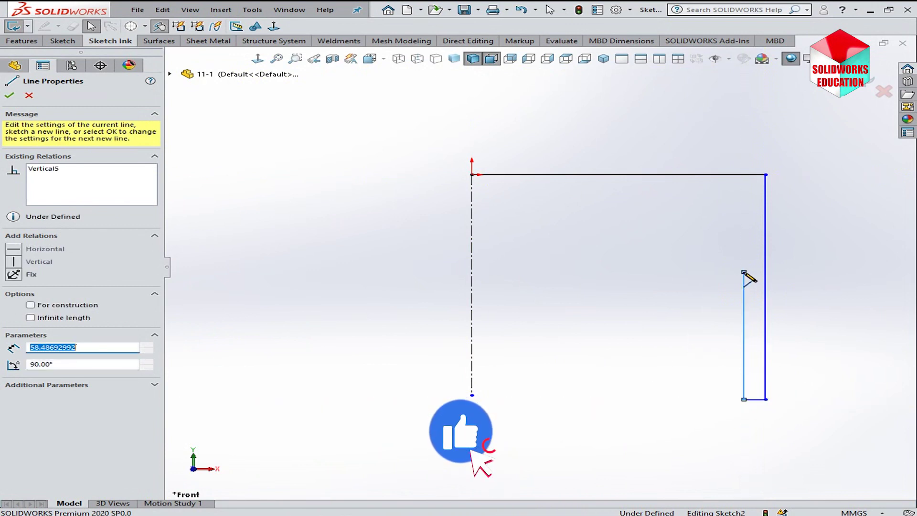
pyautogui.click(722, 272)
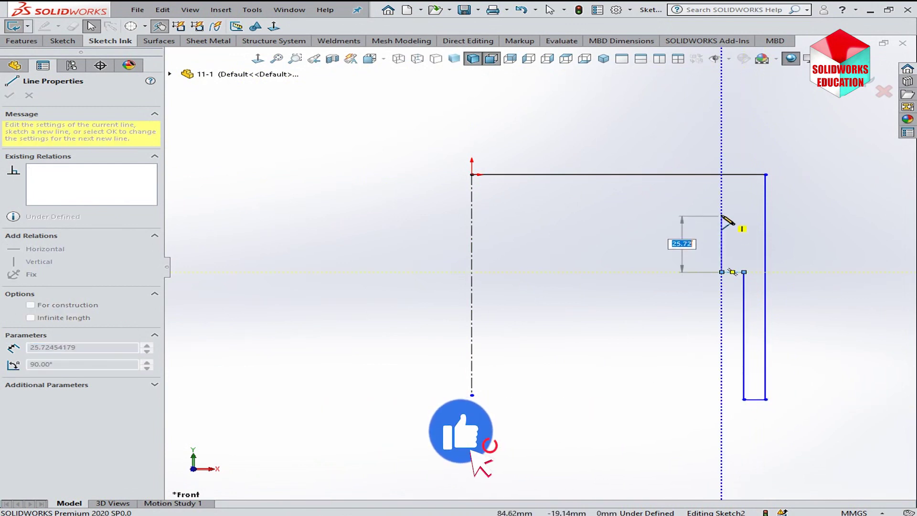
pyautogui.click(721, 207)
pyautogui.click(472, 187)
# - End line drawing and switch to Smart Dimension
pyautogui.rightClick(489, 210)
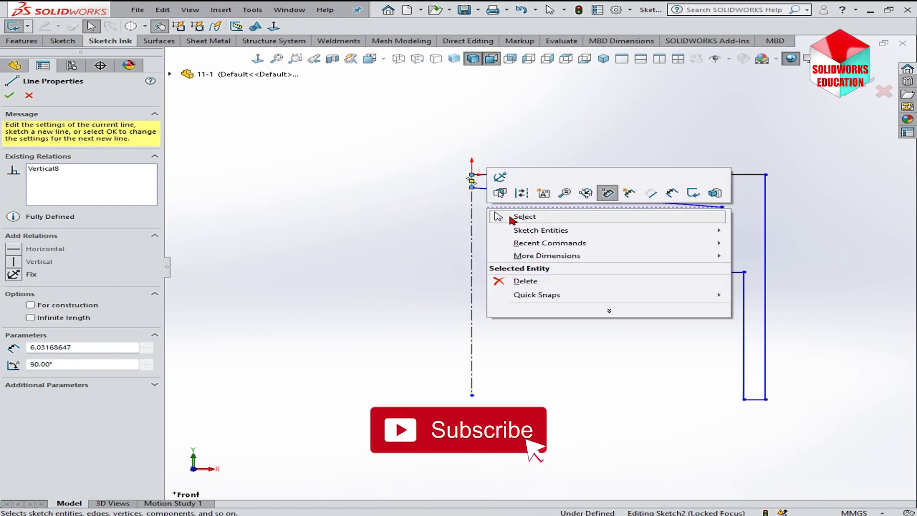
pyautogui.click(511, 217)
pyautogui.rightClick(522, 303)
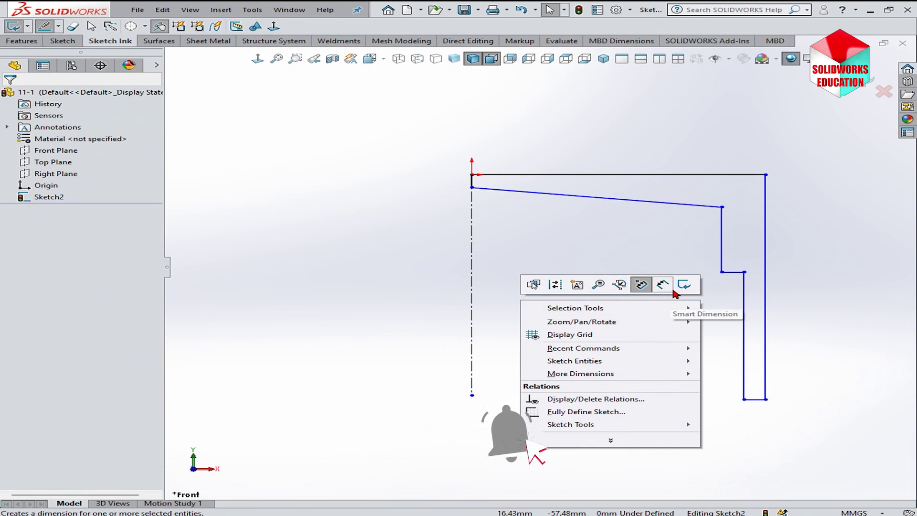
pyautogui.click(672, 288)
# - Dimension the Ø86 outer diameter and the Ø70 crown side diameter against the centerline
pyautogui.click(766, 206)
pyautogui.click(472, 215)
pyautogui.click(454, 125)
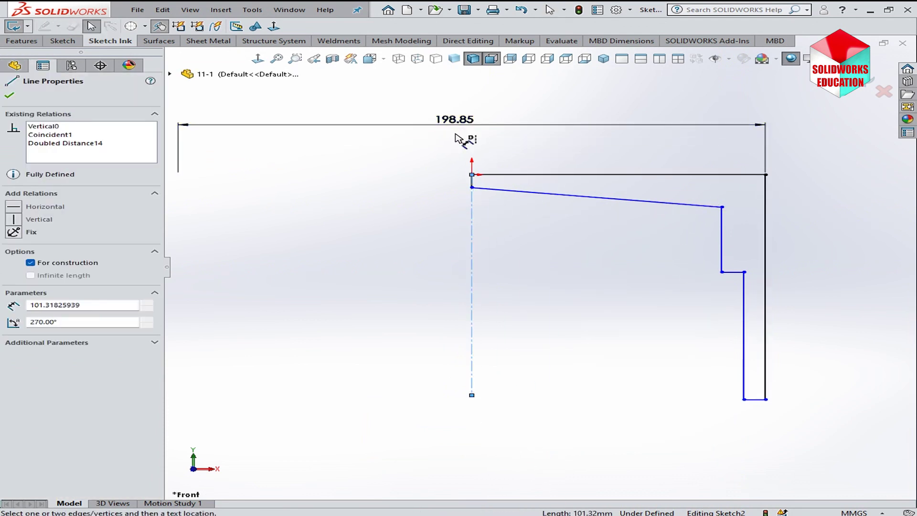
pyautogui.write('86')
pyautogui.press('Return')
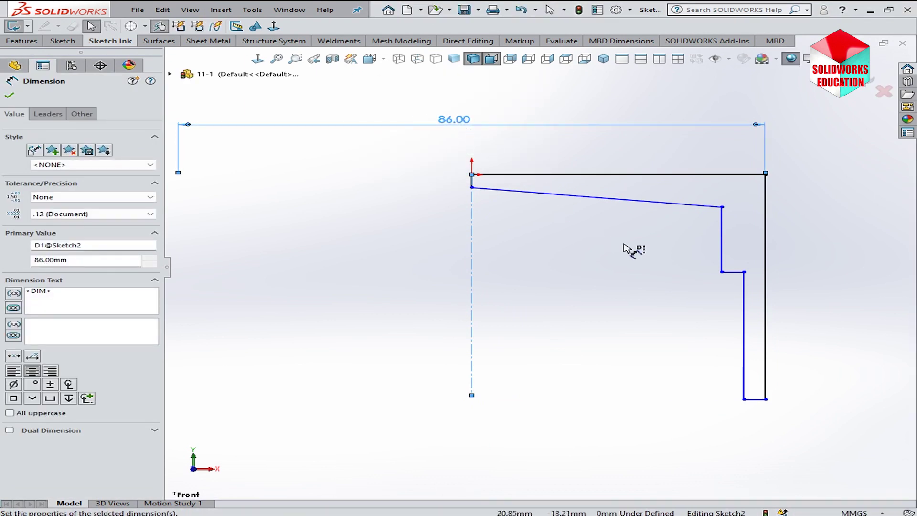
pyautogui.click(723, 246)
pyautogui.click(472, 248)
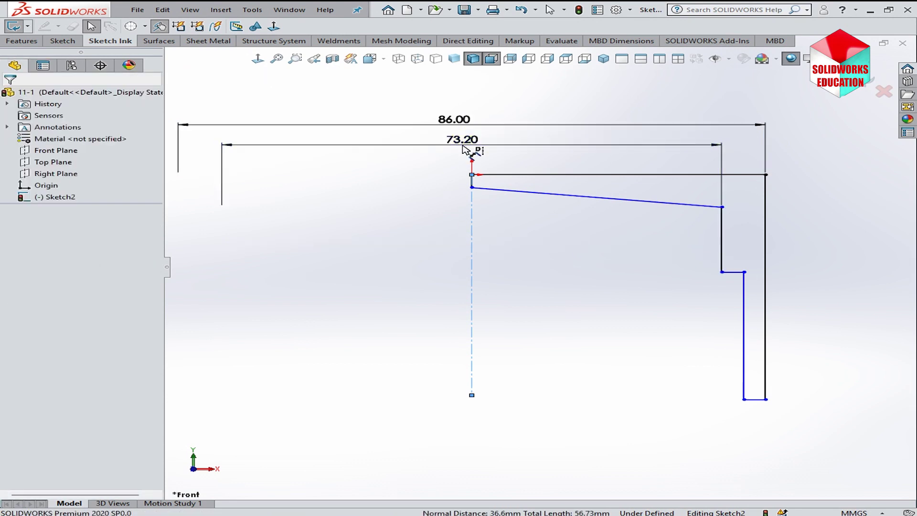
pyautogui.click(465, 145)
pyautogui.write('70')
pyautogui.press('Return')
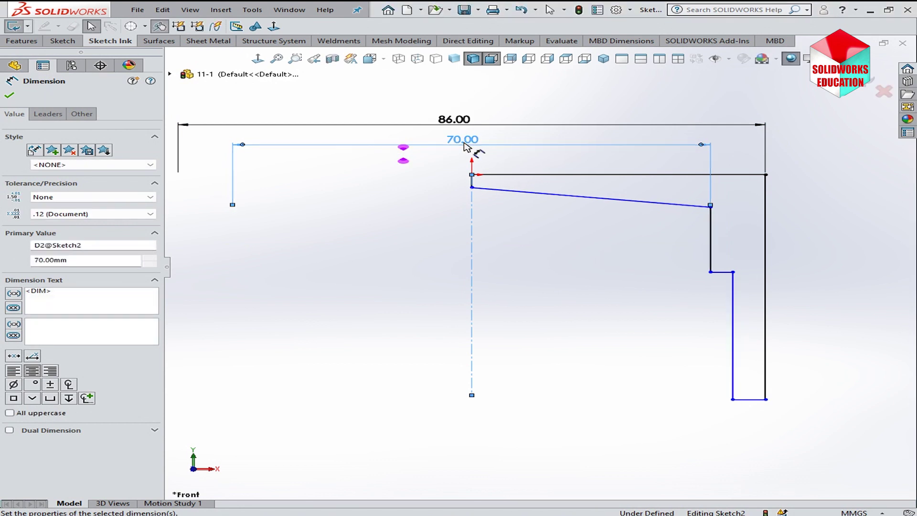
# - Add the Ø80 lower inner diameter and the 52 mm inner wall length
pyautogui.click(736, 377)
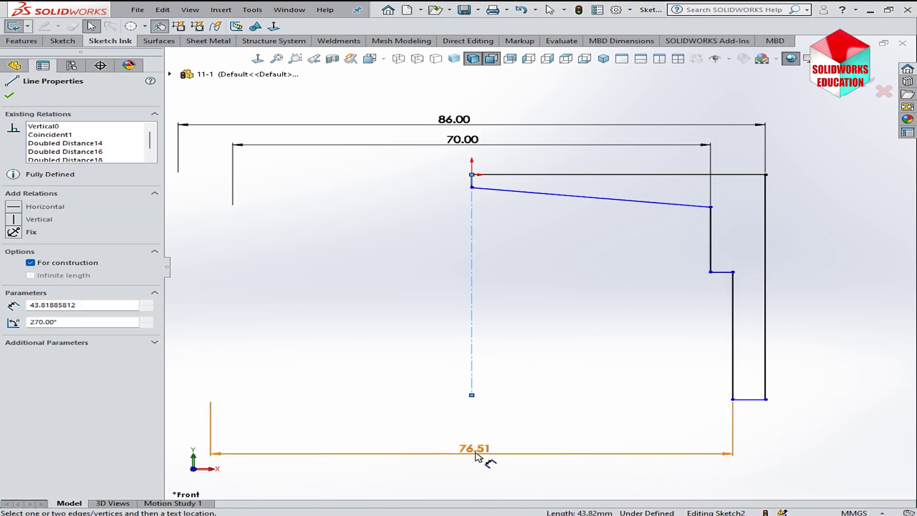
pyautogui.click(476, 455)
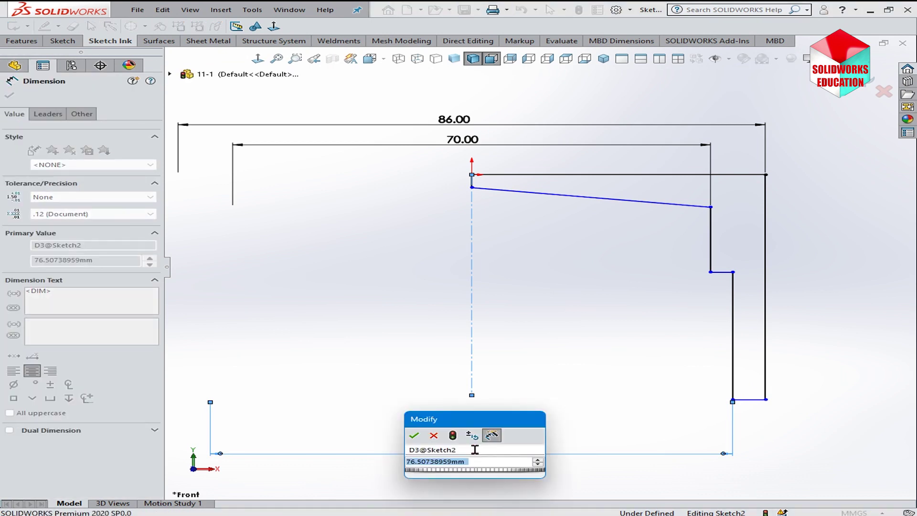
pyautogui.write('80')
pyautogui.press('Return')
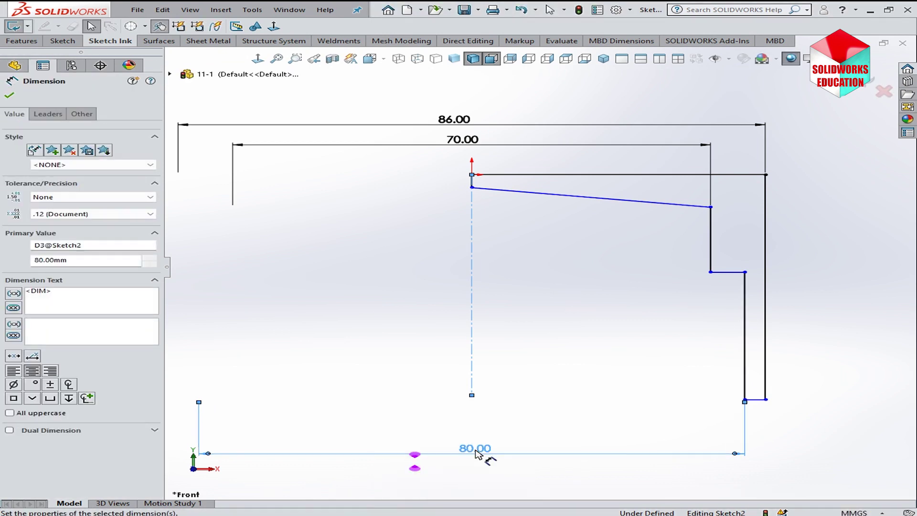
pyautogui.click(746, 359)
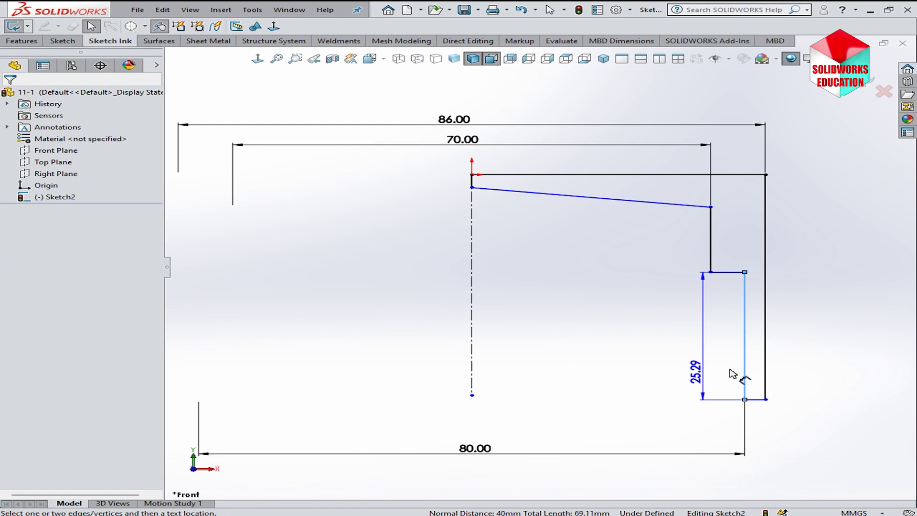
pyautogui.click(829, 348)
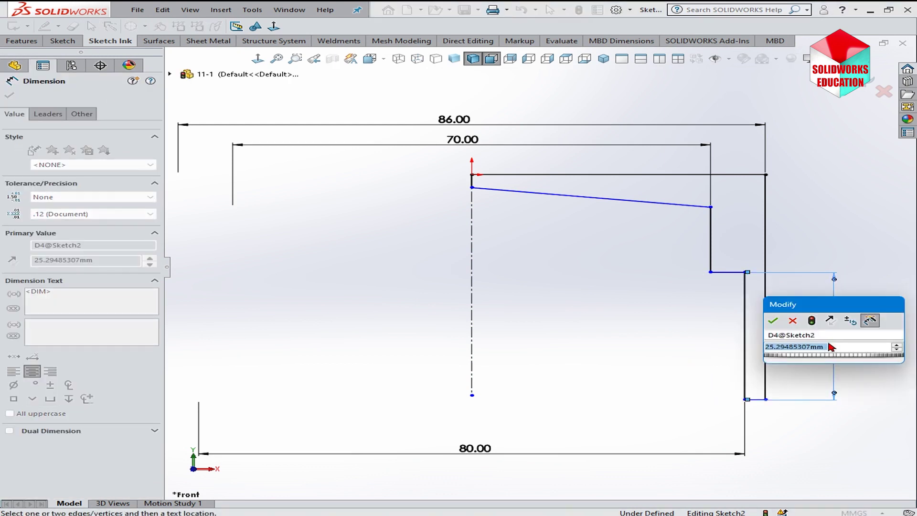
pyautogui.write('52')
pyautogui.press('Return')
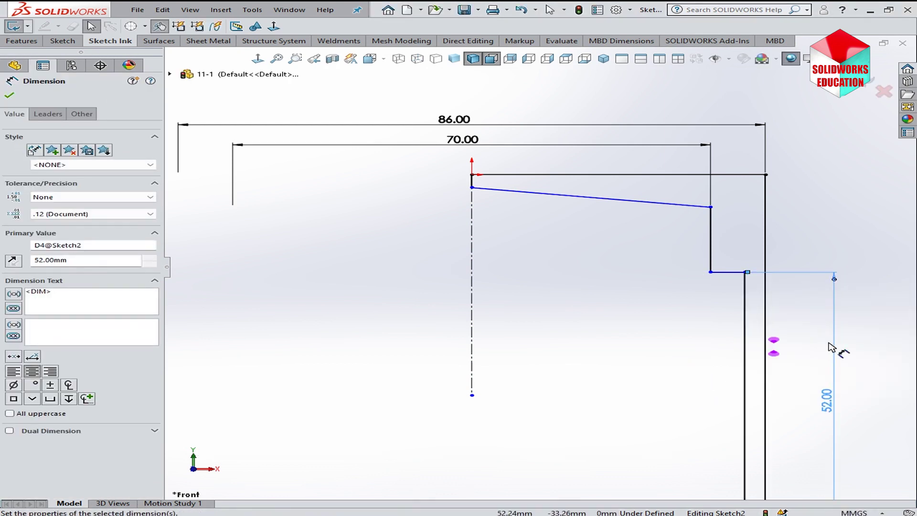
# - Dimension the 43 mm crown height and finish dimensioning
pyautogui.press('f')
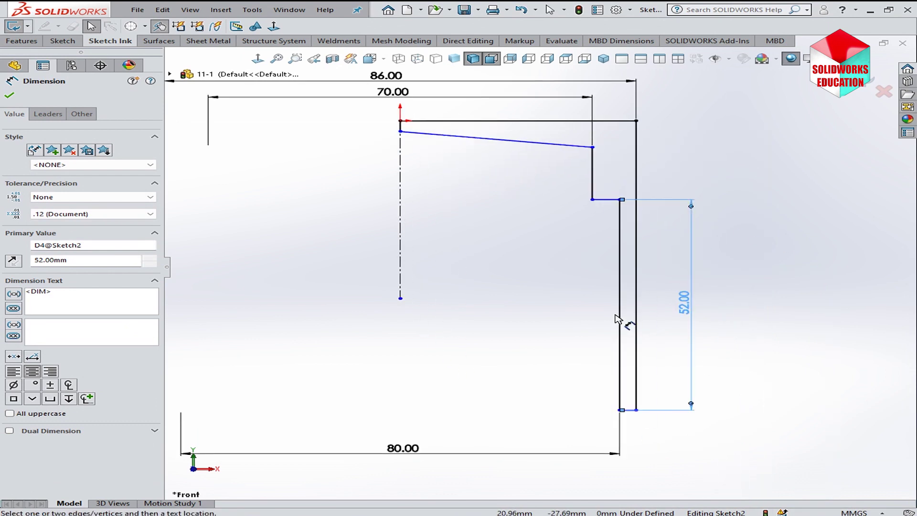
pyautogui.click(593, 200)
pyautogui.click(613, 121)
pyautogui.click(736, 161)
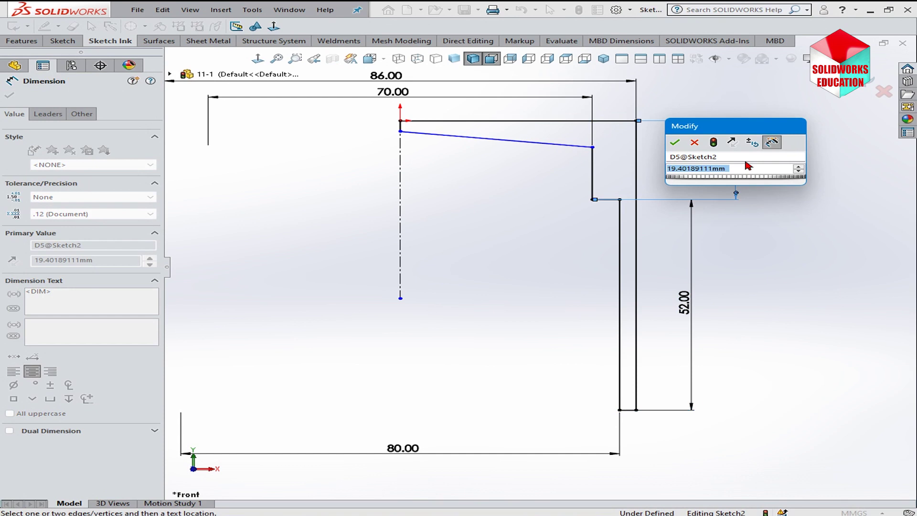
pyautogui.write('43')
pyautogui.press('Return')
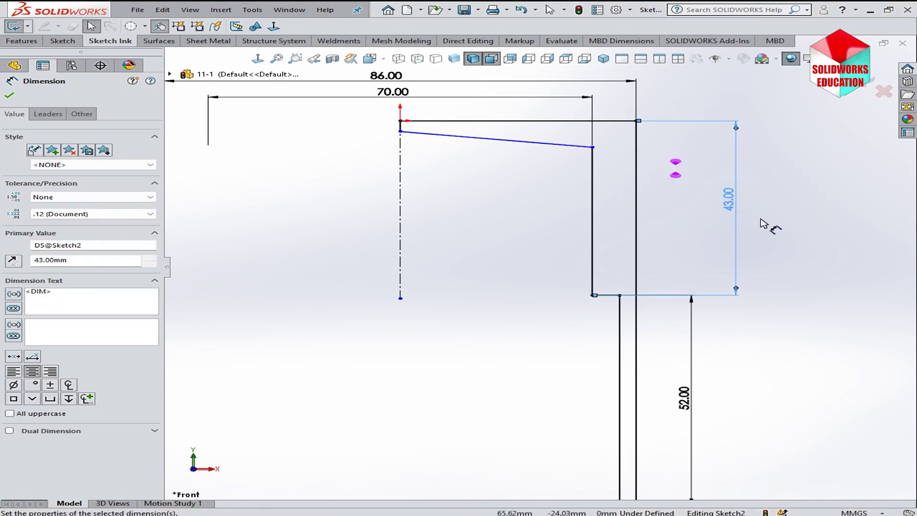
pyautogui.press('Escape')
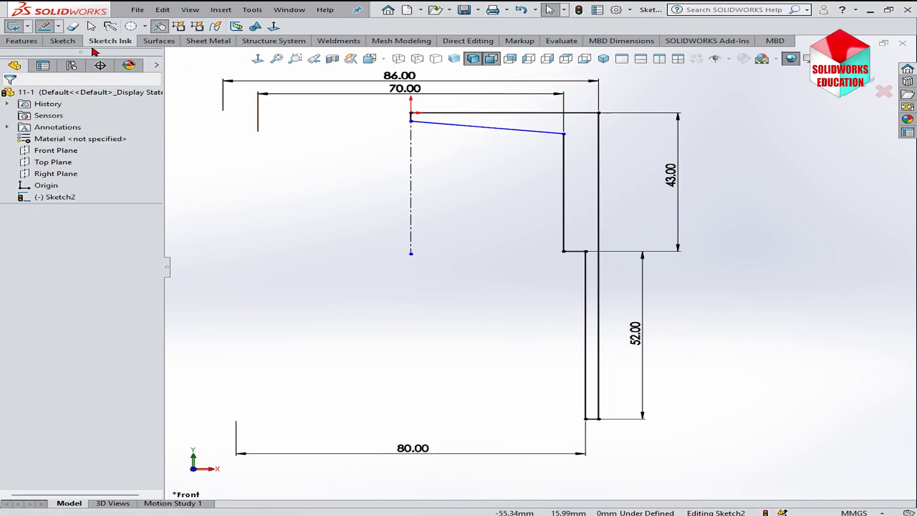
pyautogui.click(63, 40)
# - Round the crown corner with an R20 sketch fillet
pyautogui.click(288, 30)
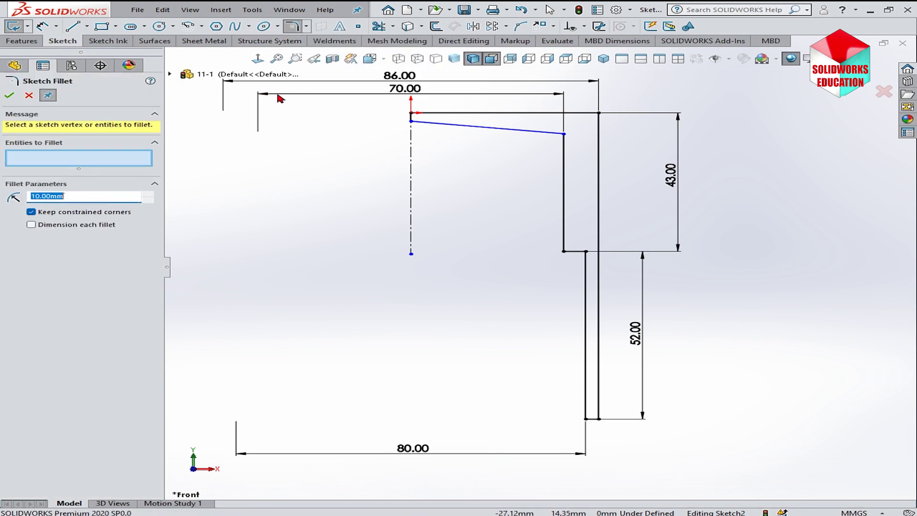
pyautogui.write('0')
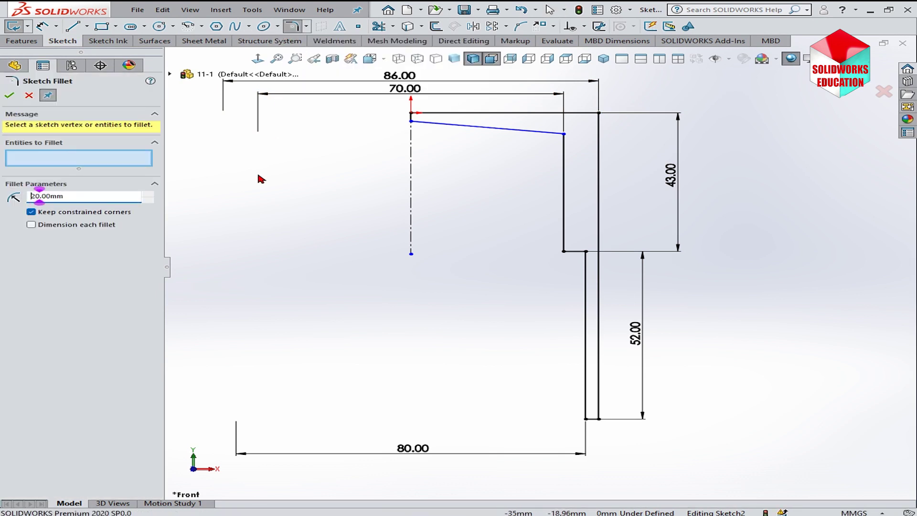
pyautogui.click(564, 134)
pyautogui.press('Return')
# - Dimension the crown's top endpoint offset to 6 mm, then undo it
pyautogui.rightClick(480, 231)
pyautogui.click(615, 210)
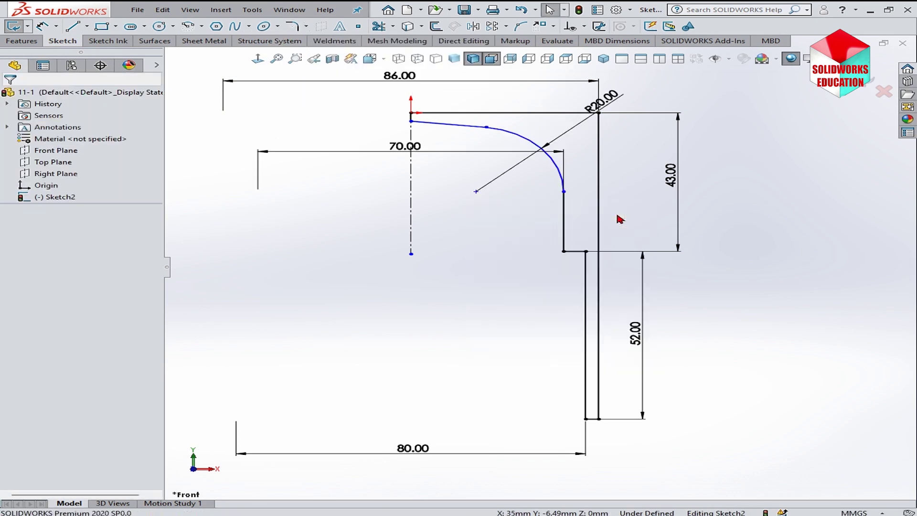
pyautogui.click(411, 121)
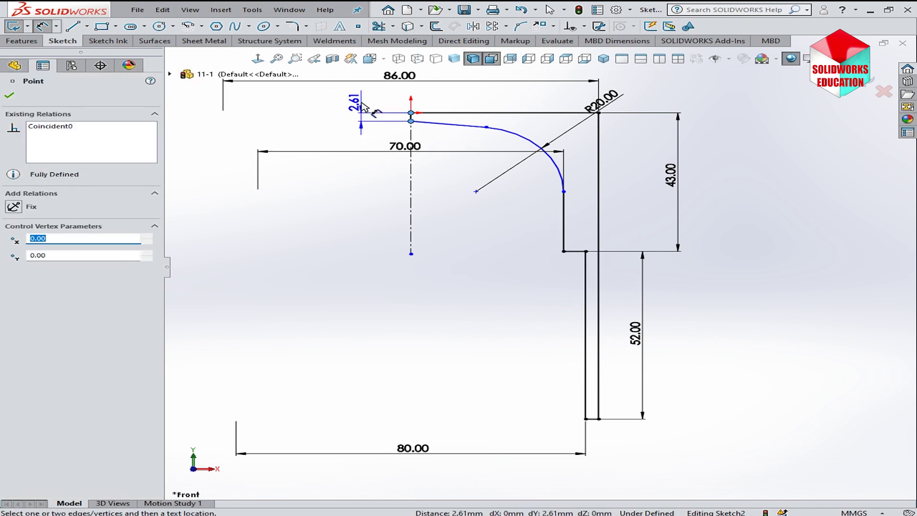
pyautogui.click(358, 103)
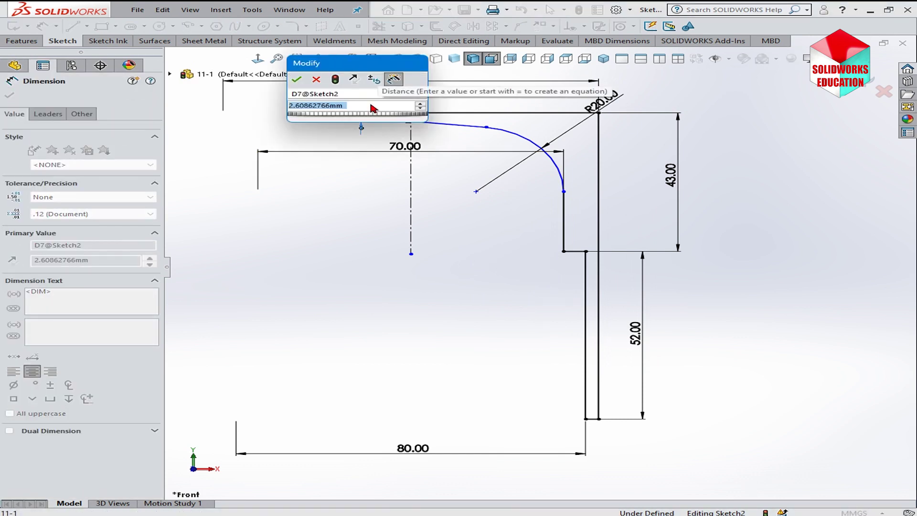
pyautogui.write('6.00mm')
pyautogui.press('Return')
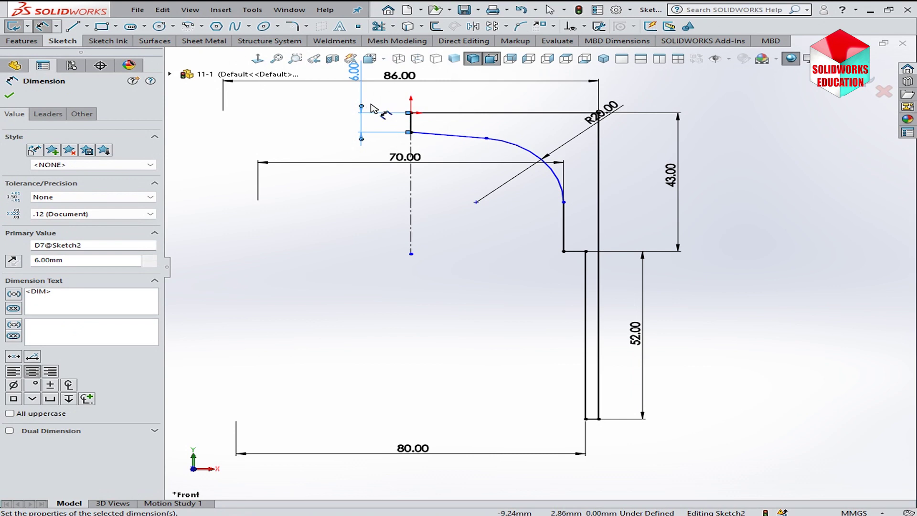
pyautogui.hotkey('ctrl', 'z')
# - Draw a construction line from the fillet end and make it collinear with the sloped crown line
pyautogui.click(115, 27)
pyautogui.click(87, 26)
pyautogui.click(108, 52)
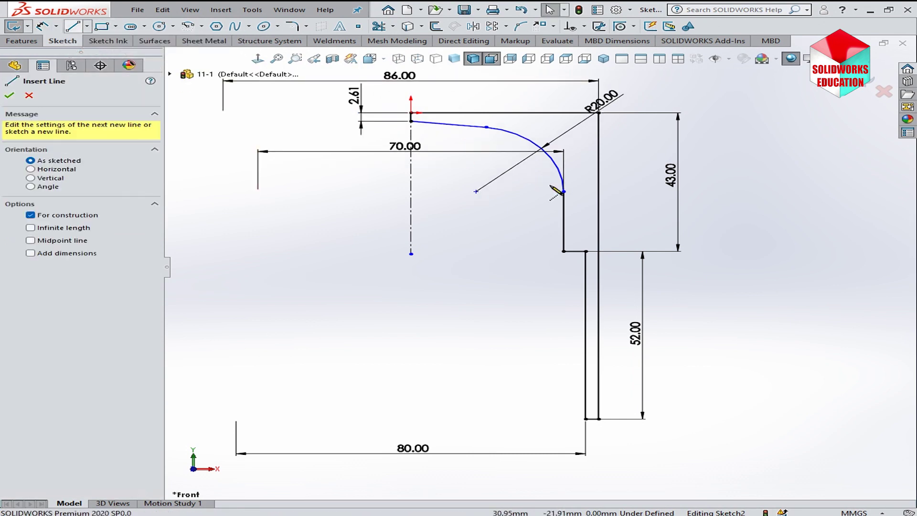
pyautogui.click(563, 191)
pyautogui.click(564, 139)
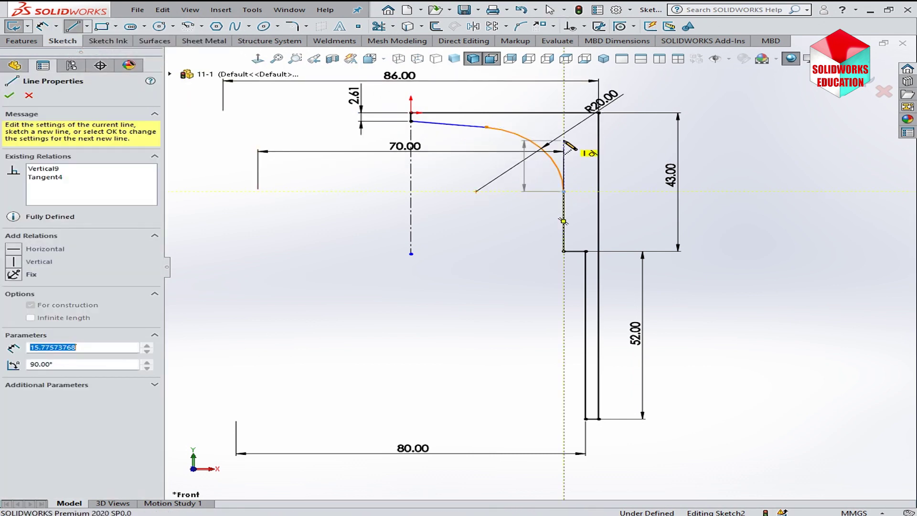
pyautogui.click(486, 127)
pyautogui.press('Escape')
pyautogui.click(550, 138)
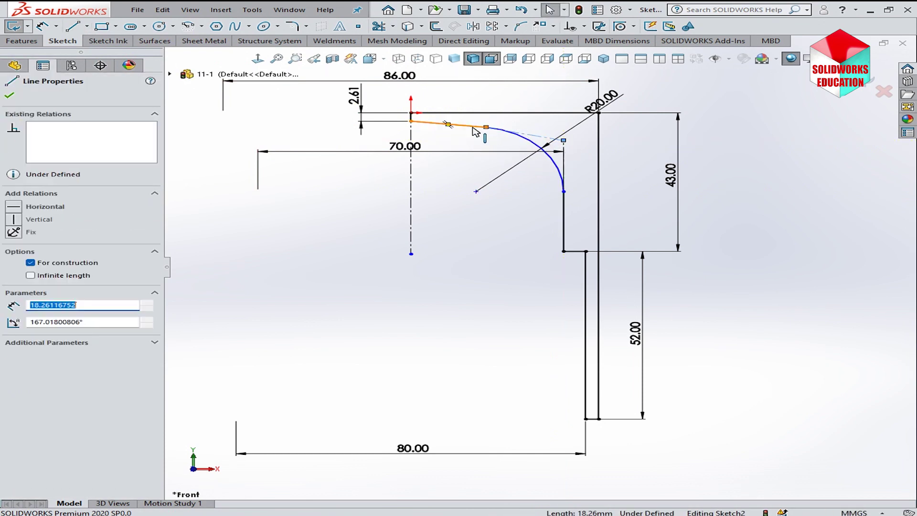
pyautogui.keyDown('ctrl'); pyautogui.click(444, 123); pyautogui.keyUp('ctrl')
pyautogui.click(559, 92)
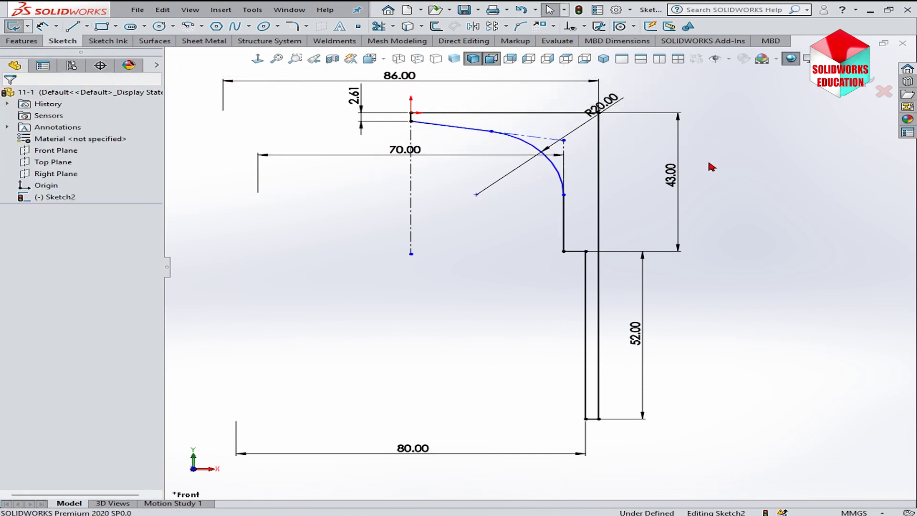
# - Dimension the spline point 9 mm below the top line
pyautogui.rightClick(782, 174)
pyautogui.click(850, 148)
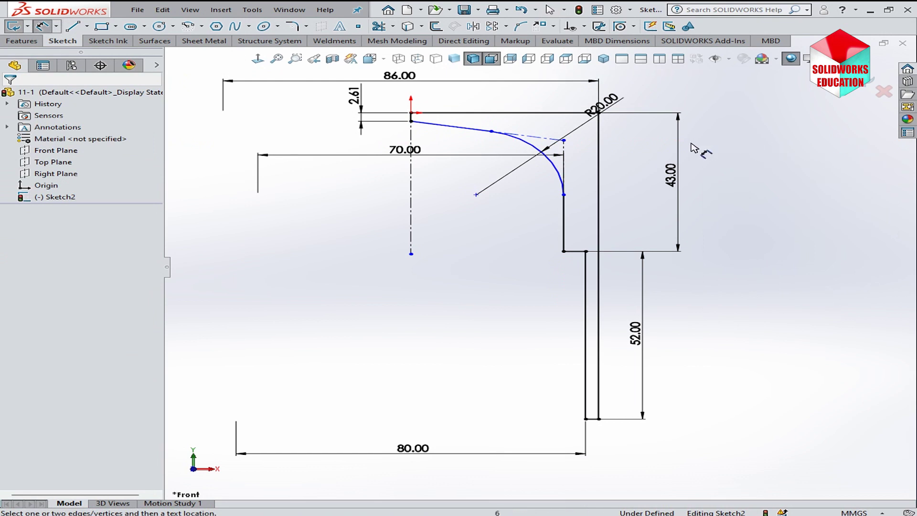
pyautogui.click(564, 140)
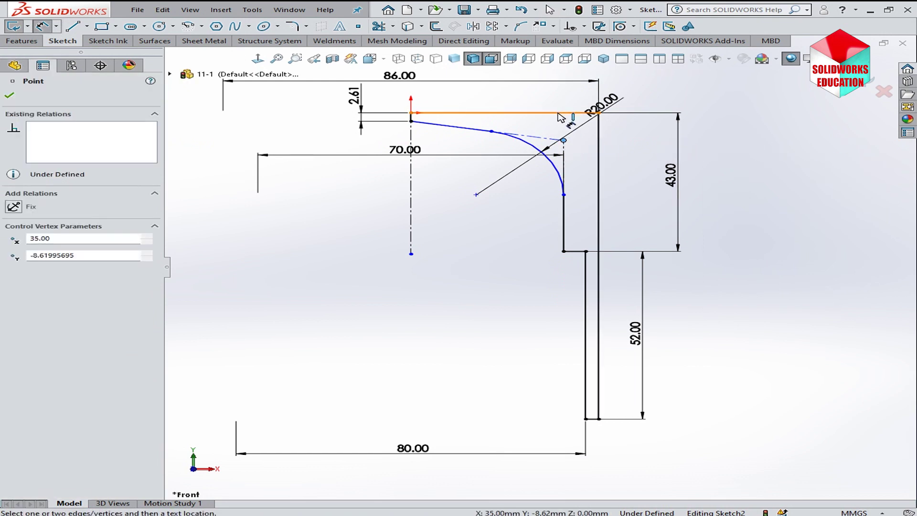
pyautogui.click(558, 114)
pyautogui.click(650, 127)
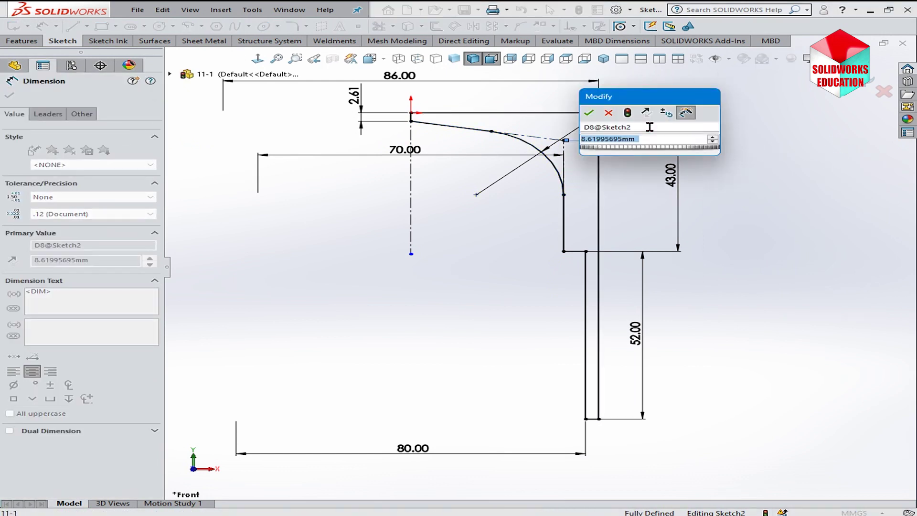
pyautogui.write('9')
pyautogui.press('Return')
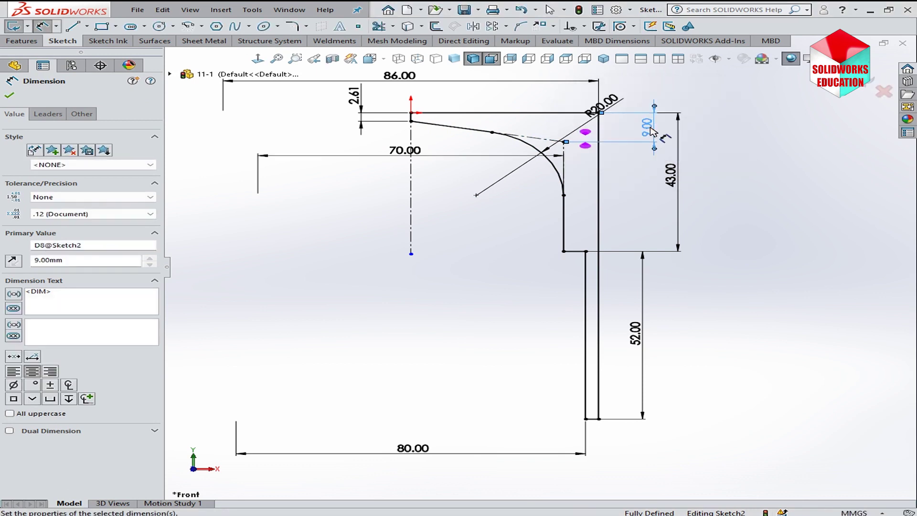
pyautogui.click(759, 139)
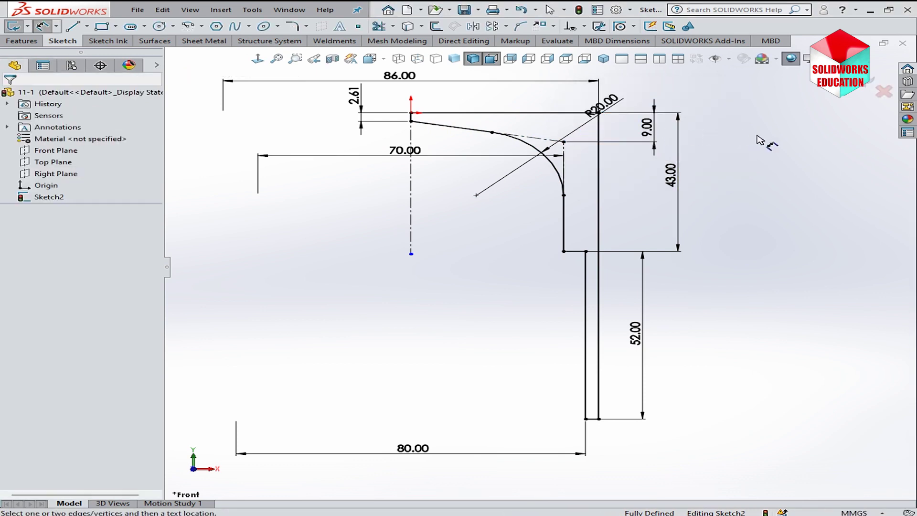
# - Change the 2.61 crown height dimension to 6 mm and exit the sketch
pyautogui.click(359, 100)
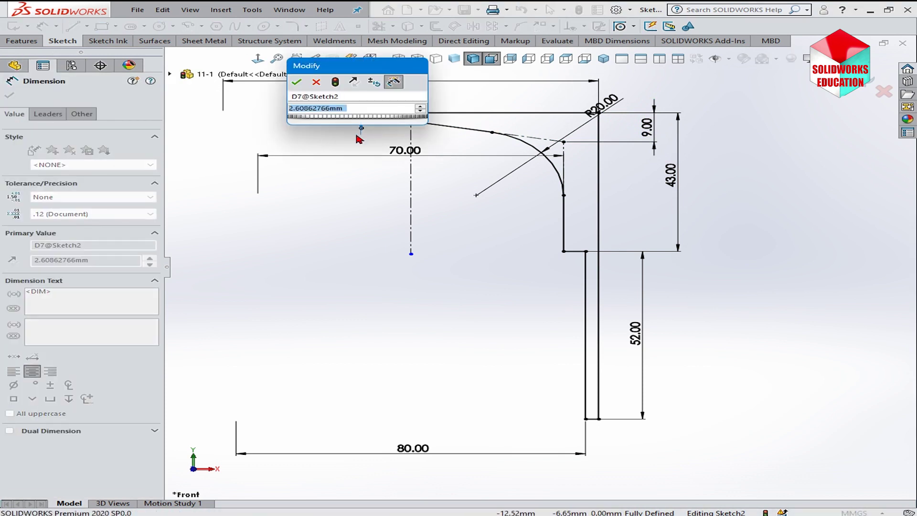
pyautogui.write('6')
pyautogui.press('Return')
pyautogui.click(345, 199)
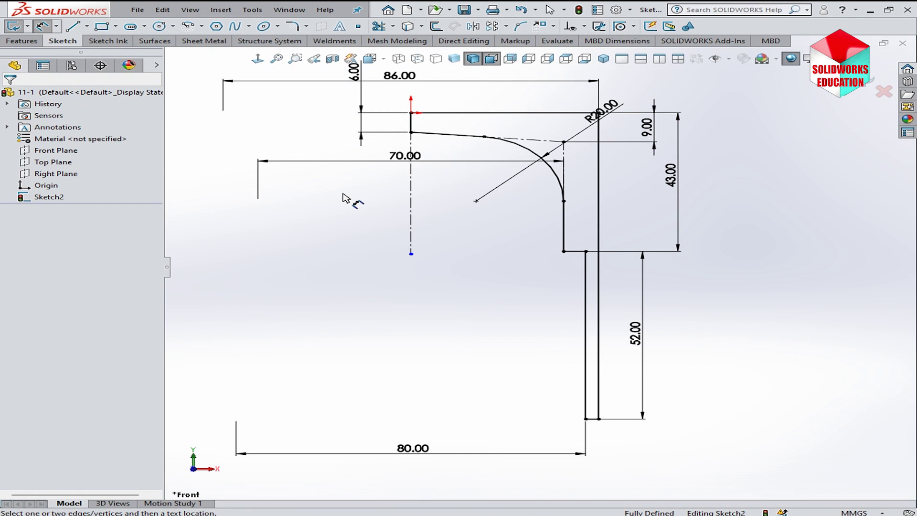
pyautogui.click(13, 27)
# - Revolve the profile 360° about the centerline into Revolve1 and view it isometrically
pyautogui.click(33, 27)
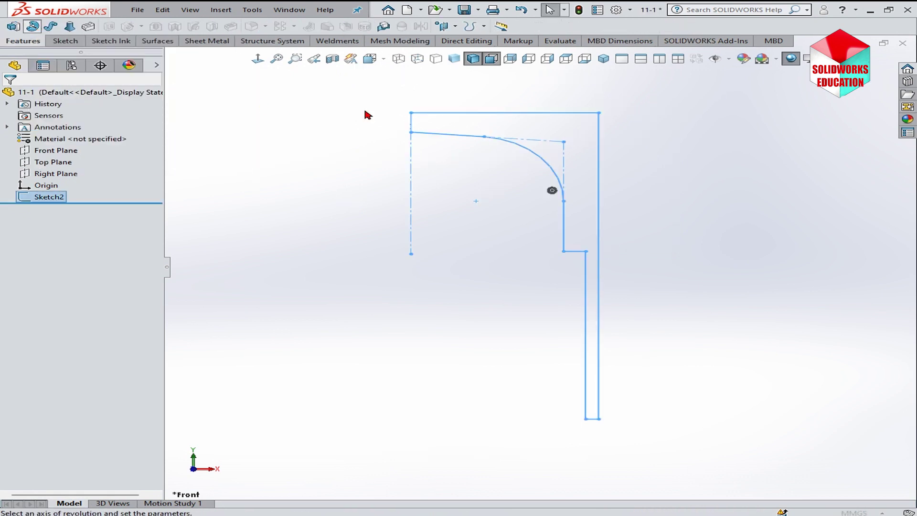
pyautogui.click(430, 103)
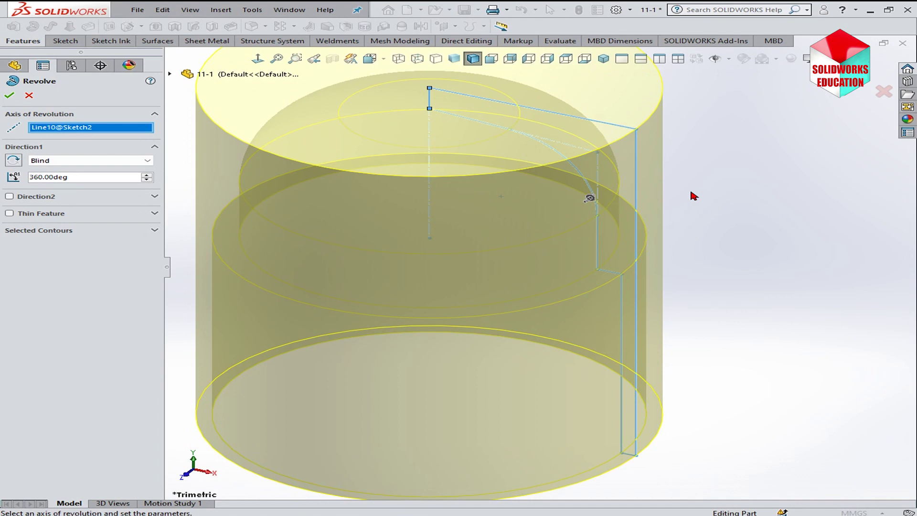
pyautogui.press('Return')
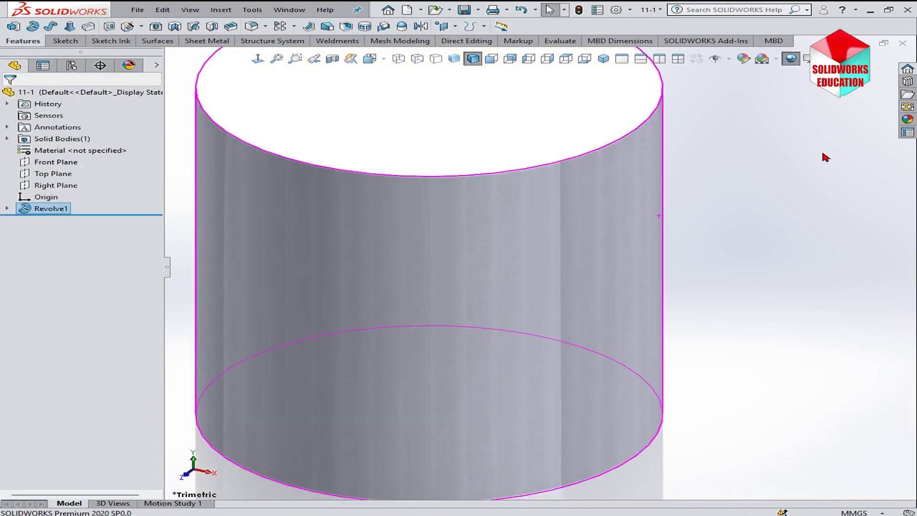
pyautogui.hotkey('ctrl', '7')
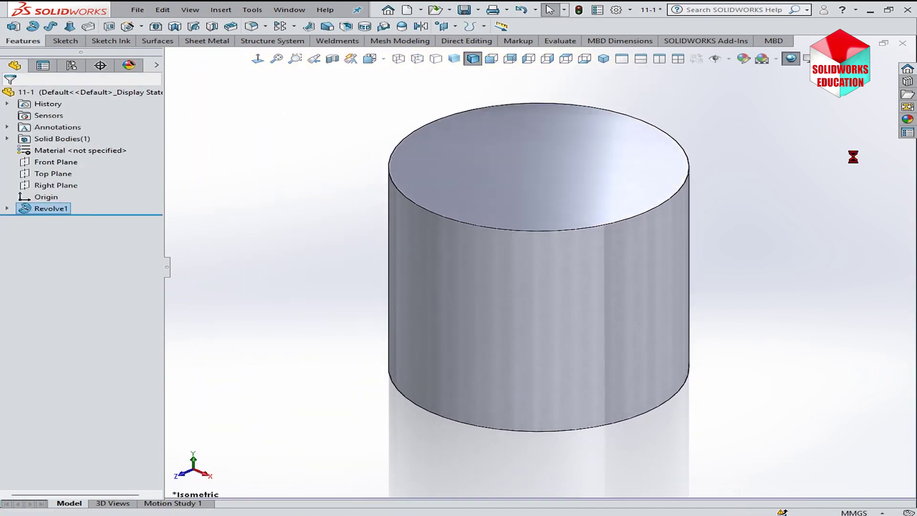
pyautogui.click(856, 163)
# - Chamfer the piston's top circular edge at 2 mm × 45°
pyautogui.click(265, 30)
pyautogui.click(268, 52)
pyautogui.click(685, 190)
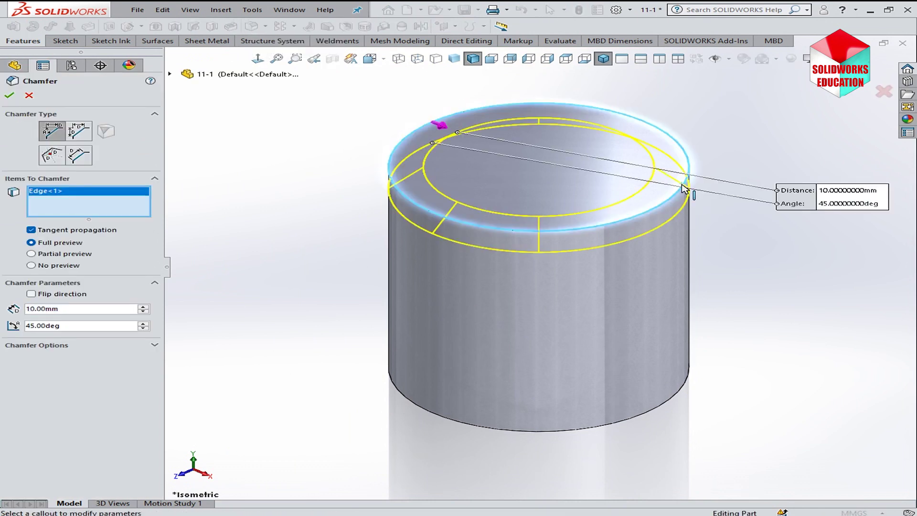
pyautogui.click(86, 309)
pyautogui.write('2')
pyautogui.press('Return')
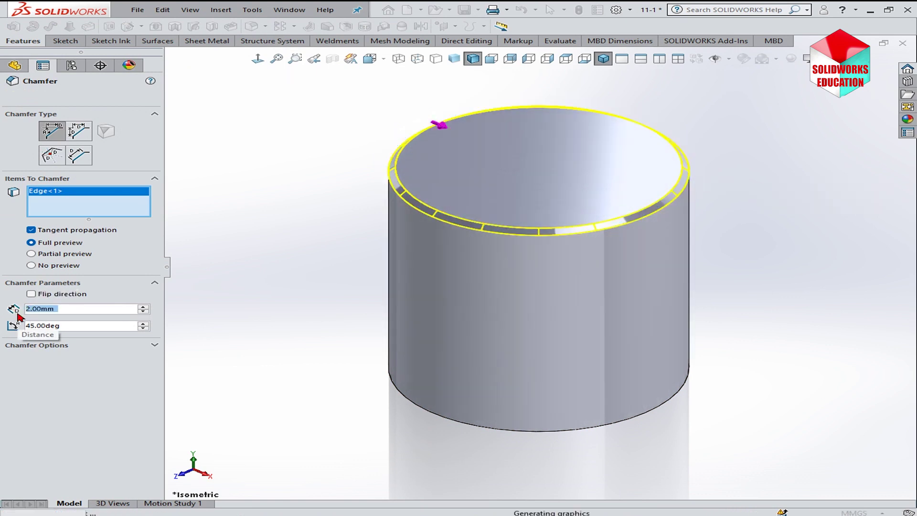
pyautogui.click(56, 185)
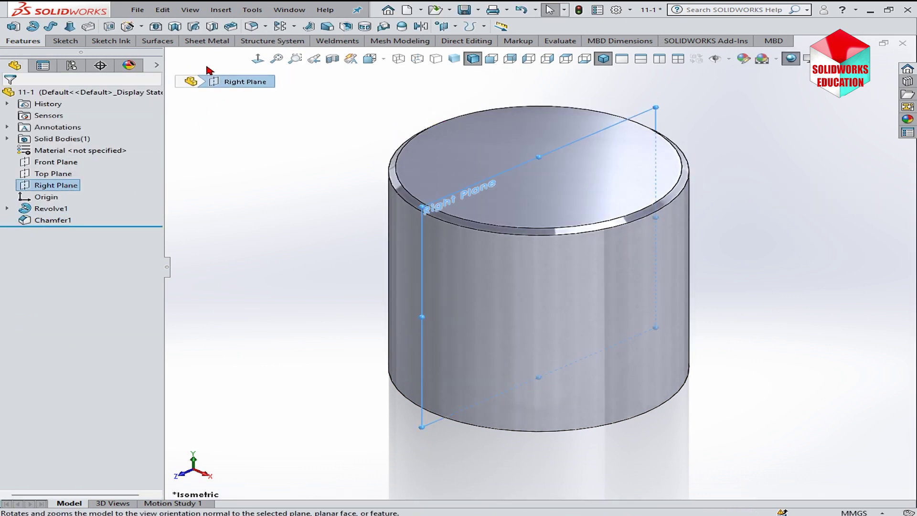
# - Sketch a circle on the Right Plane below the origin and dimension its Ø30 diameter
pyautogui.click(13, 27)
pyautogui.click(160, 27)
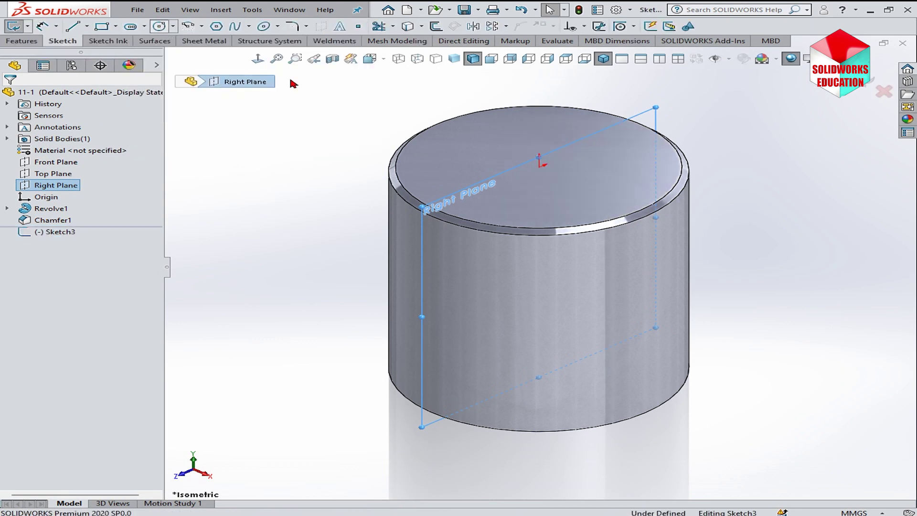
pyautogui.click(209, 475)
pyautogui.click(539, 311)
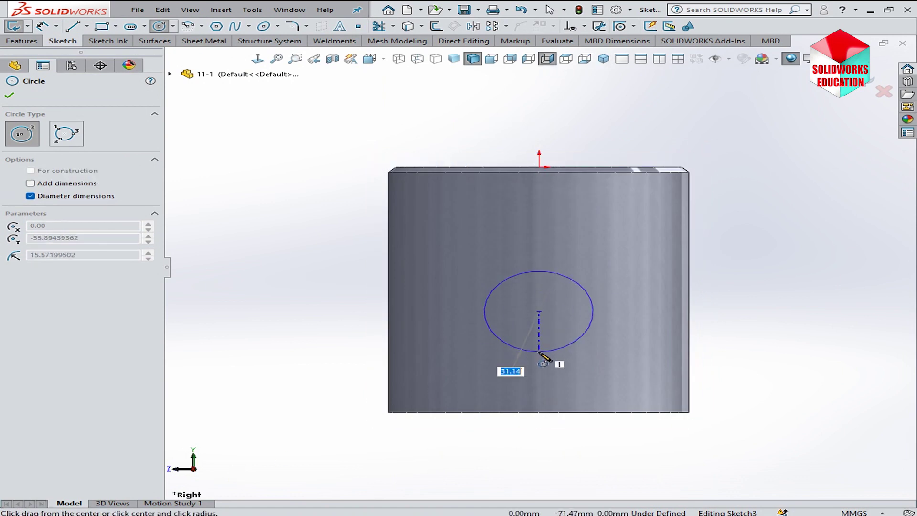
pyautogui.click(539, 350)
pyautogui.rightClick(599, 352)
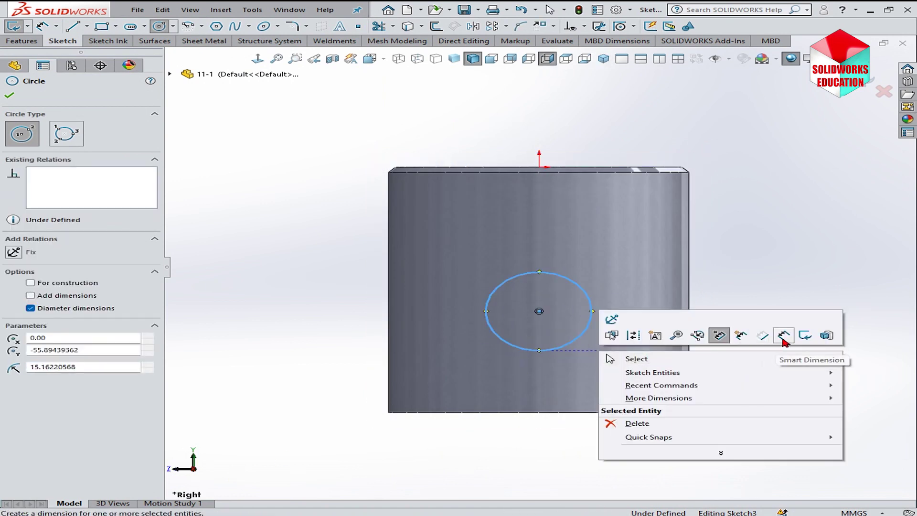
pyautogui.click(763, 335)
pyautogui.click(592, 311)
pyautogui.click(650, 263)
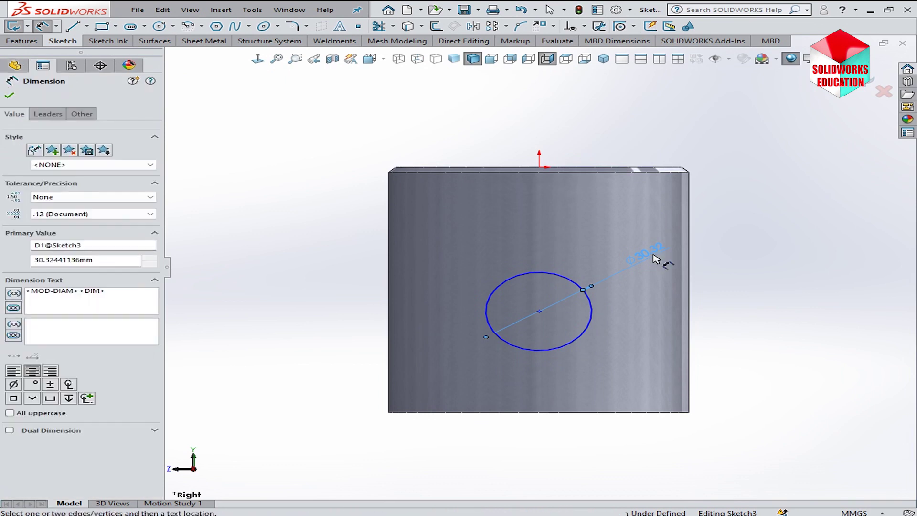
# - Fix the circle centre 41 mm above the bottom edge and vertical with the origin
pyautogui.click(539, 311)
pyautogui.click(554, 414)
pyautogui.click(729, 362)
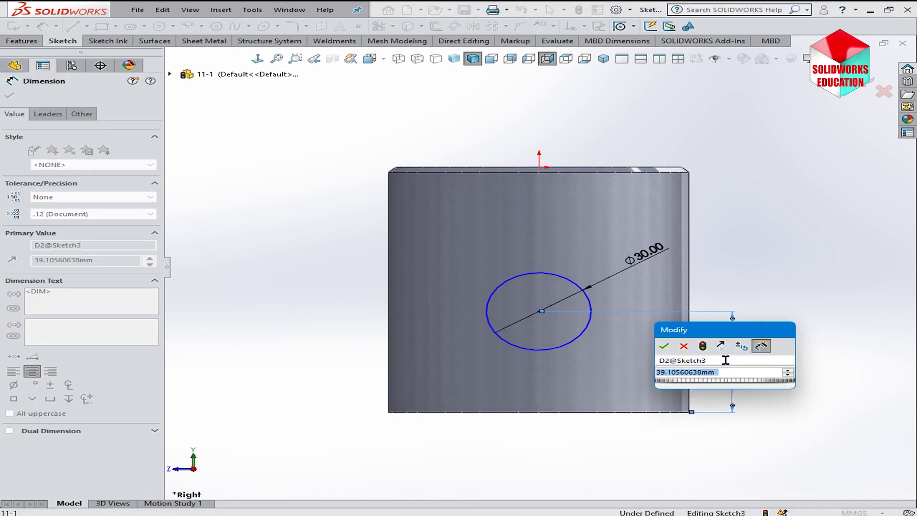
pyautogui.write('41')
pyautogui.press('Return')
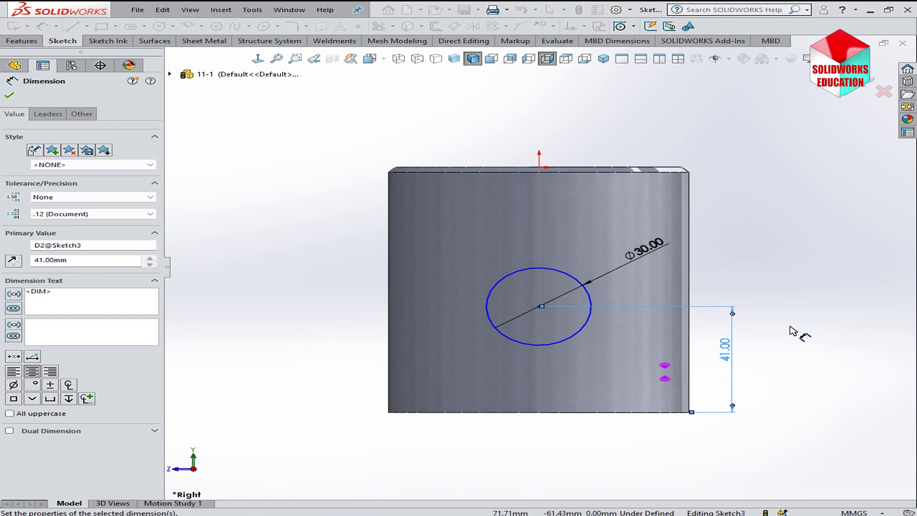
pyautogui.press('Escape')
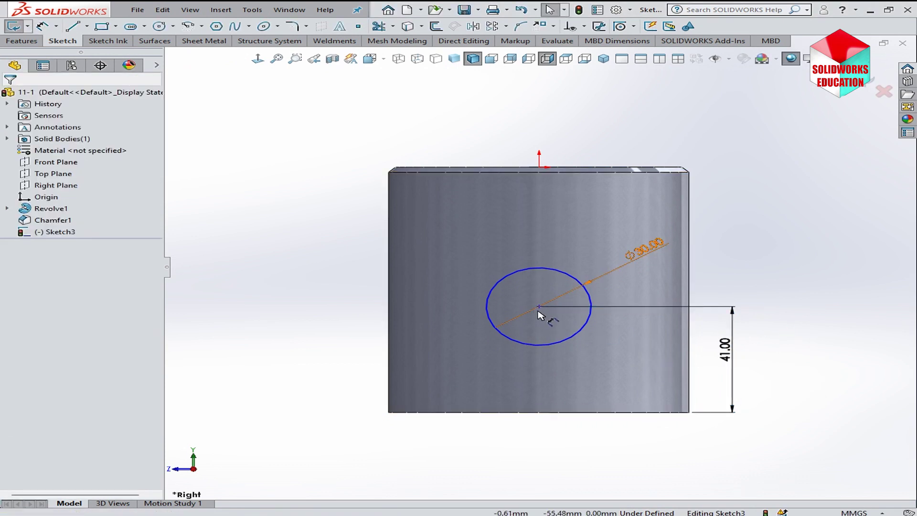
pyautogui.click(538, 306)
pyautogui.keyDown('ctrl'); pyautogui.click(539, 167); pyautogui.keyUp('ctrl')
pyautogui.click(584, 119)
pyautogui.press('Escape')
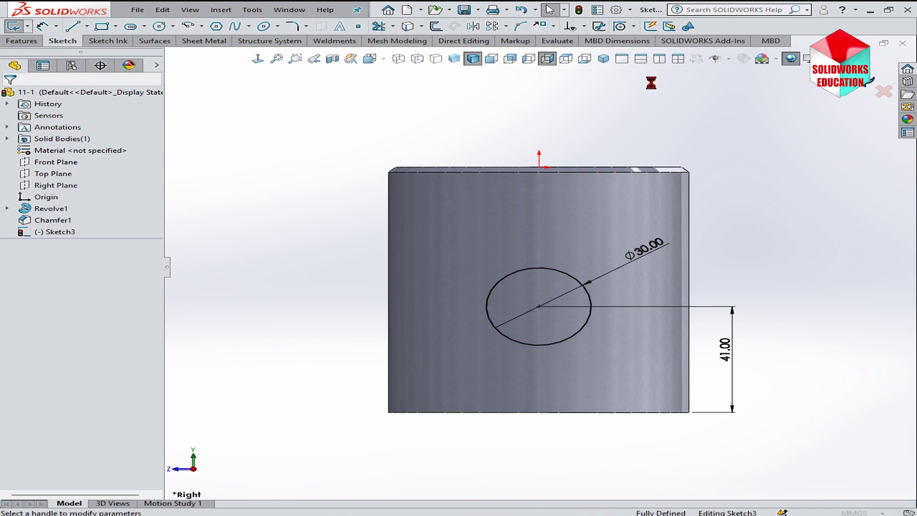
# - Extrude the circle as a boss starting from a 12 mm offset
pyautogui.click(603, 58)
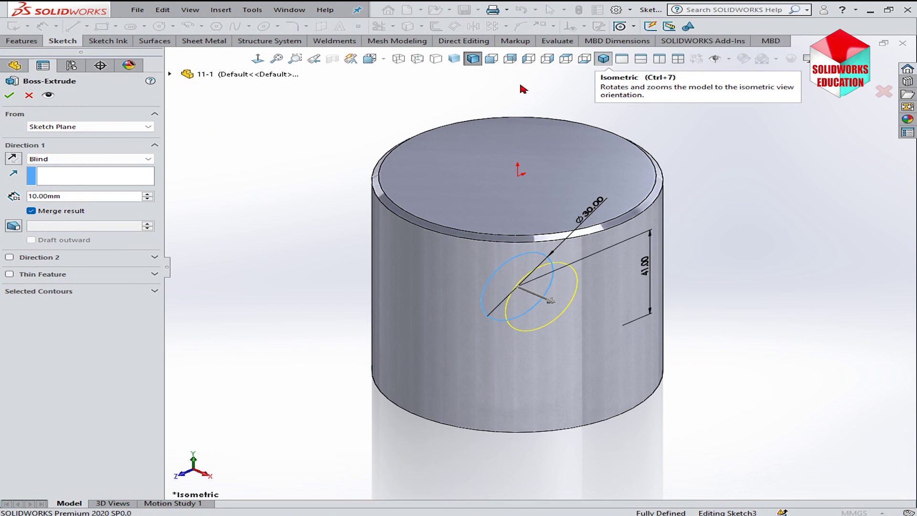
pyautogui.click(143, 127)
pyautogui.click(136, 159)
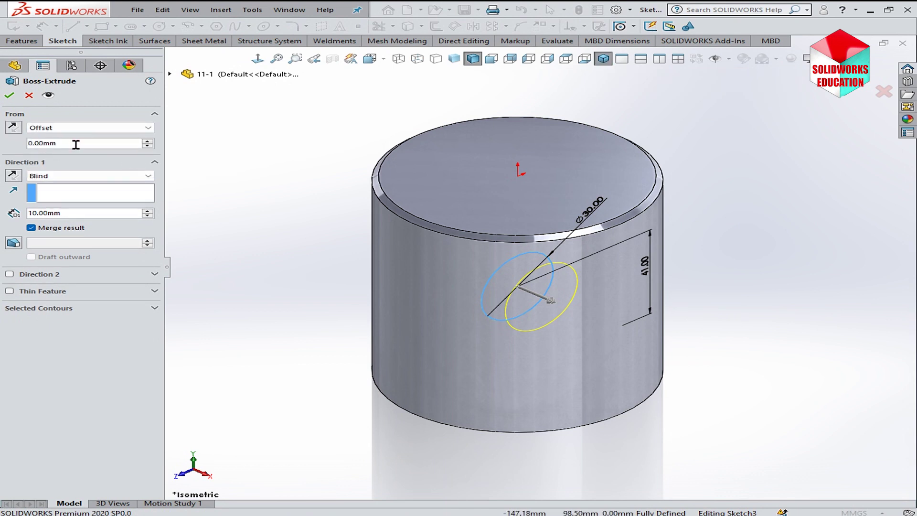
pyautogui.doubleClick(75, 144)
pyautogui.write('12')
pyautogui.press('Return')
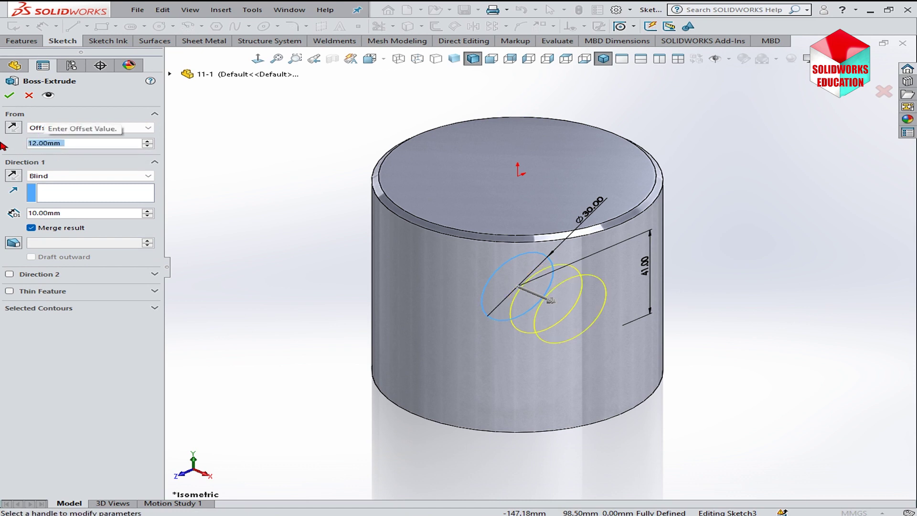
# - Add a 14° outward draft and set the end condition to Up To Next
pyautogui.click(16, 243)
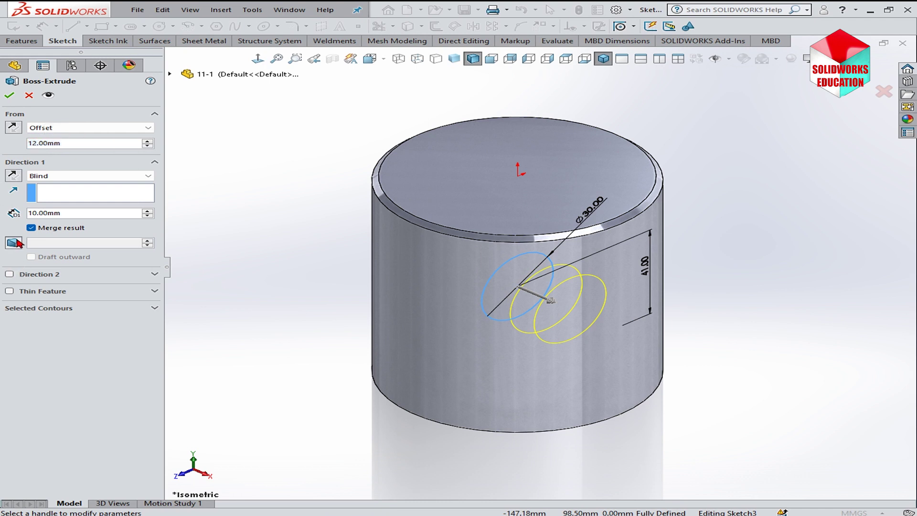
pyautogui.hotkey('ctrl', '1')
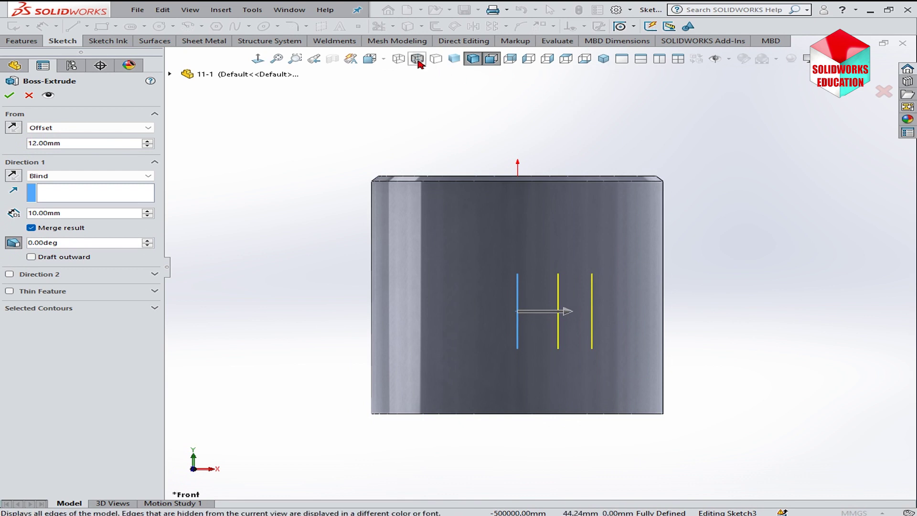
pyautogui.click(402, 60)
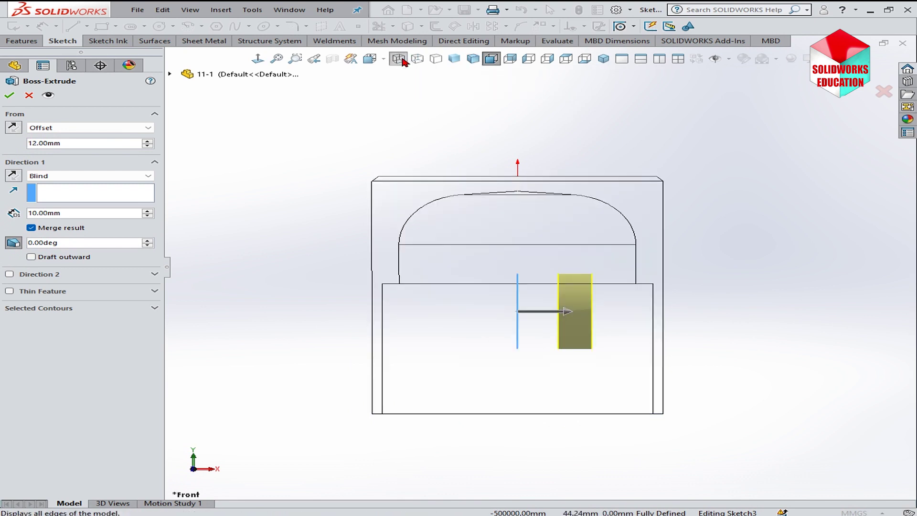
pyautogui.click(90, 242)
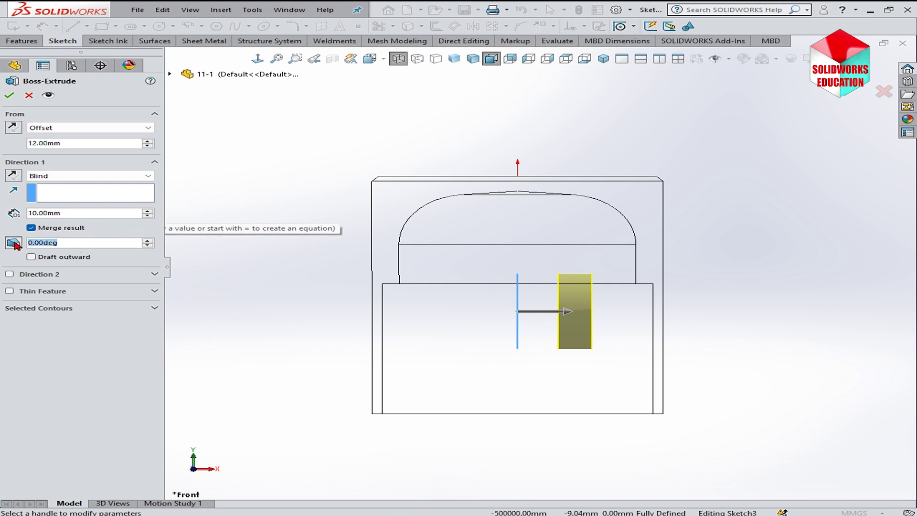
pyautogui.write('14')
pyautogui.press('Return')
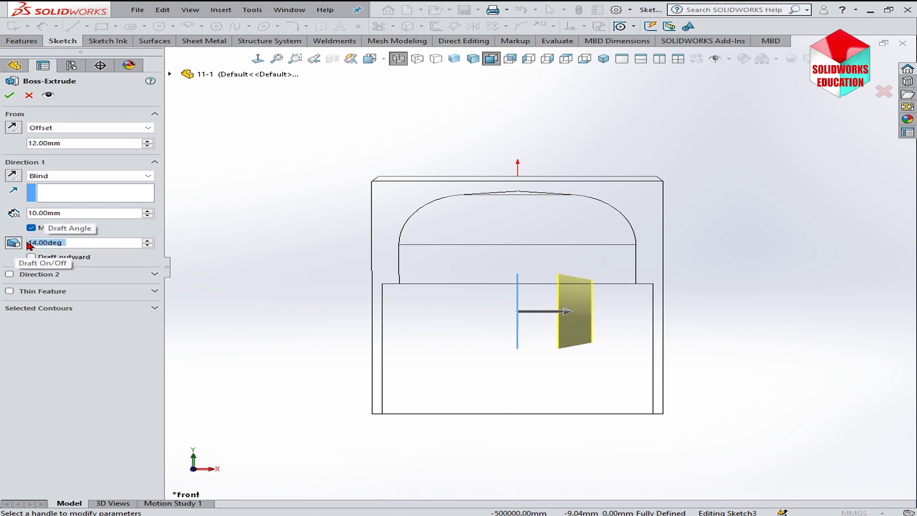
pyautogui.click(84, 260)
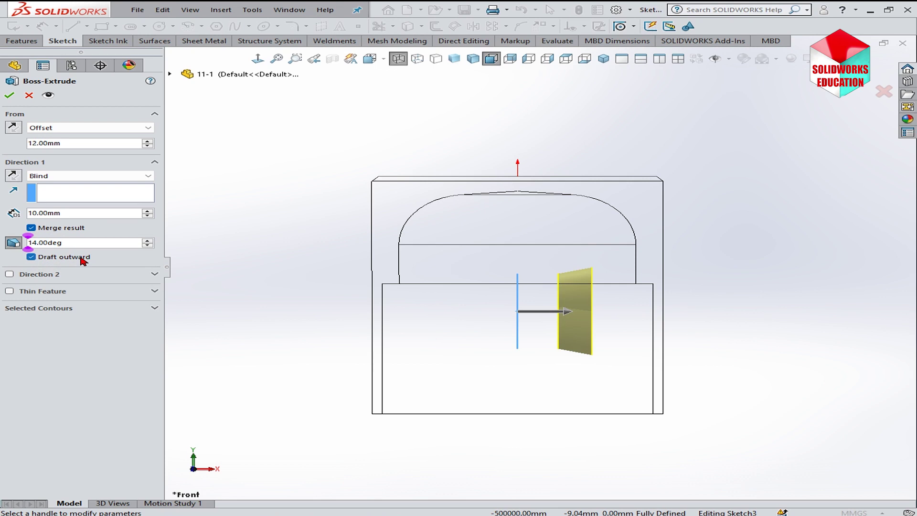
pyautogui.click(112, 180)
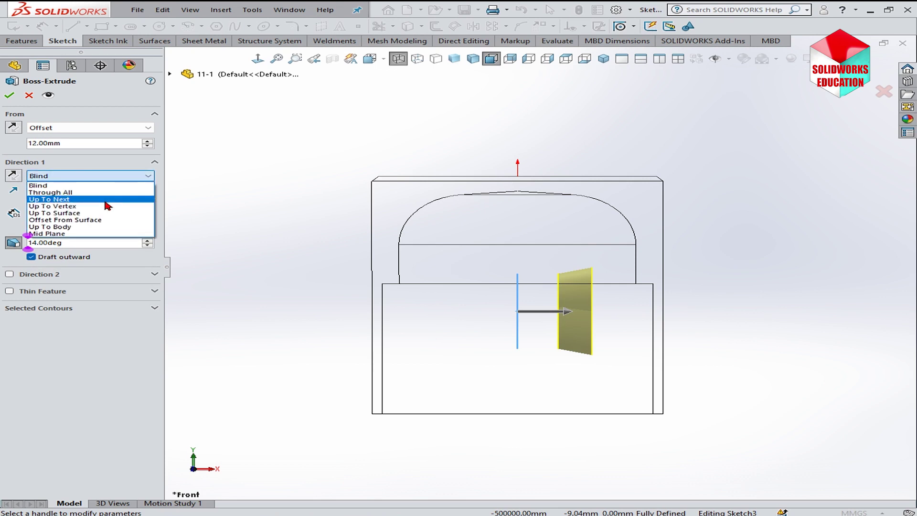
pyautogui.click(109, 199)
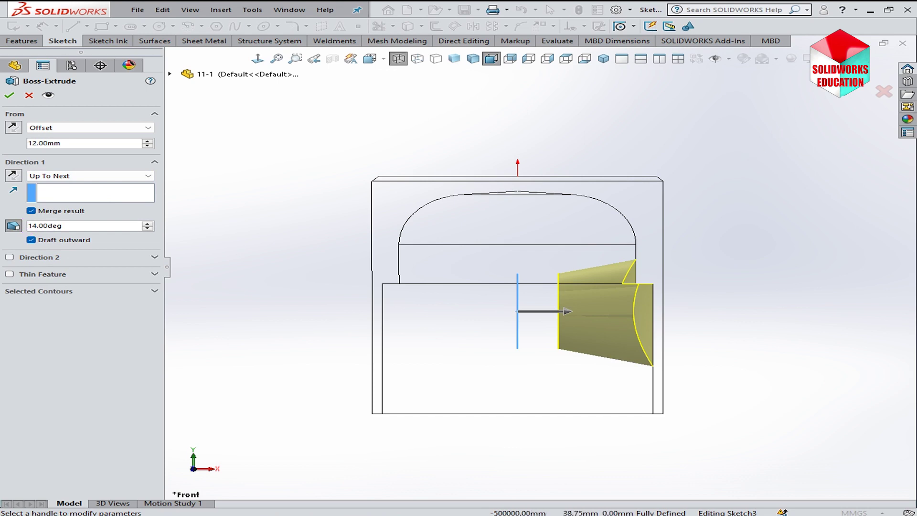
# - Accept the boss, mirror Boss-Extrude1 across the Right Plane, and view from the right
pyautogui.click(865, 91)
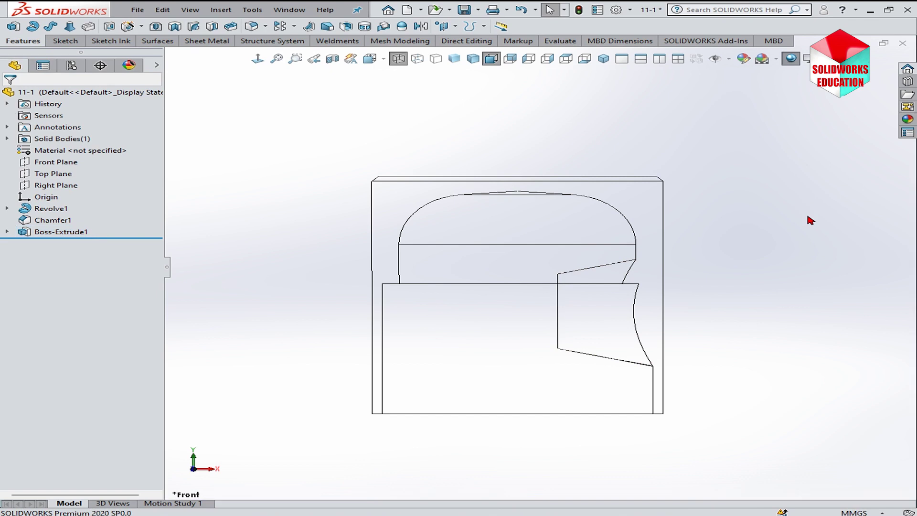
pyautogui.click(67, 232)
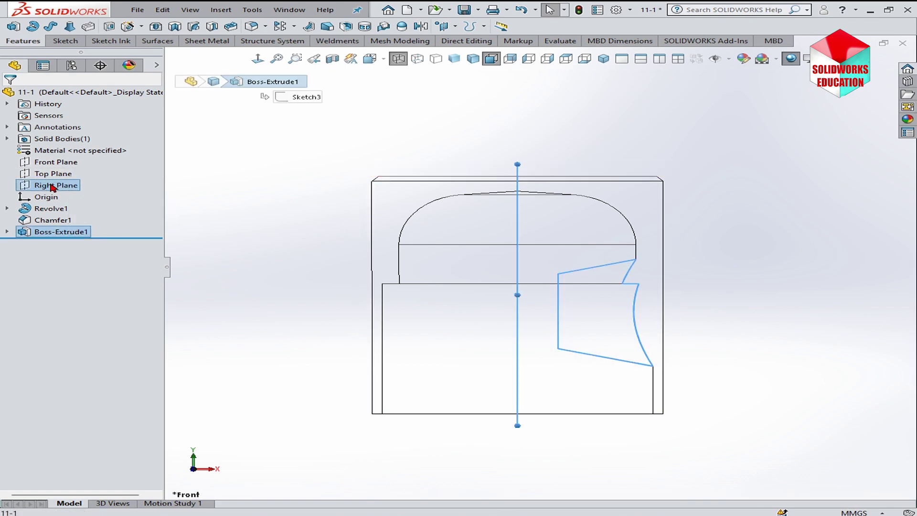
pyautogui.click(295, 26)
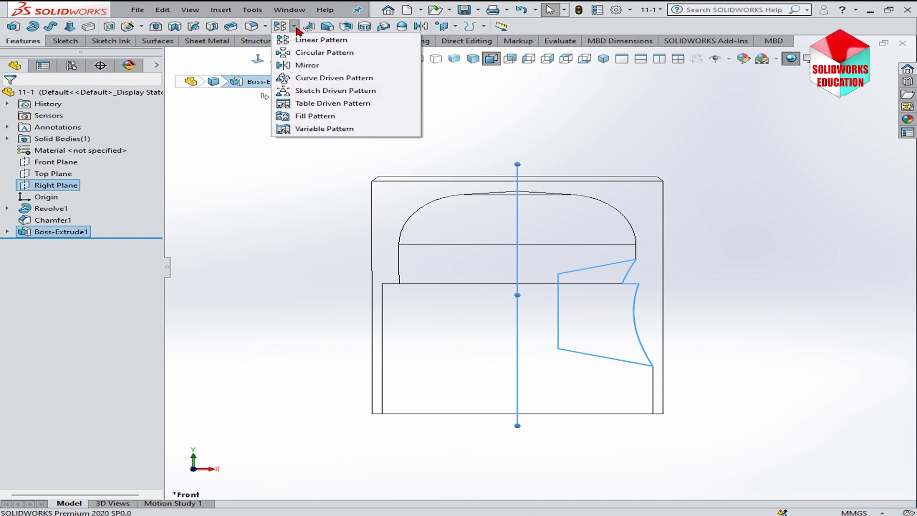
pyautogui.click(305, 65)
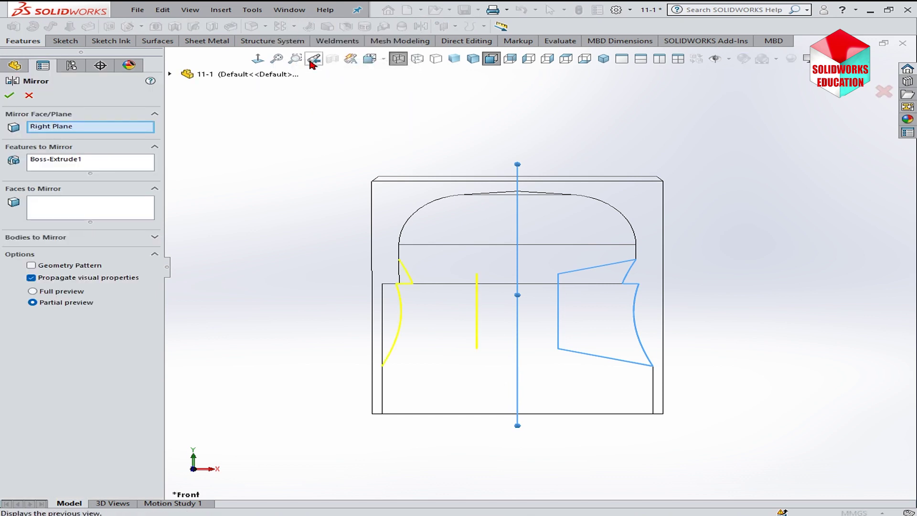
pyautogui.click(9, 95)
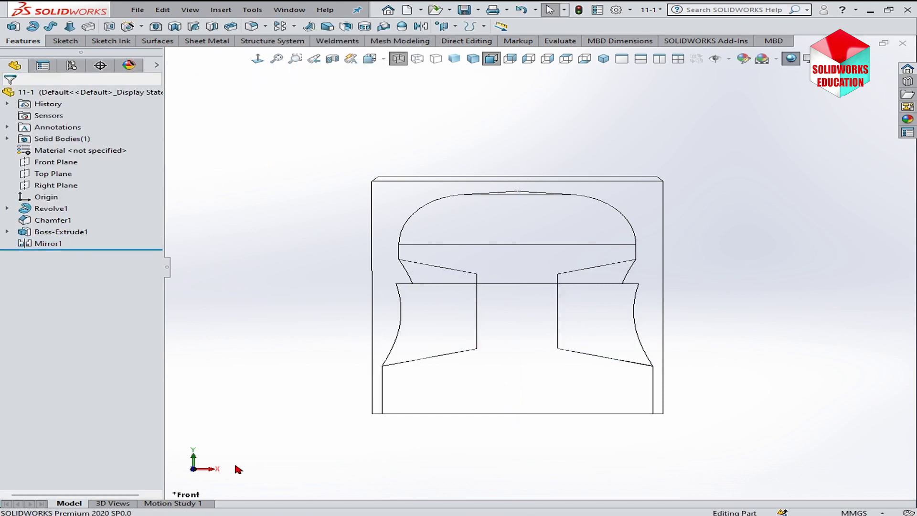
pyautogui.click(216, 472)
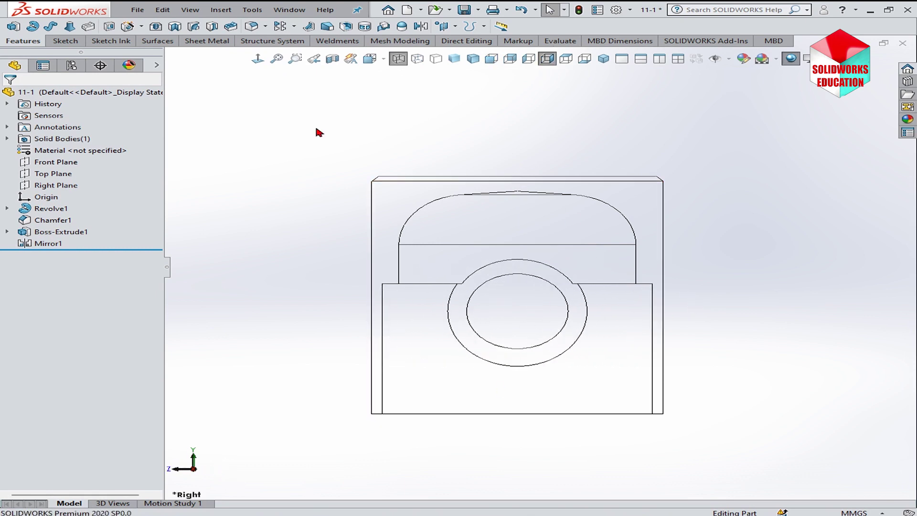
# - Start an extruded cut on the Right Plane with a circle at the boss centre
pyautogui.click(110, 27)
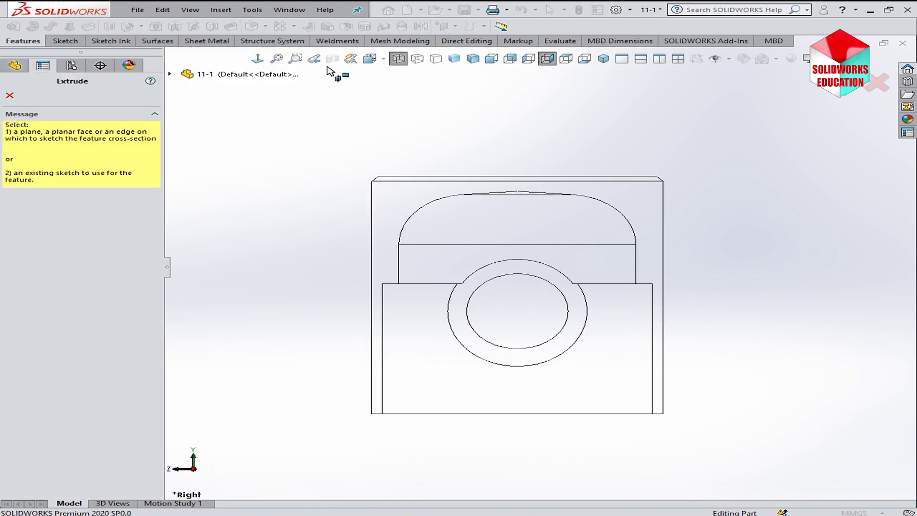
pyautogui.click(170, 75)
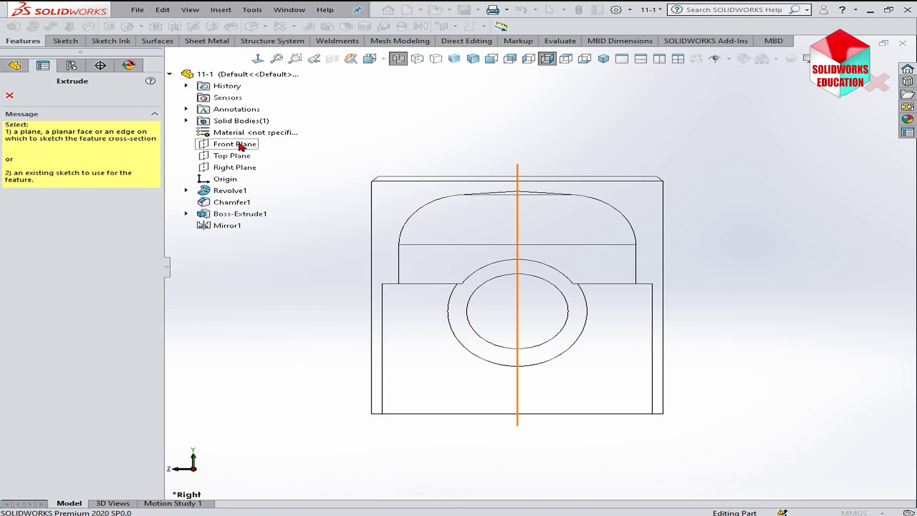
pyautogui.click(237, 170)
pyautogui.click(159, 26)
pyautogui.click(517, 311)
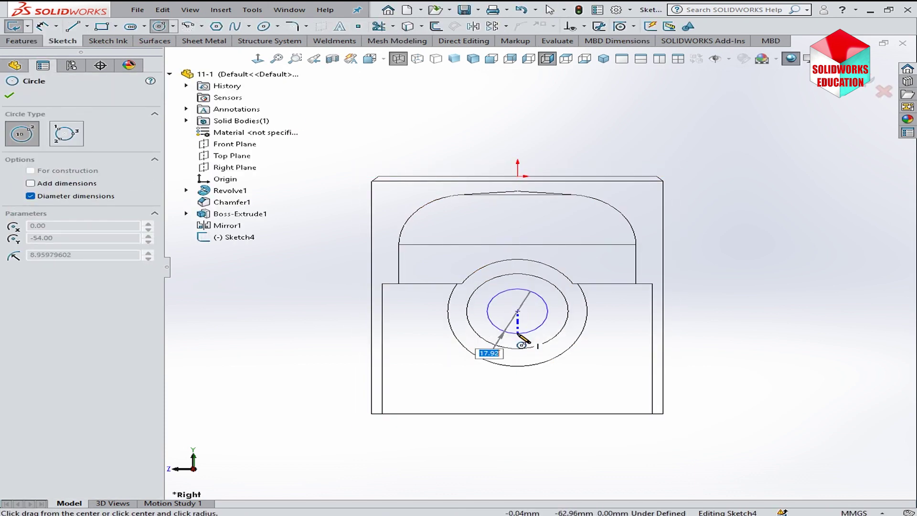
pyautogui.click(518, 335)
# - Dimension the pin-hole circle to a 20 mm diameter
pyautogui.rightClick(523, 285)
pyautogui.click(643, 303)
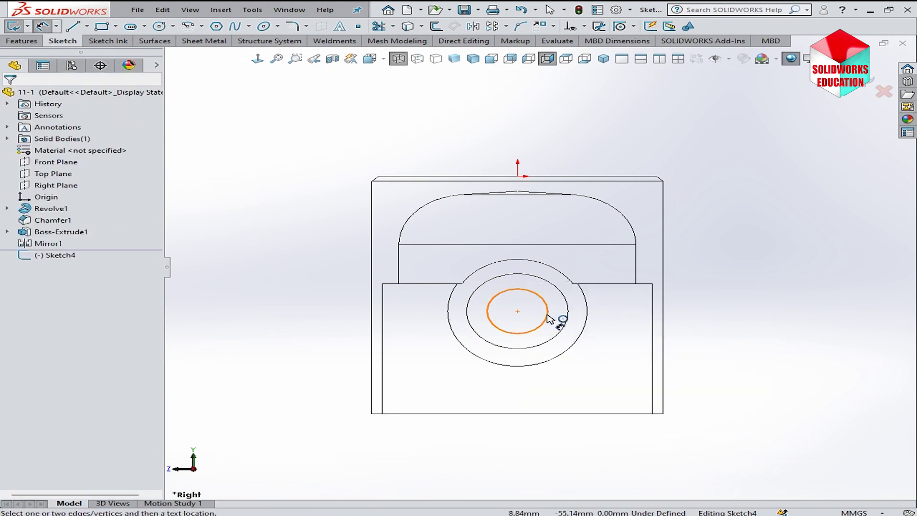
pyautogui.click(548, 318)
pyautogui.click(595, 376)
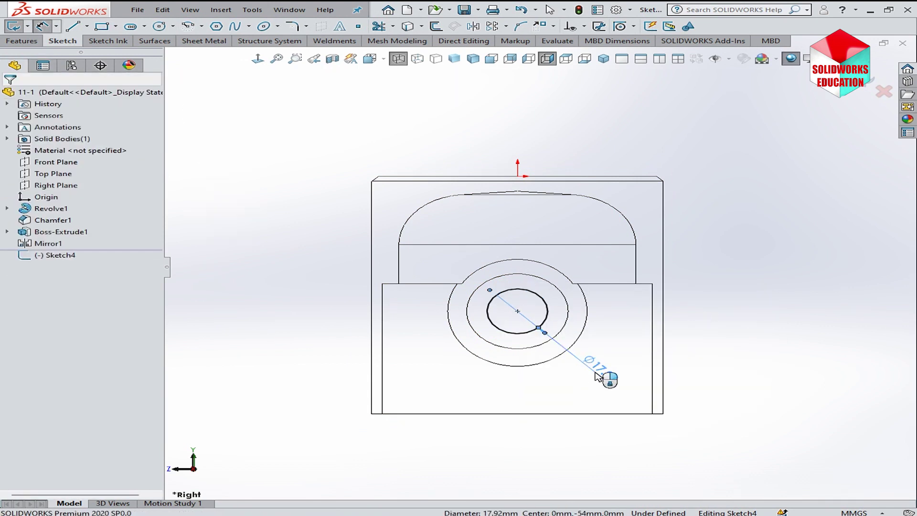
pyautogui.write('20')
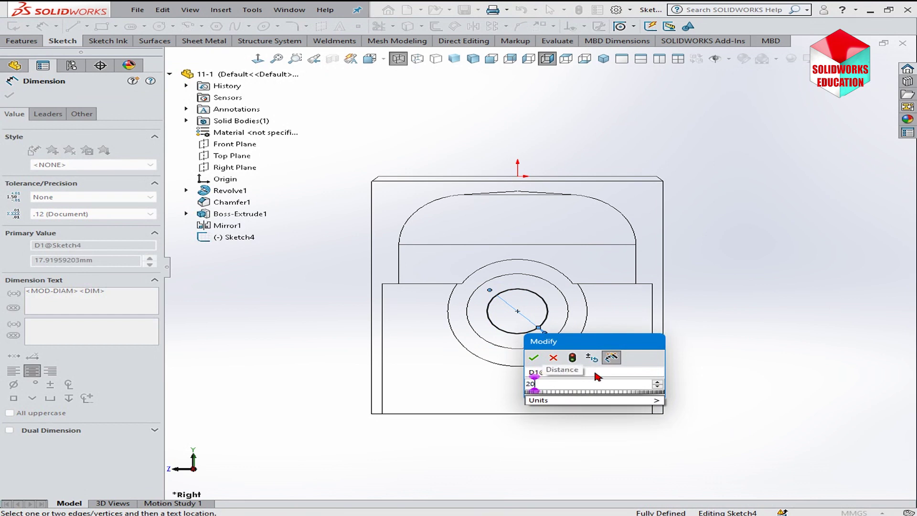
pyautogui.press('Return')
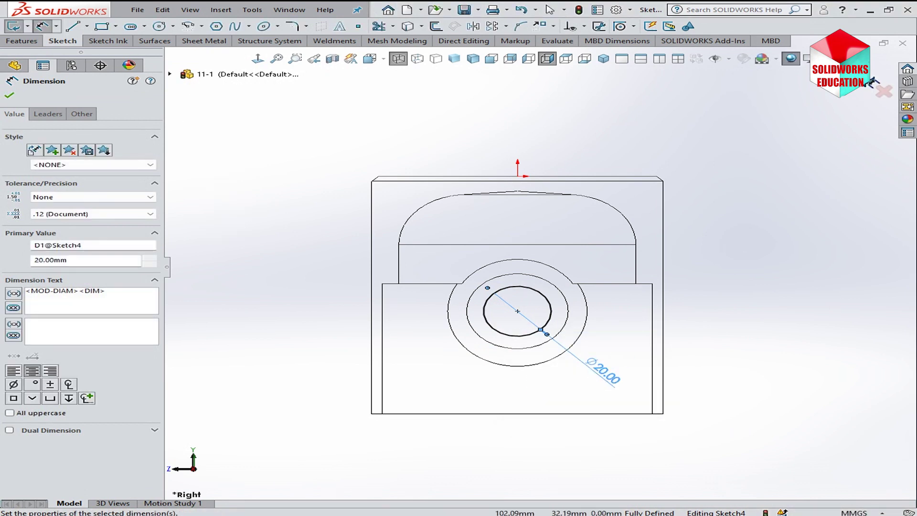
# - Cut the hole Through All – Both and view the piston in isometric
pyautogui.click(874, 82)
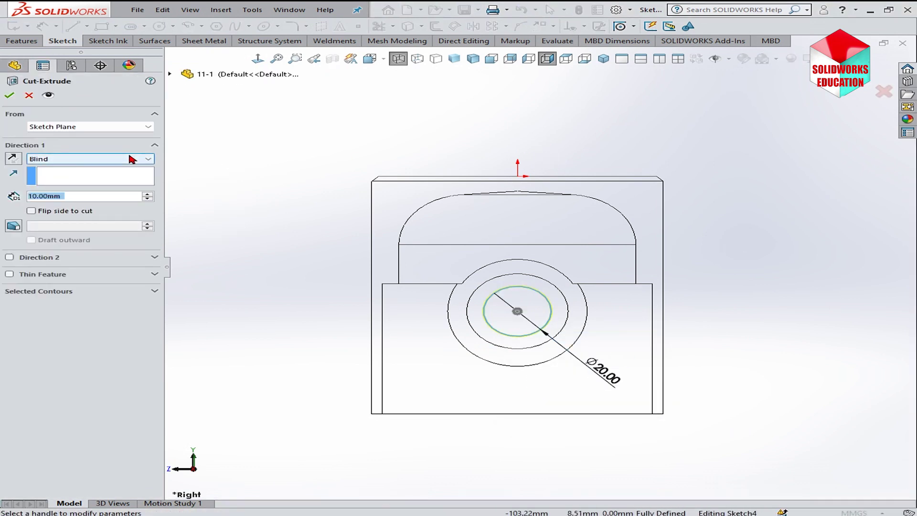
pyautogui.click(136, 159)
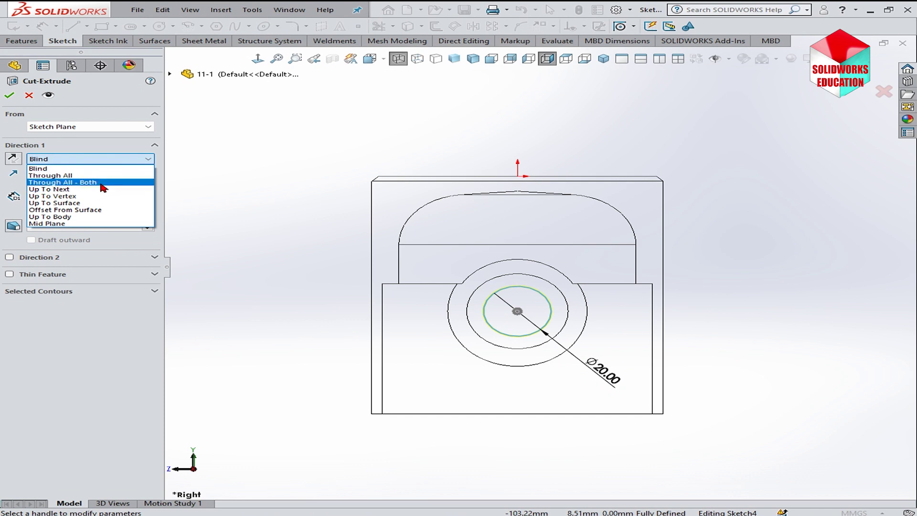
pyautogui.click(102, 187)
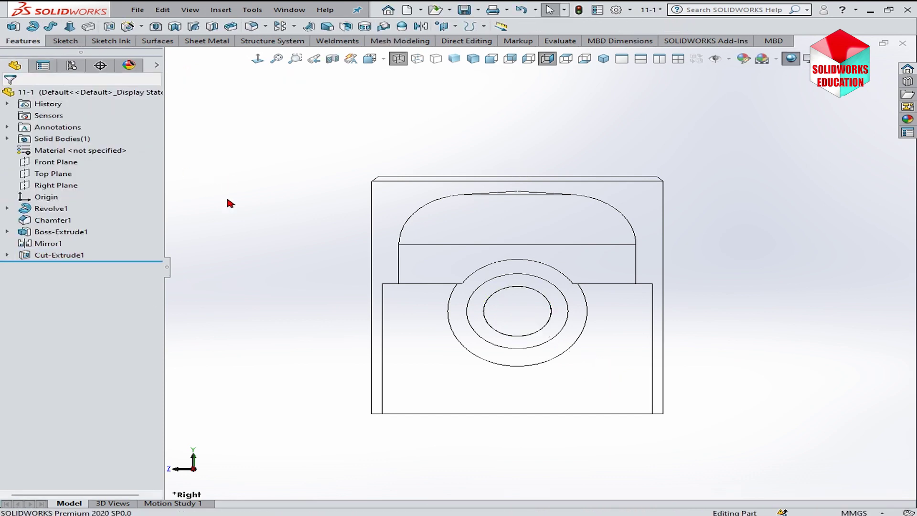
pyautogui.click(487, 70)
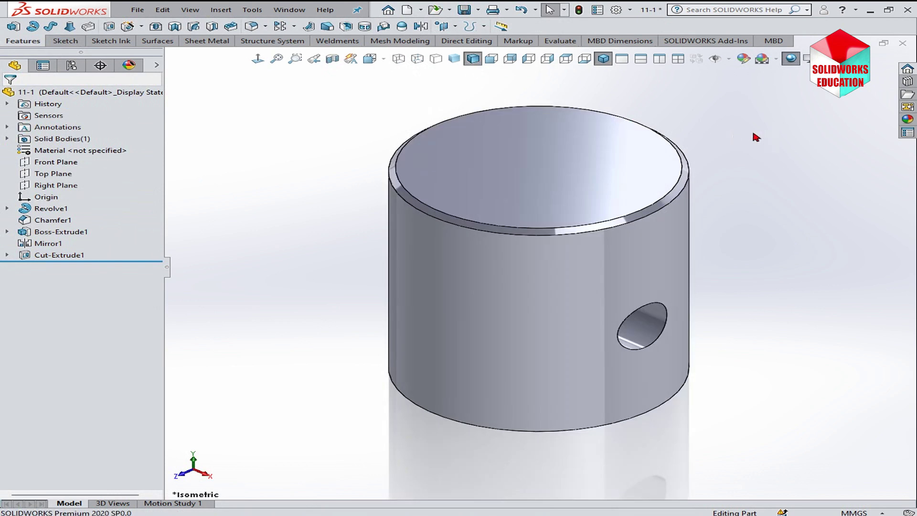
pyautogui.moveTo(761, 128); pyautogui.dragTo(295, 65, button='middle')
# - Fillet the two edges where the inner bosses meet the wall with a 5 mm radius
pyautogui.click(269, 25)
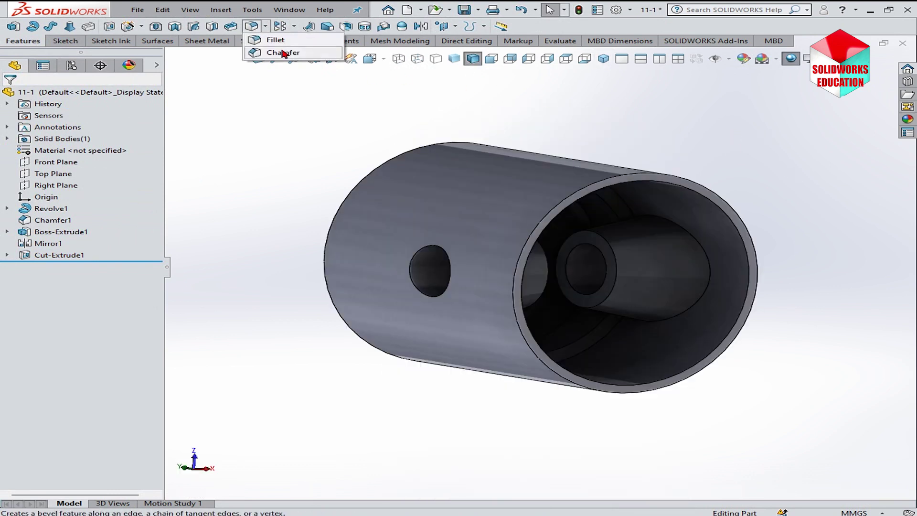
pyautogui.click(277, 37)
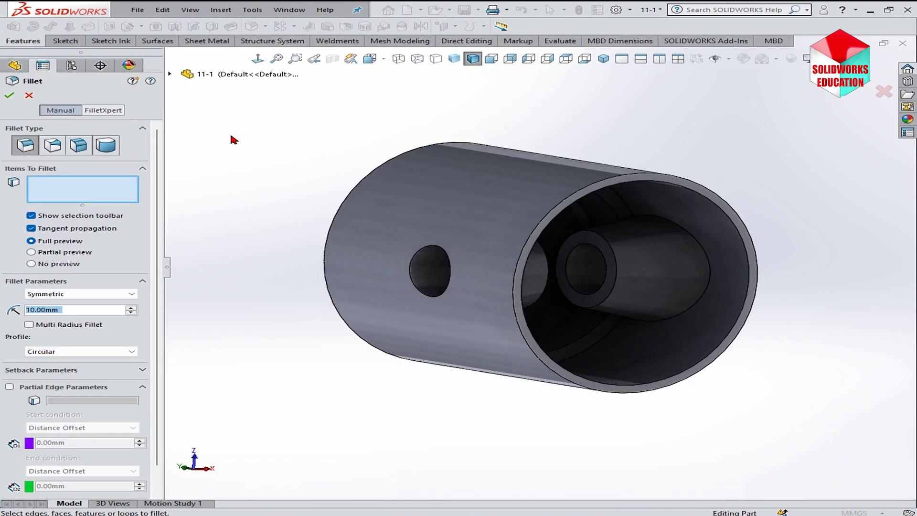
pyautogui.write('5')
pyautogui.press('Return')
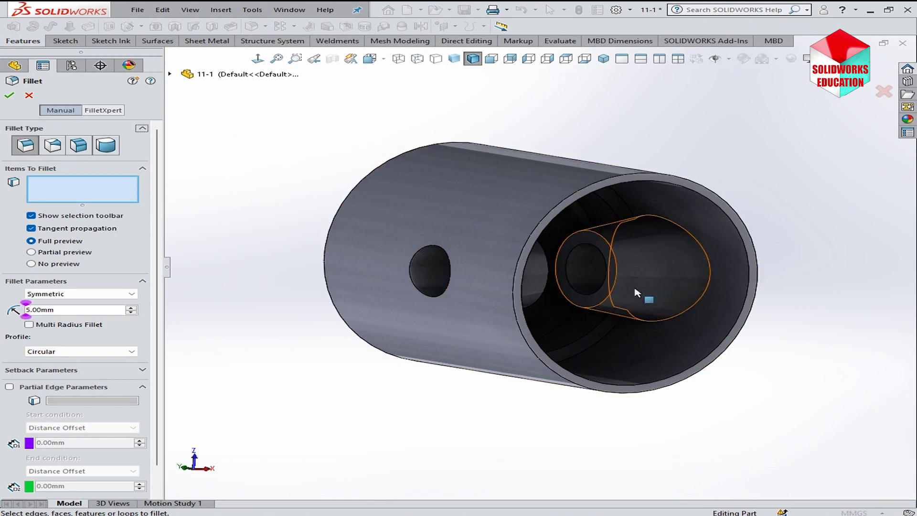
pyautogui.click(707, 279)
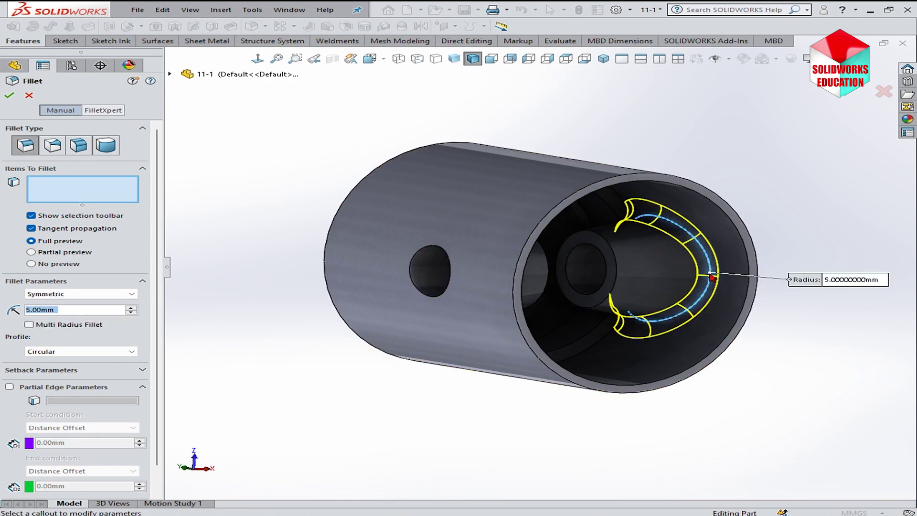
pyautogui.moveTo(688, 268)
pyautogui.mouseDown(button='middle')
pyautogui.moveTo(566, 328)
pyautogui.moveTo(434, 352)
pyautogui.mouseUp(button='middle')
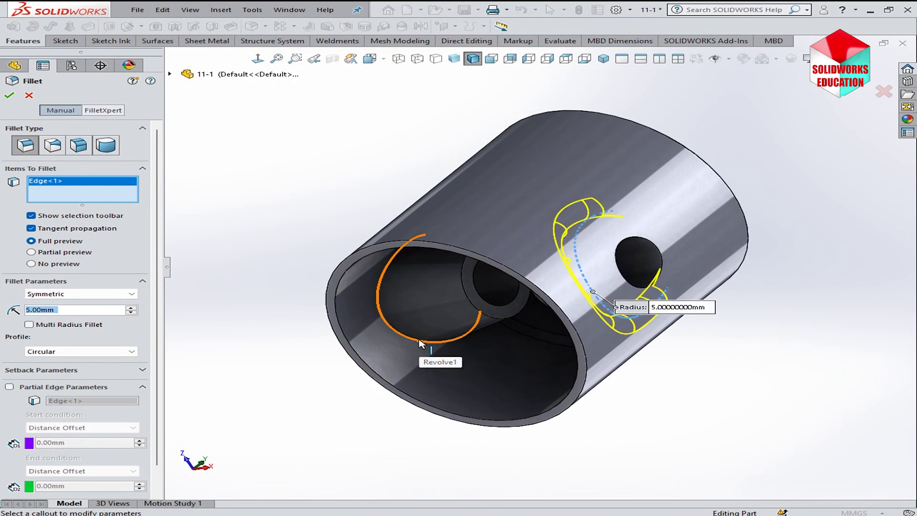
pyautogui.click(421, 343)
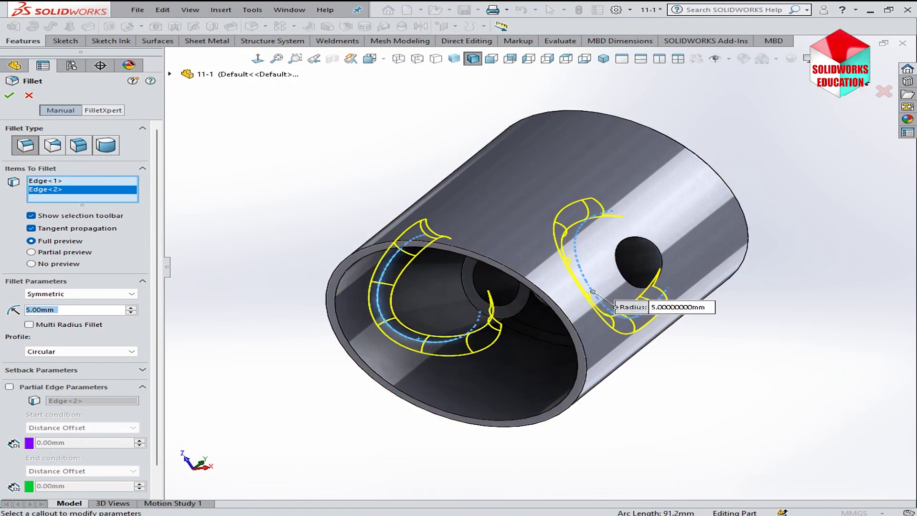
pyautogui.press('Return')
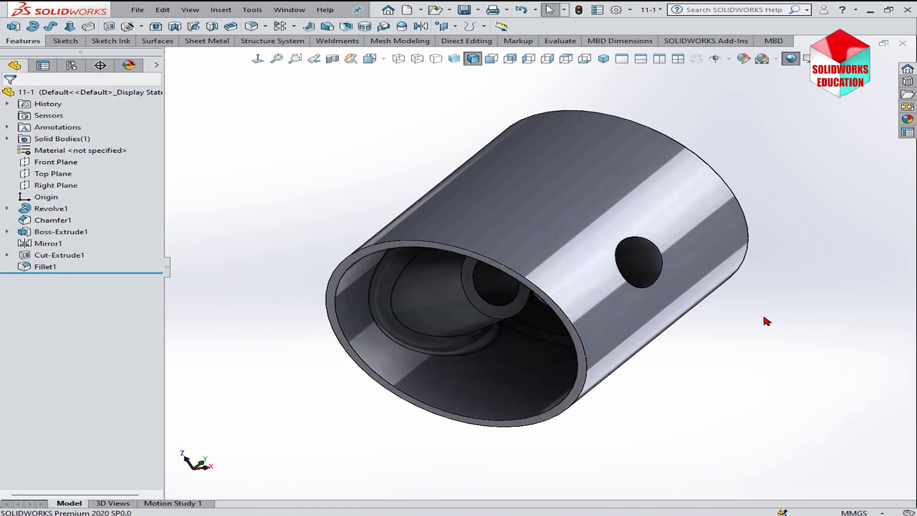
# - Inspect the piston in a section view along the Front Plane, then restore the full model
pyautogui.hotkey('ctrl', '7')
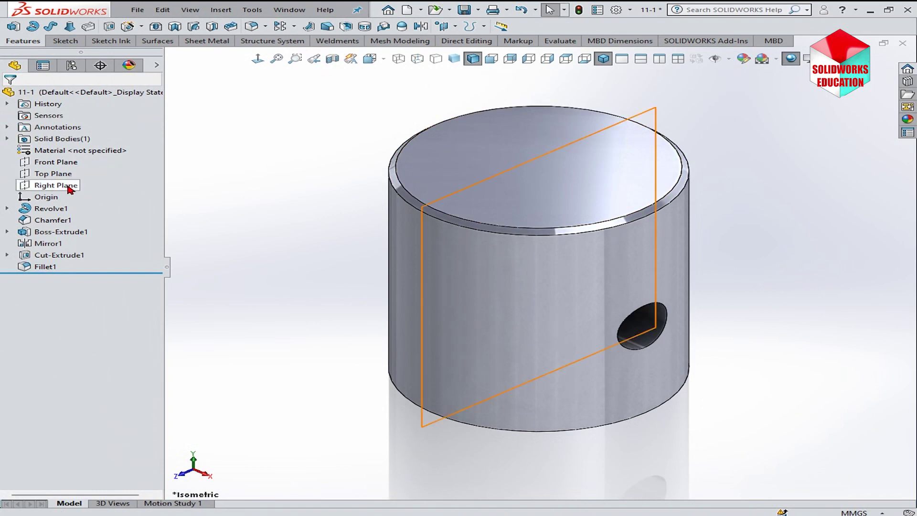
pyautogui.click(67, 163)
pyautogui.click(333, 59)
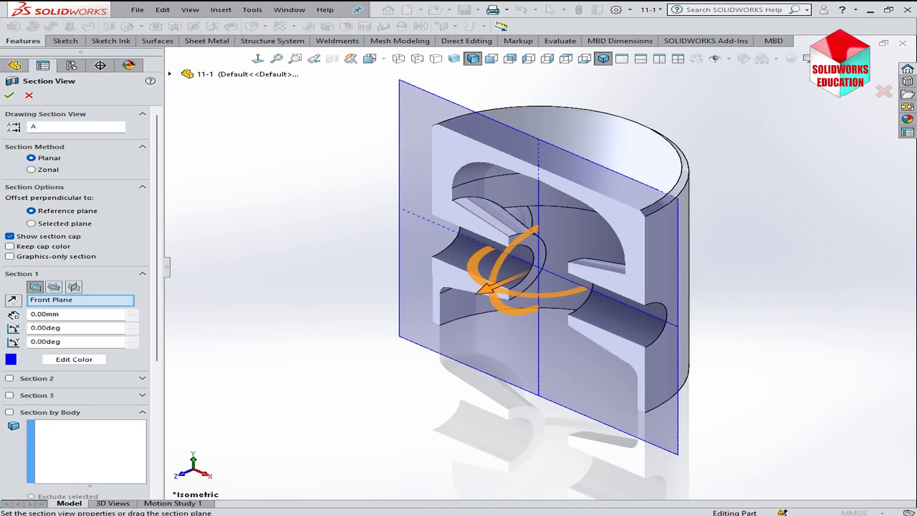
pyautogui.click(867, 90)
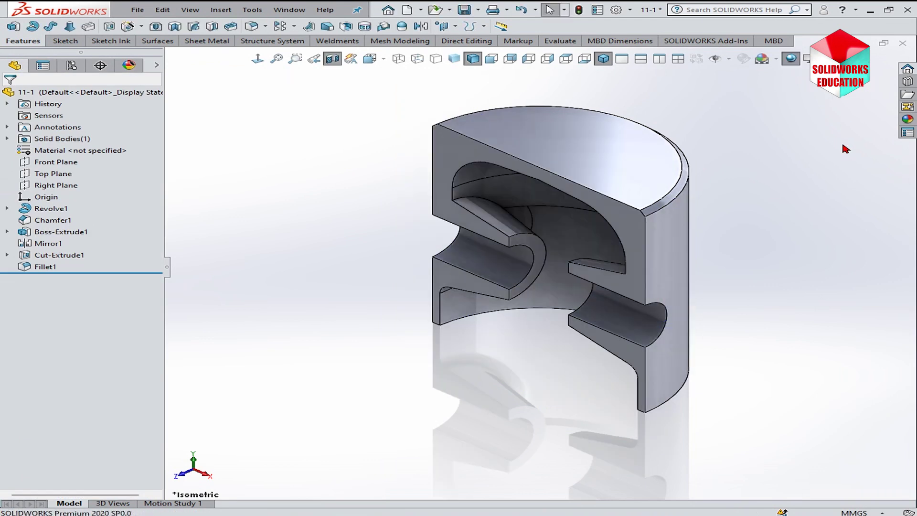
pyautogui.click(333, 59)
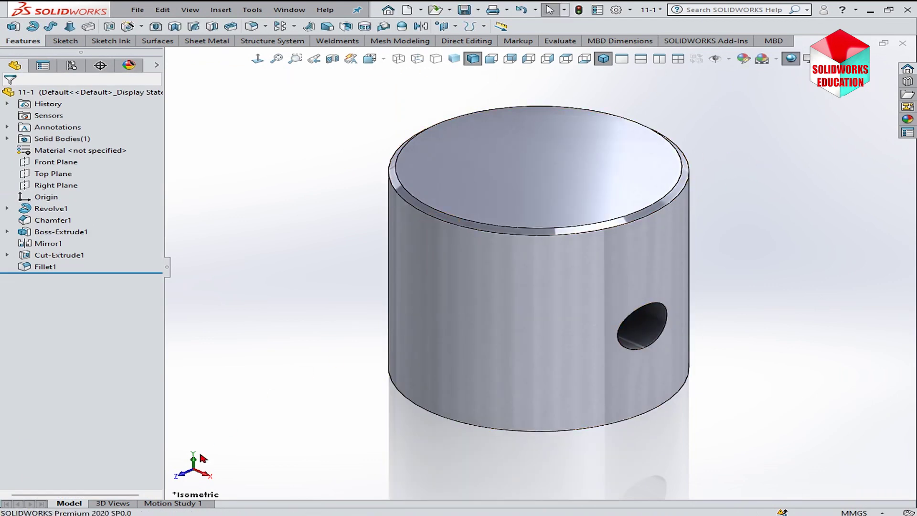
# - View the piston from the front in wireframe and select the Front Plane
pyautogui.click(190, 474)
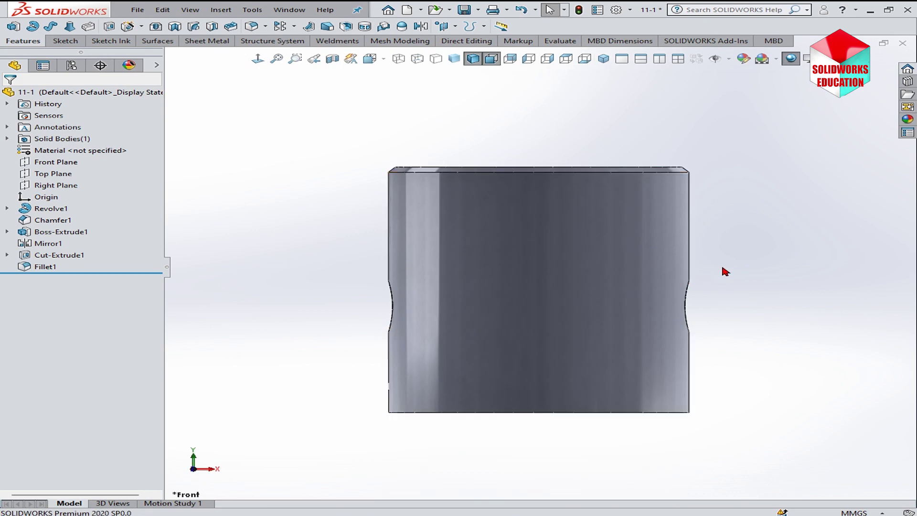
pyautogui.click(402, 58)
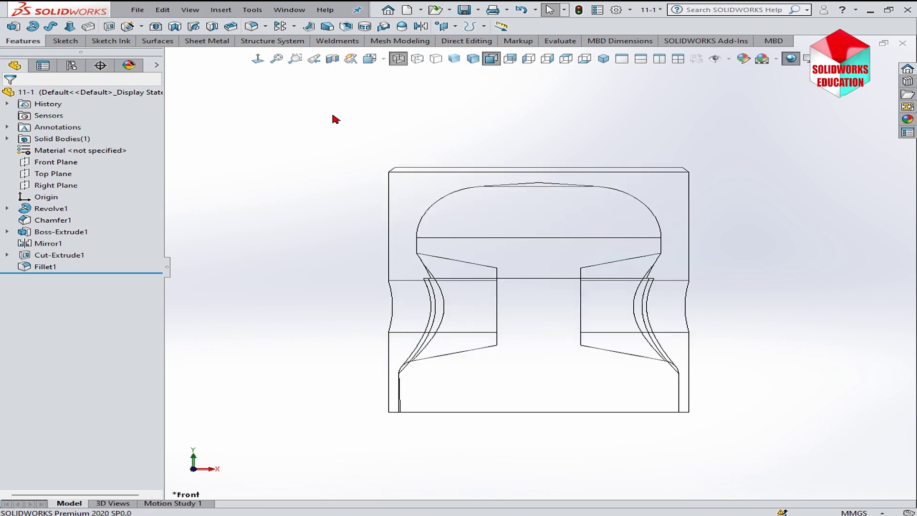
pyautogui.click(56, 162)
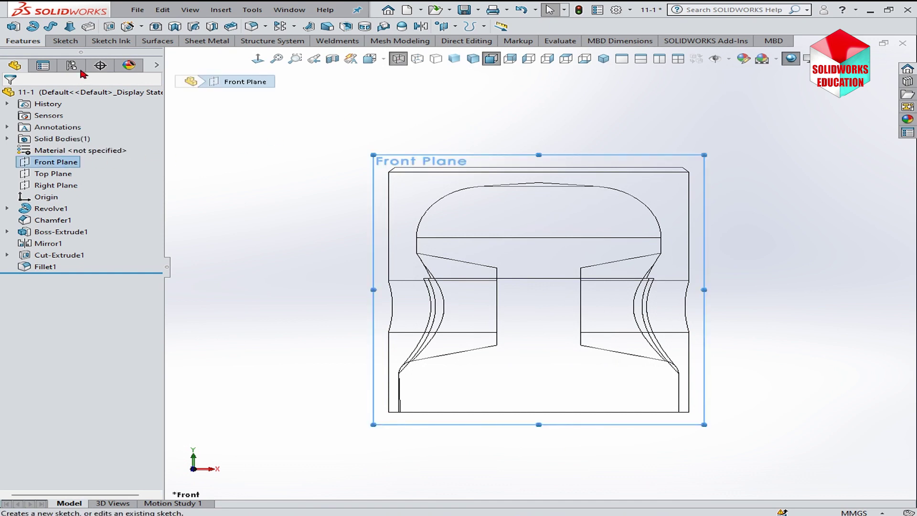
# - Sketch a small rectangle on the Front Plane and give it a 4 mm height
pyautogui.click(106, 31)
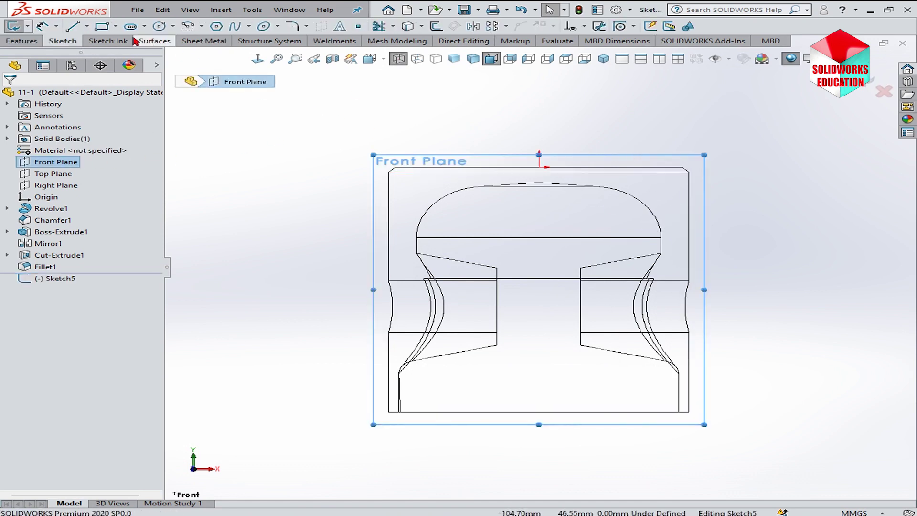
pyautogui.scroll(-5, 692, 225)
pyautogui.click(603, 260)
pyautogui.click(571, 288)
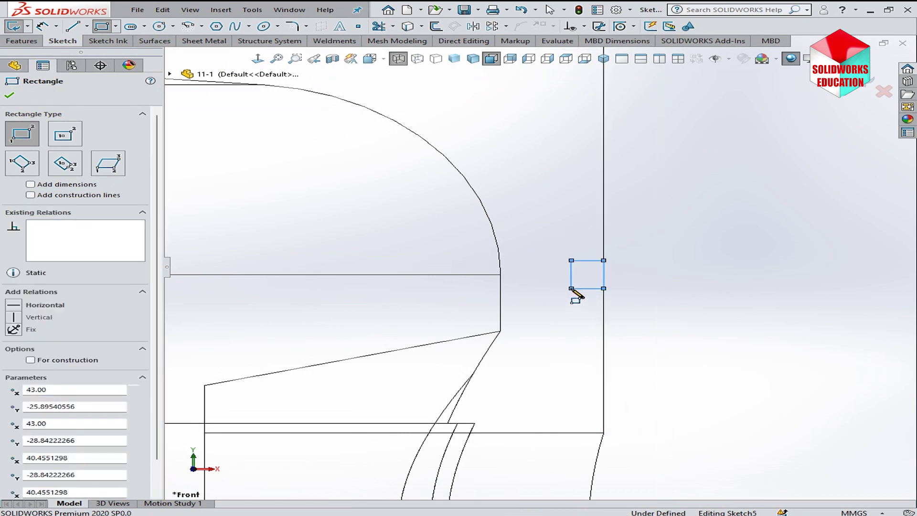
pyautogui.rightClick(692, 297)
pyautogui.click(705, 298)
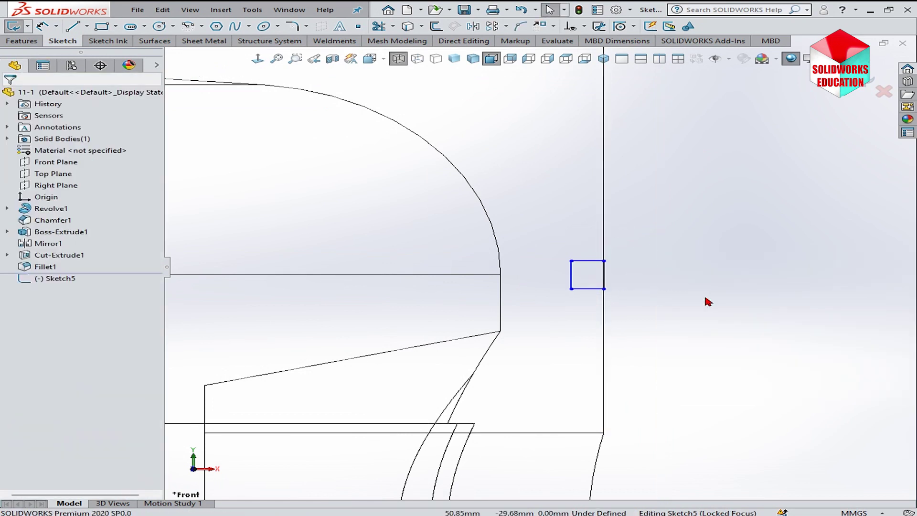
pyautogui.rightClick(708, 301)
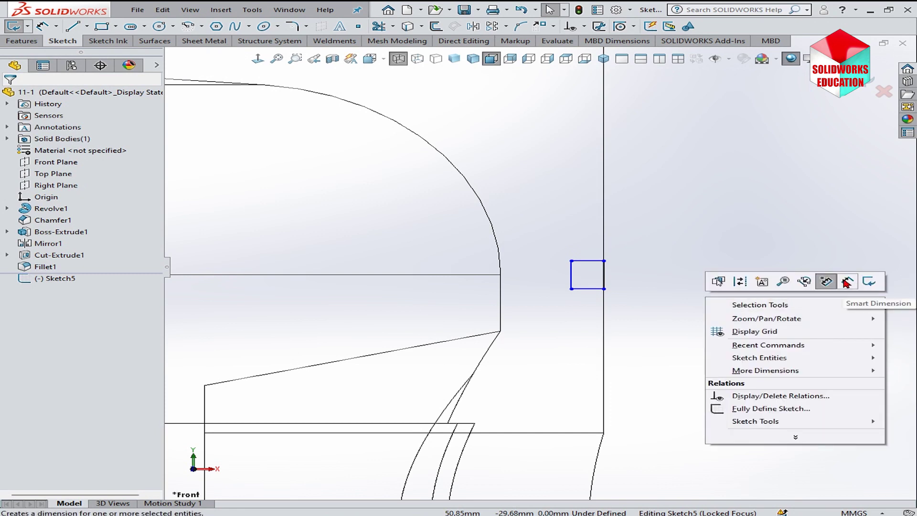
pyautogui.click(846, 283)
pyautogui.click(609, 280)
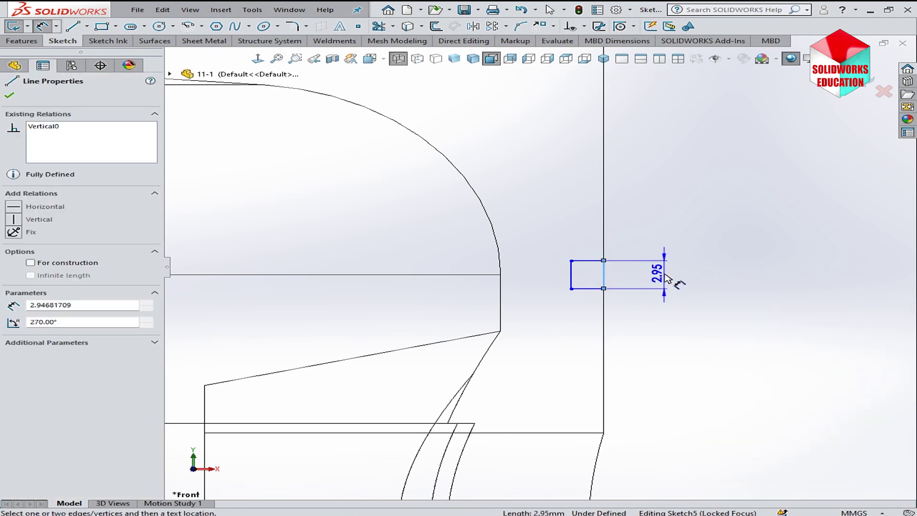
pyautogui.click(669, 285)
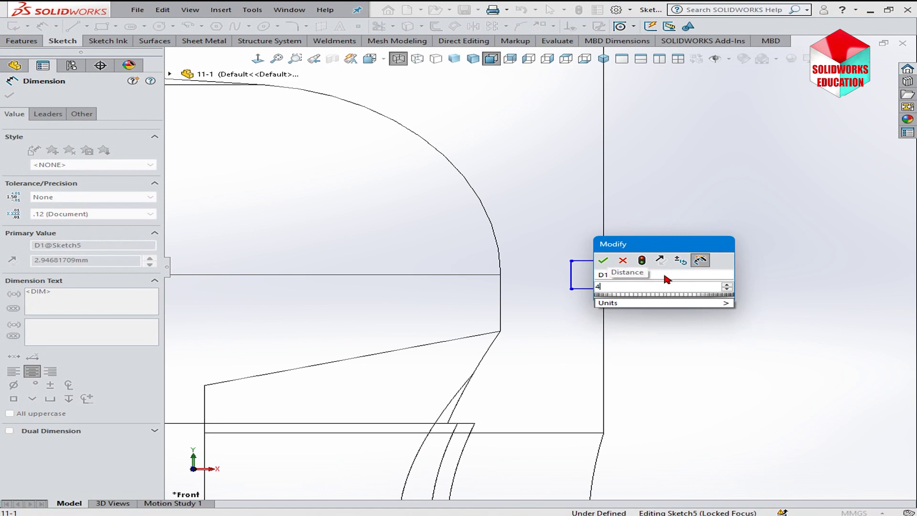
pyautogui.press('Return')
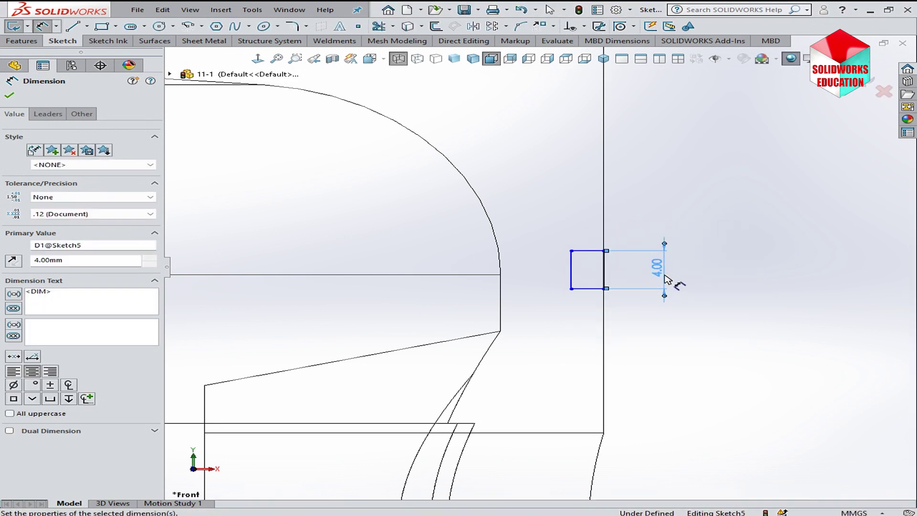
# - Draw a vertical centerline upward from the origin
pyautogui.scroll(5, 565, 279)
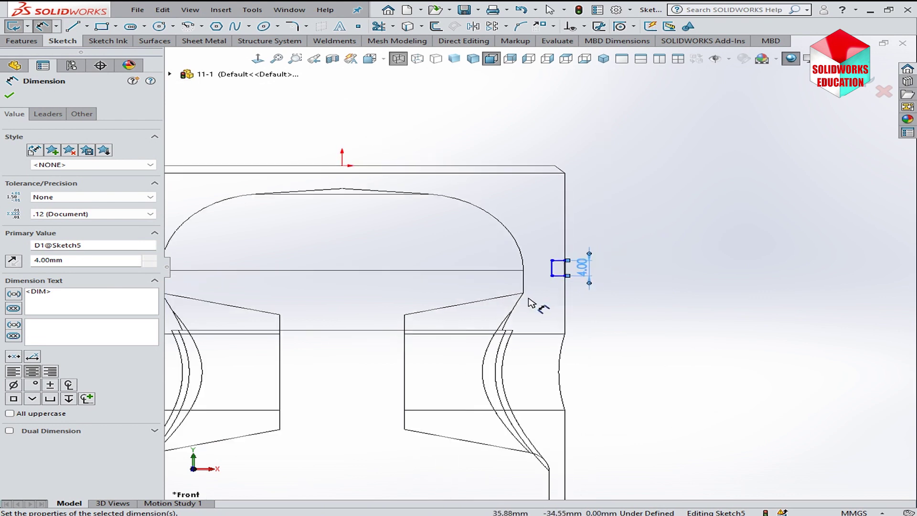
pyautogui.press('l')
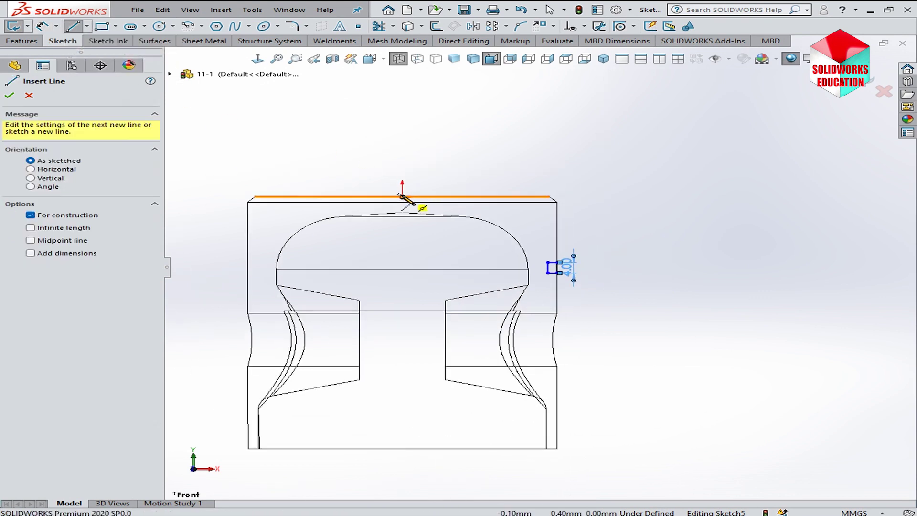
pyautogui.click(402, 196)
pyautogui.click(402, 161)
pyautogui.press('Escape')
pyautogui.press('Escape')
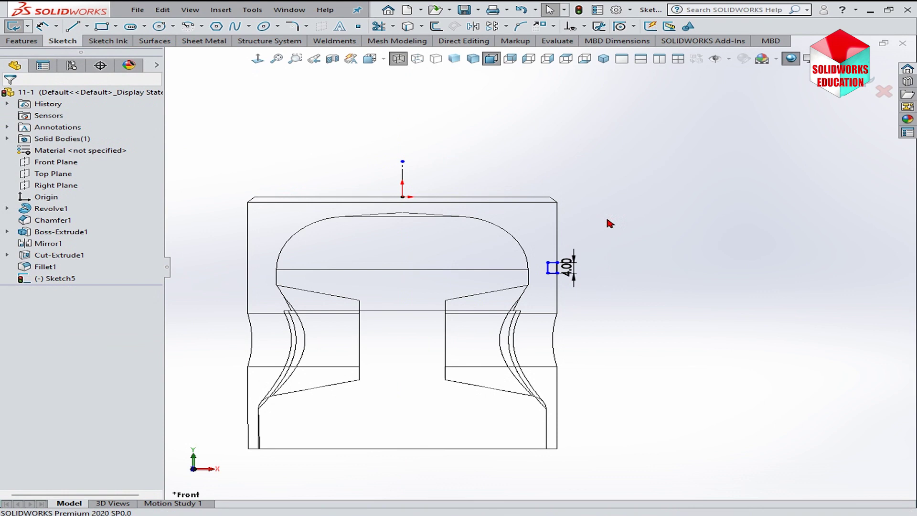
# - Dimension the rectangle's left edge about the centerline as a 79 mm diameter
pyautogui.scroll(2, 559, 271)
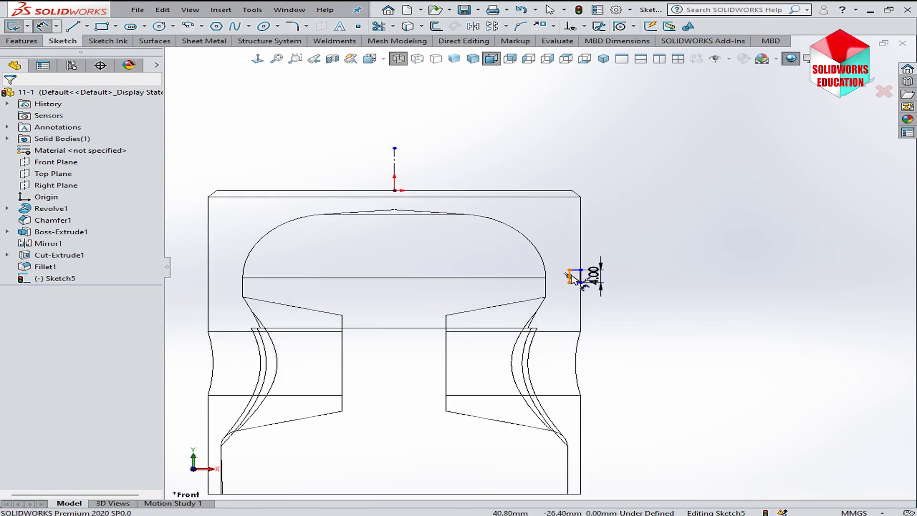
pyautogui.click(570, 277)
pyautogui.click(395, 169)
pyautogui.click(401, 124)
pyautogui.press('Escape')
pyautogui.doubleClick(385, 113)
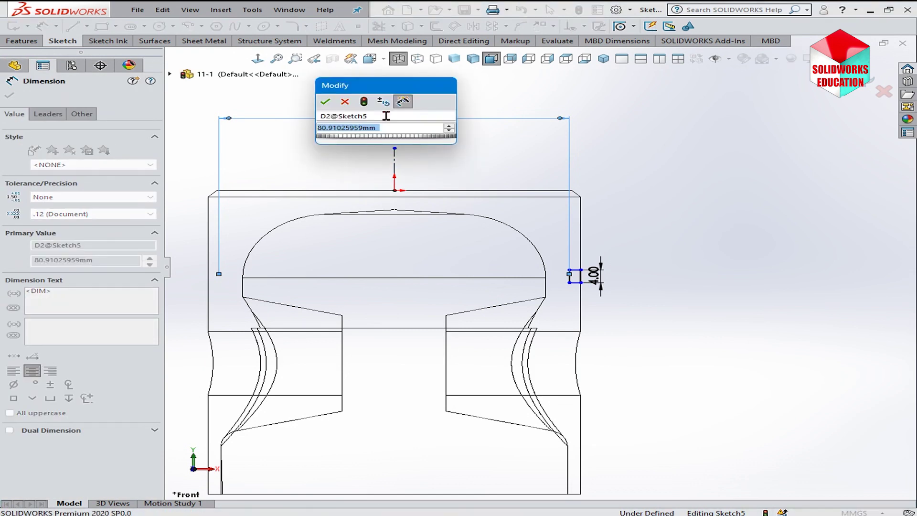
pyautogui.write('79')
pyautogui.press('Return')
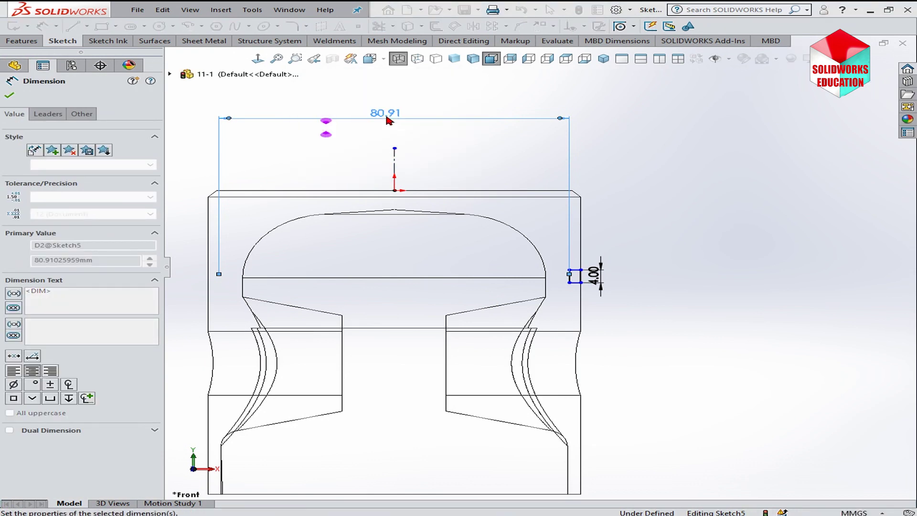
# - Place the rectangle 30 mm below the piston's top
pyautogui.click(566, 283)
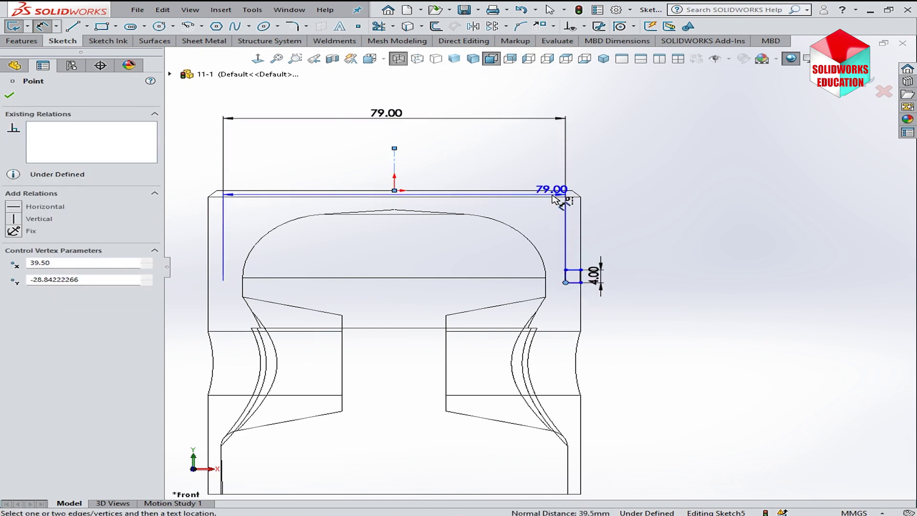
pyautogui.click(575, 191)
pyautogui.click(661, 235)
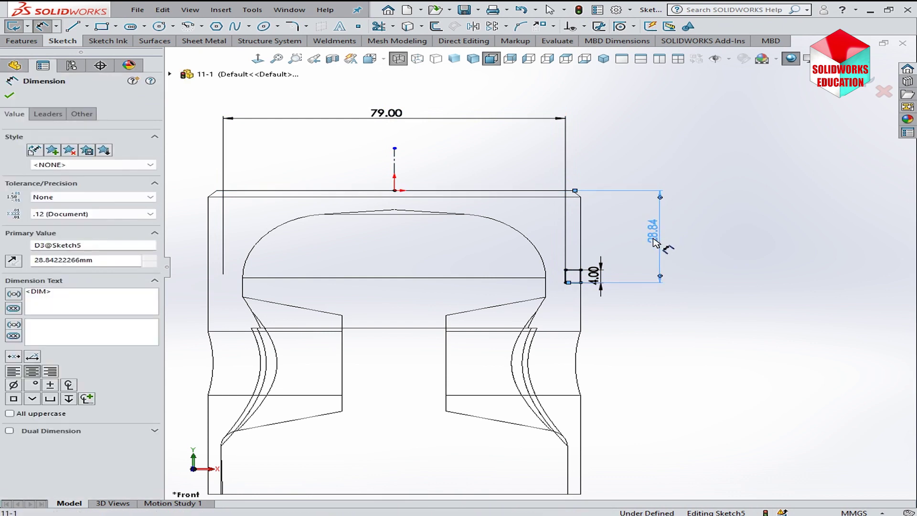
pyautogui.write('3')
pyautogui.press('Return')
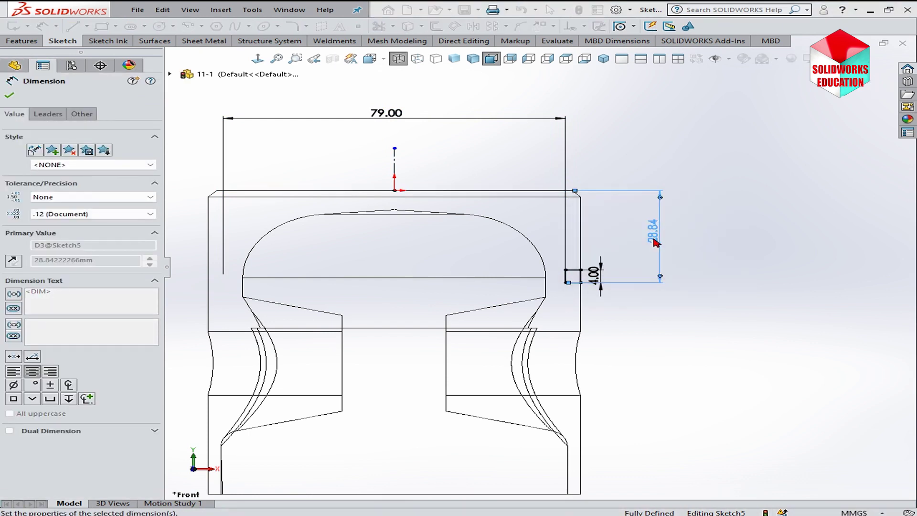
pyautogui.press('Escape')
pyautogui.click(101, 27)
pyautogui.scroll(-5, 573, 274)
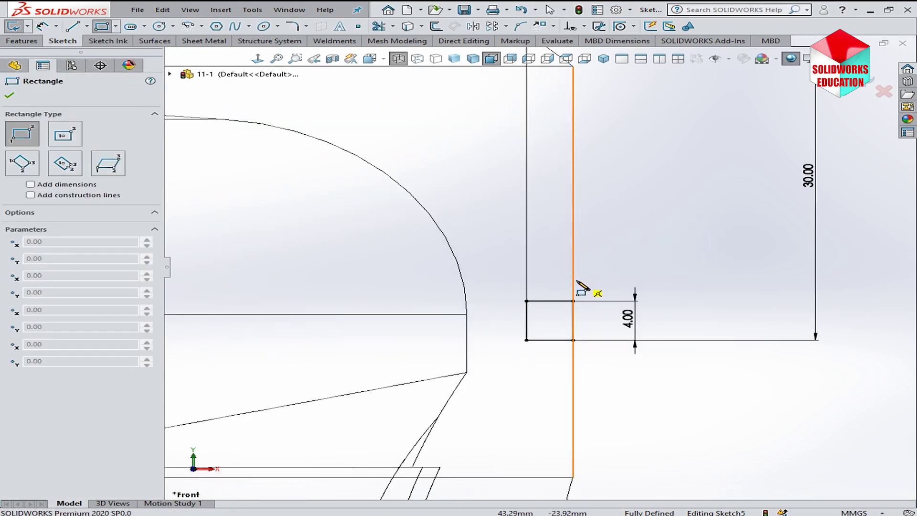
# - Draw a second rectangle above the first with collinear left edges
pyautogui.click(574, 281)
pyautogui.click(526, 248)
pyautogui.rightClick(678, 246)
pyautogui.click(686, 250)
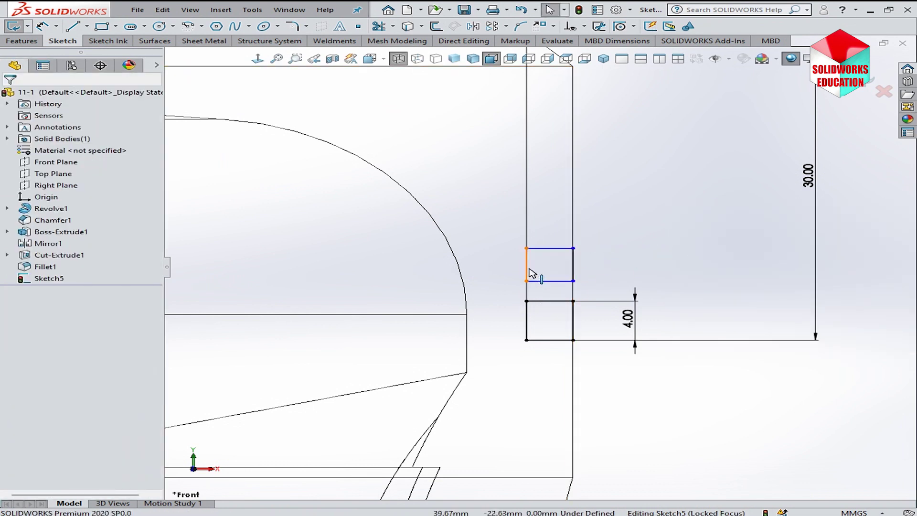
pyautogui.click(528, 273)
pyautogui.keyDown('ctrl'); pyautogui.click(527, 316); pyautogui.keyUp('ctrl')
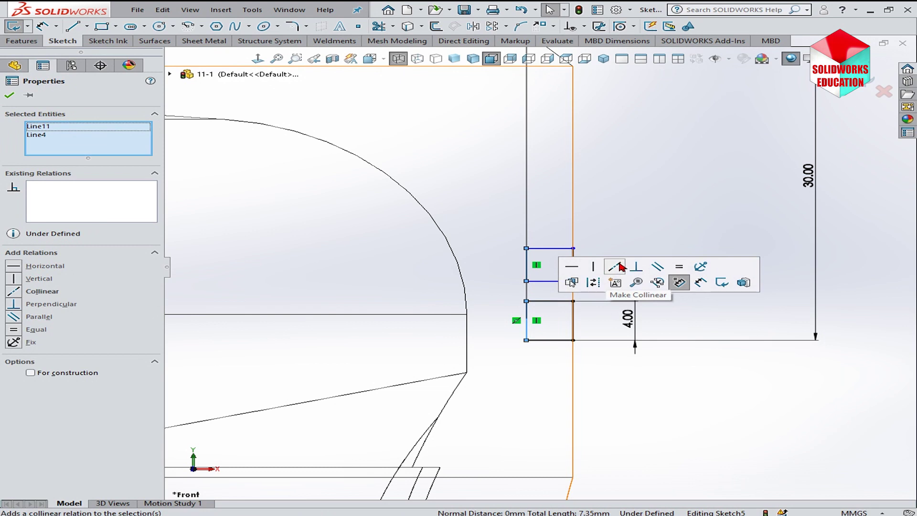
pyautogui.click(619, 263)
# - Space the second rectangle 2 mm above the first
pyautogui.rightClick(619, 221)
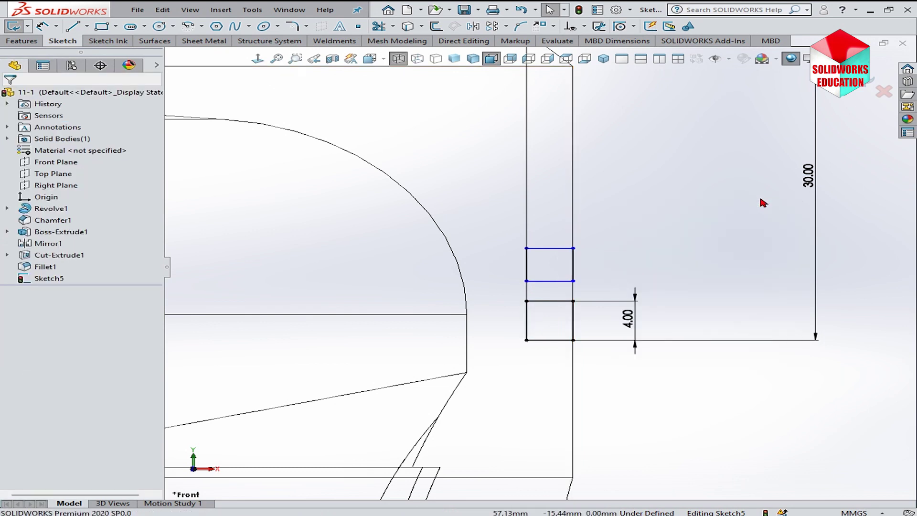
pyautogui.rightClick(729, 221)
pyautogui.click(849, 205)
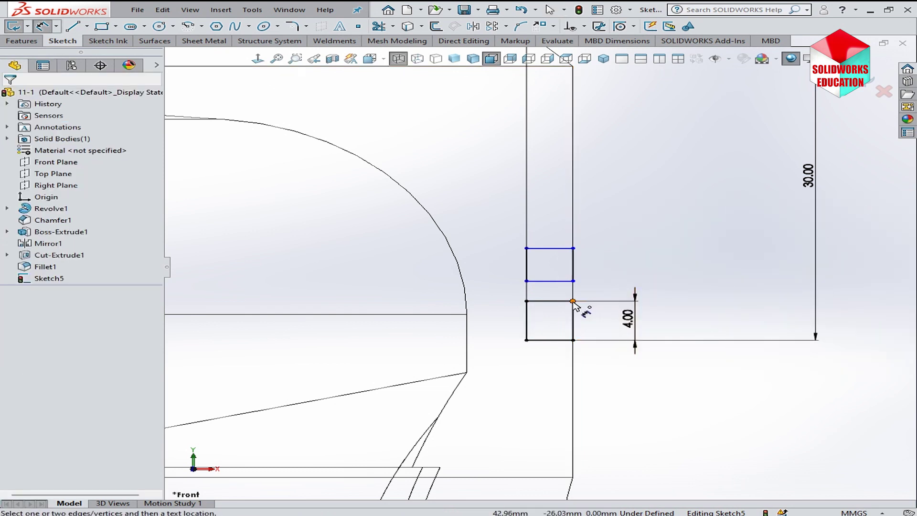
pyautogui.click(573, 301)
pyautogui.click(573, 281)
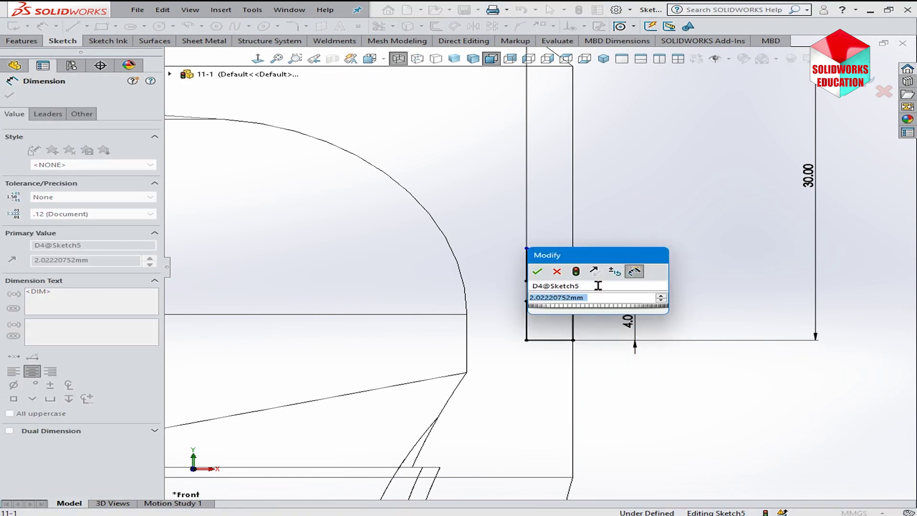
pyautogui.write('2')
pyautogui.press('Return')
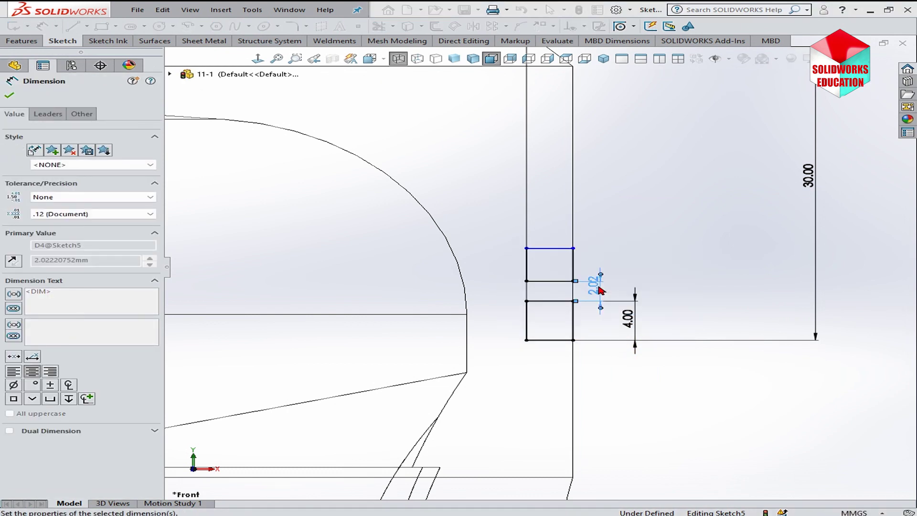
# - Give the upper groove rectangle a 2 mm height
pyautogui.click(549, 248)
pyautogui.click(550, 281)
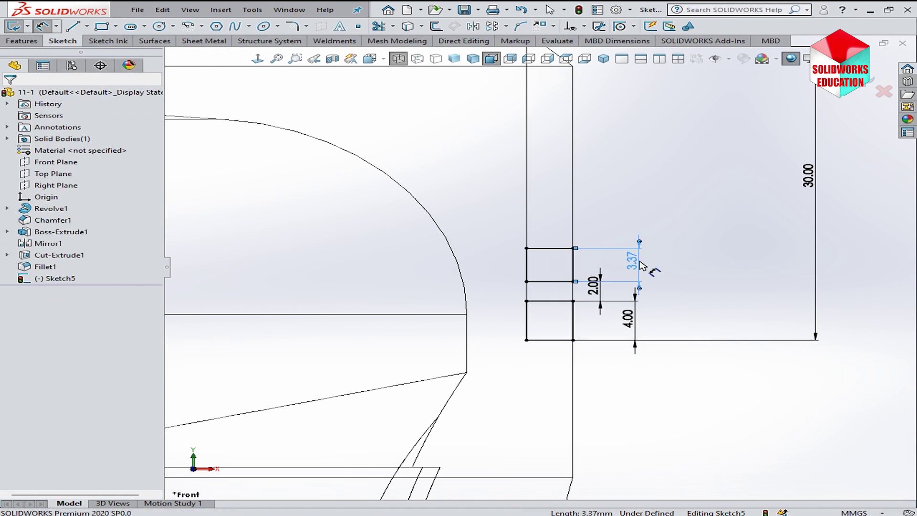
pyautogui.click(639, 261)
pyautogui.write('2')
pyautogui.press('Return')
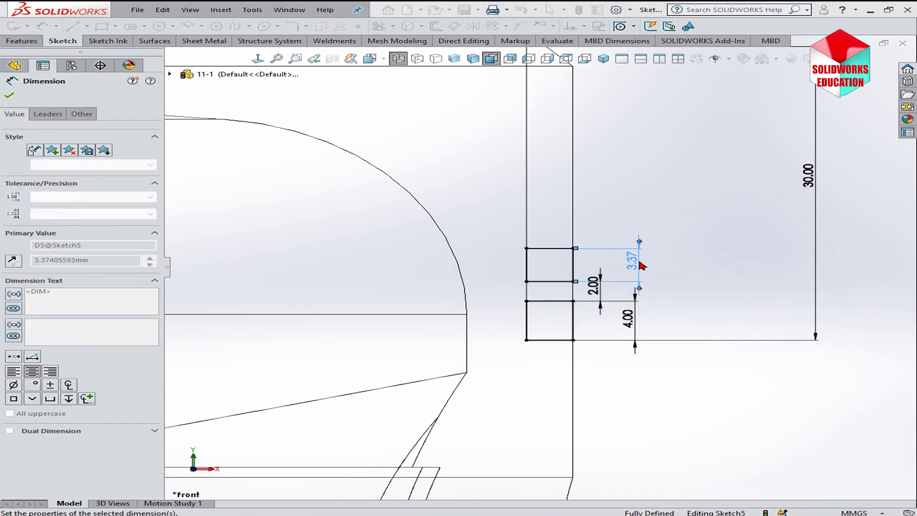
# - Make the right edges of the two new rectangles equal
pyautogui.rightClick(686, 270)
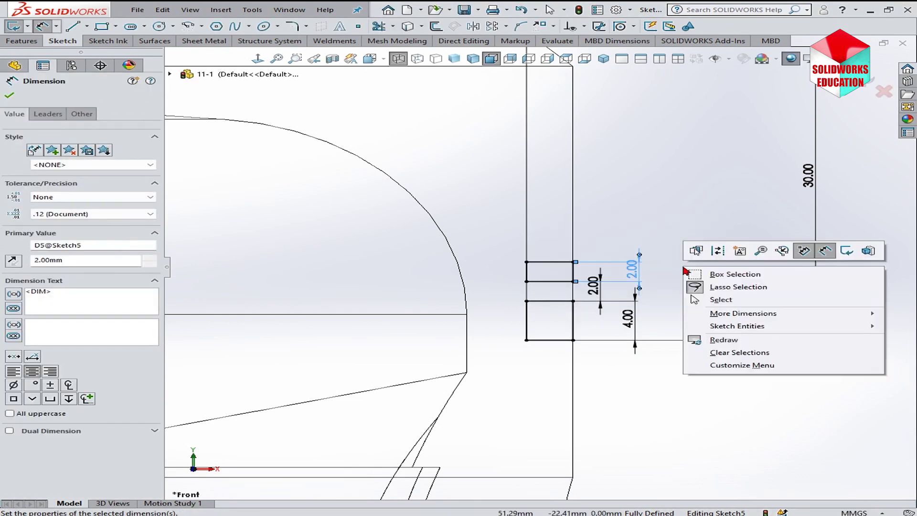
pyautogui.click(720, 300)
pyautogui.moveTo(501, 244)
pyautogui.mouseDown()
pyautogui.moveTo(586, 291)
pyautogui.moveTo(541, 221)
pyautogui.mouseUp()
pyautogui.click(589, 233)
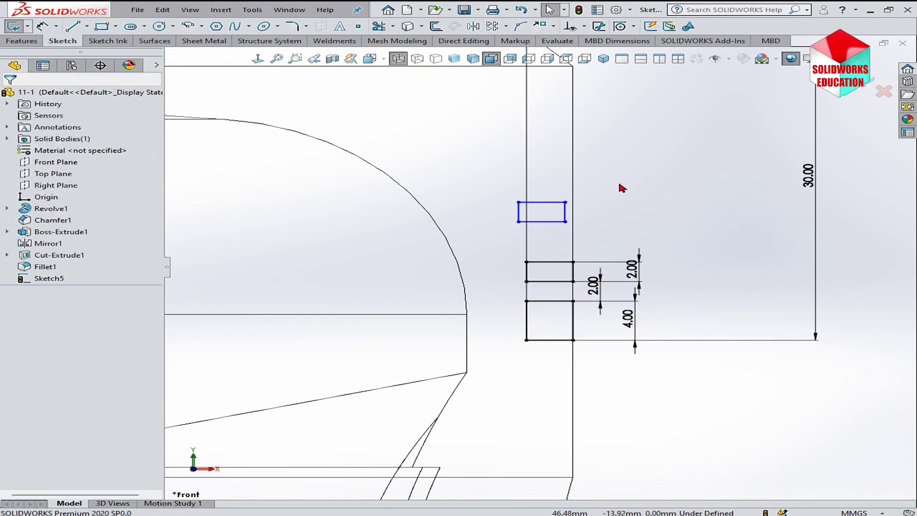
pyautogui.click(565, 211)
pyautogui.keyDown('ctrl'); pyautogui.click(642, 186); pyautogui.keyUp('ctrl')
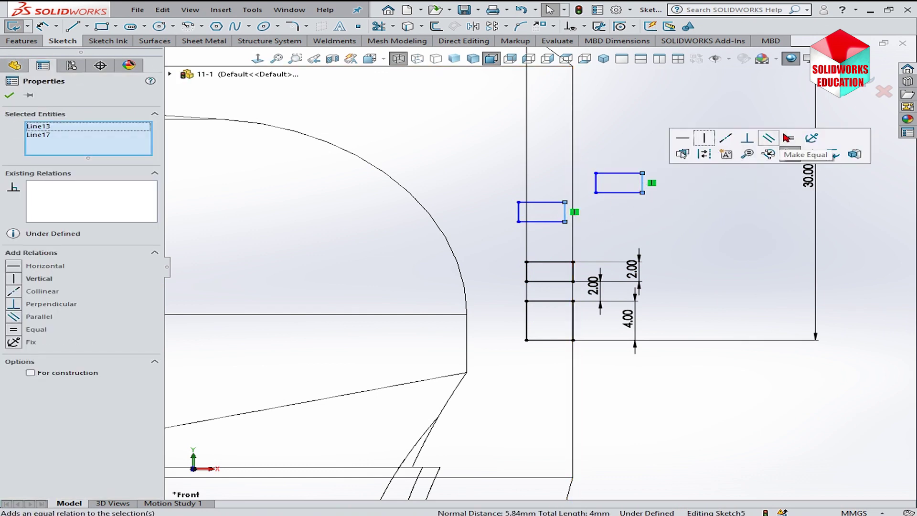
pyautogui.click(668, 203)
# - Make the groove bottom edges equal and the right edges collinear
pyautogui.click(631, 193)
pyautogui.keyDown('ctrl'); pyautogui.click(541, 221); pyautogui.keyUp('ctrl')
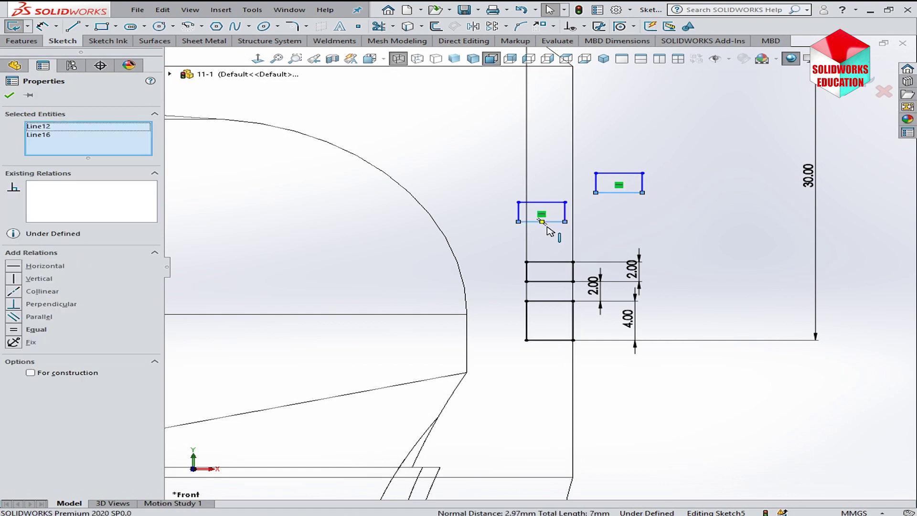
pyautogui.keyDown('ctrl'); pyautogui.click(549, 282); pyautogui.keyUp('ctrl')
pyautogui.click(703, 252)
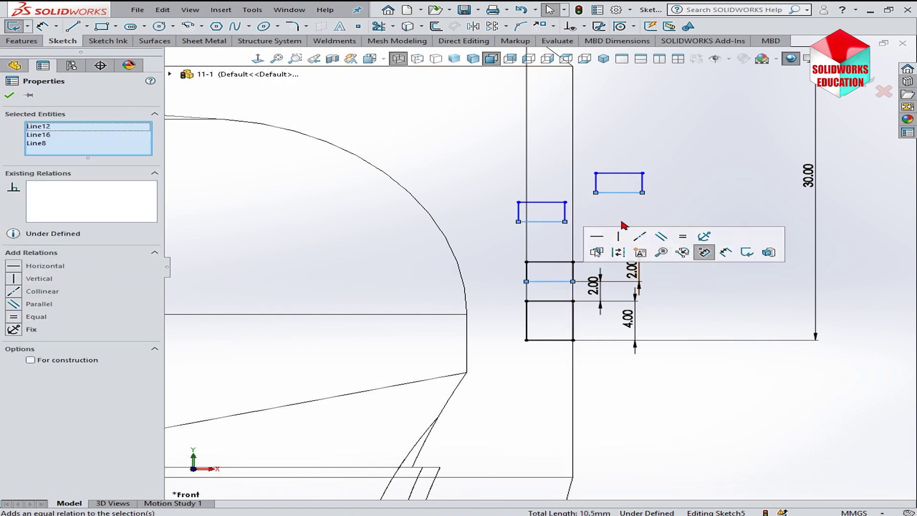
pyautogui.click(565, 212)
pyautogui.keyDown('ctrl'); pyautogui.click(573, 270); pyautogui.keyUp('ctrl')
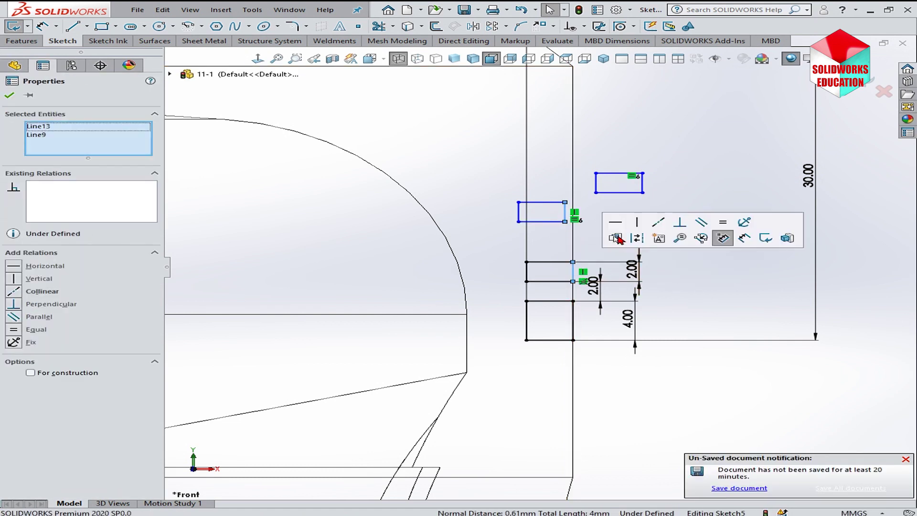
pyautogui.keyDown('ctrl'); pyautogui.click(642, 184); pyautogui.keyUp('ctrl')
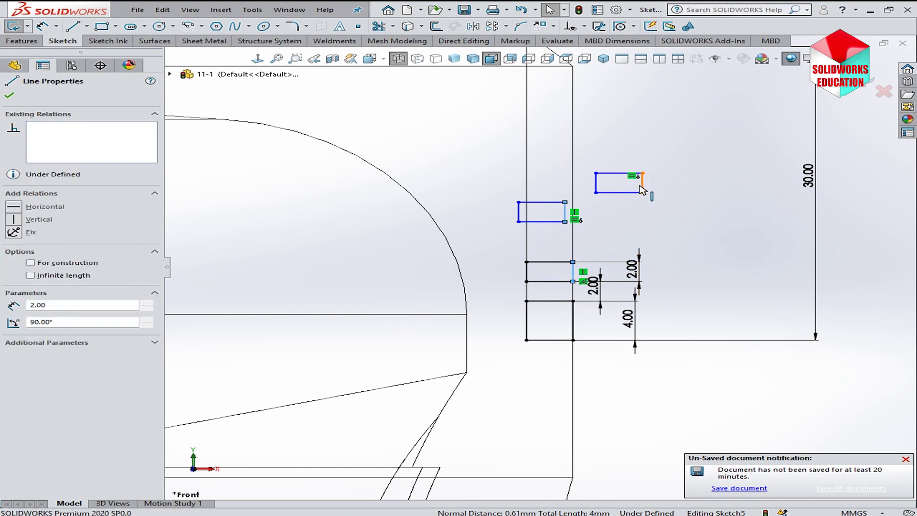
pyautogui.click(724, 138)
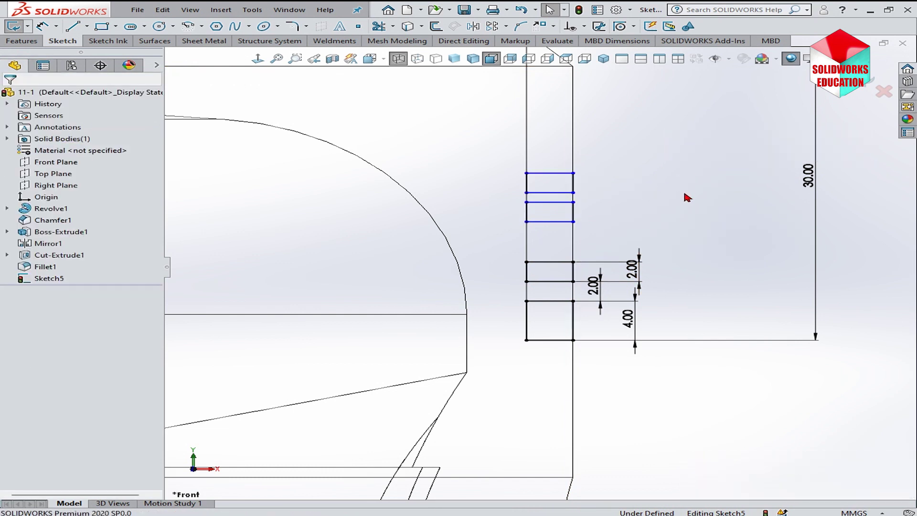
# - Set the next vertical gap between grooves to 2.00
pyautogui.rightClick(625, 209)
pyautogui.click(763, 187)
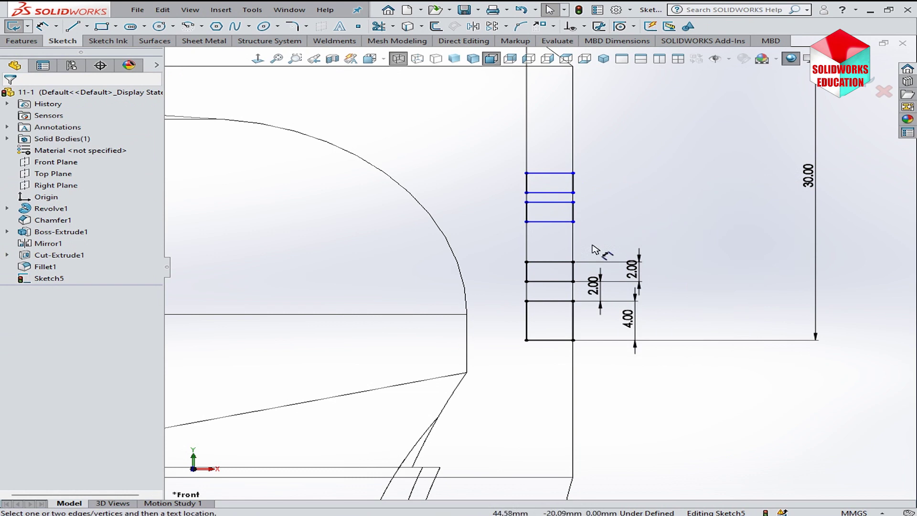
pyautogui.click(573, 261)
pyautogui.click(574, 222)
pyautogui.click(597, 239)
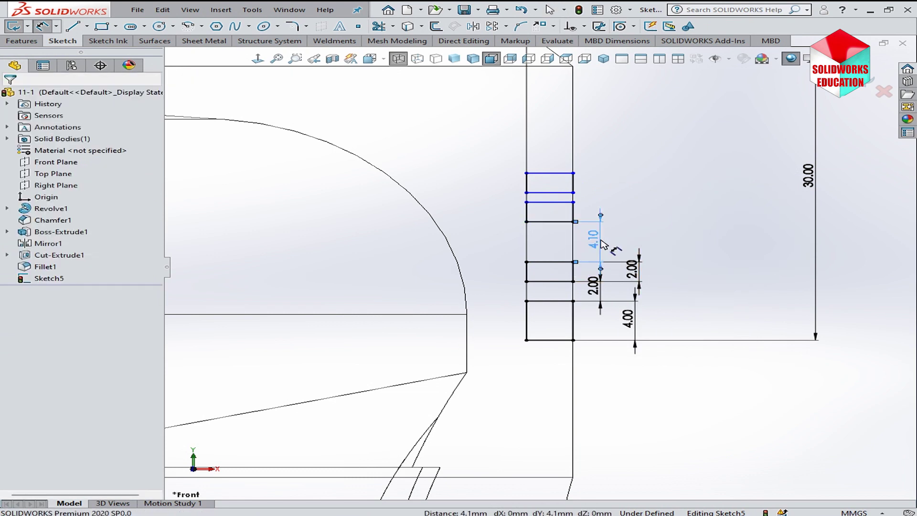
pyautogui.write('2')
pyautogui.press('Return')
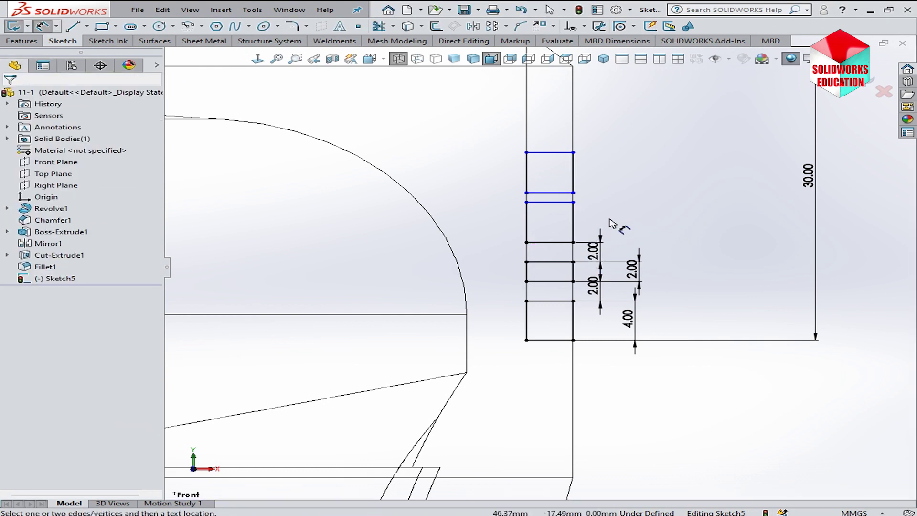
pyautogui.press('Escape')
# - Make two short vertical groove edges equal
pyautogui.click(573, 222)
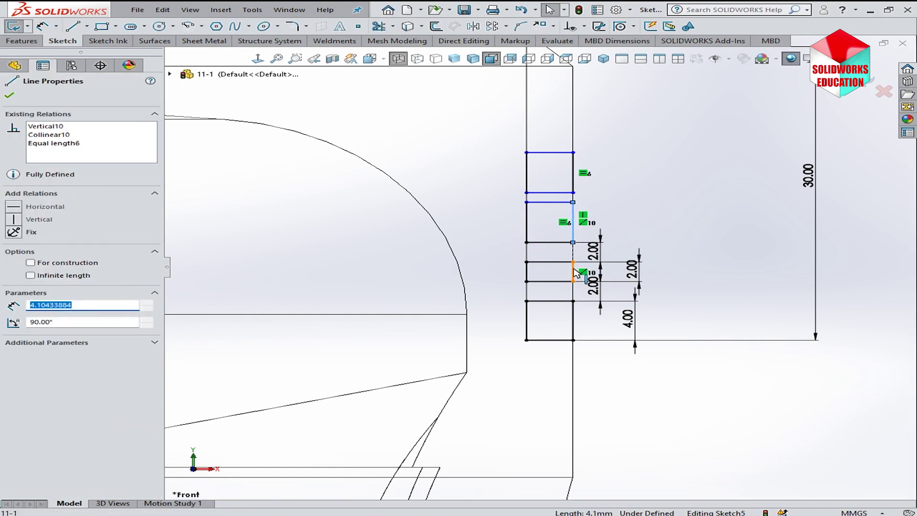
pyautogui.keyDown('ctrl'); pyautogui.click(573, 271); pyautogui.keyUp('ctrl')
pyautogui.click(720, 218)
pyautogui.press('Escape')
# - Set the remaining gap between grooves to 2.00
pyautogui.rightClick(604, 197)
pyautogui.click(726, 183)
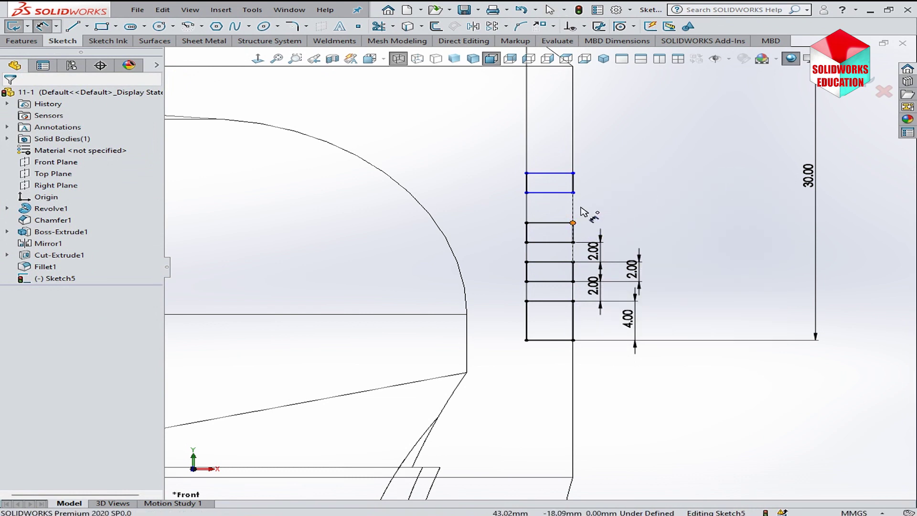
pyautogui.click(574, 193)
pyautogui.click(573, 222)
pyautogui.click(601, 210)
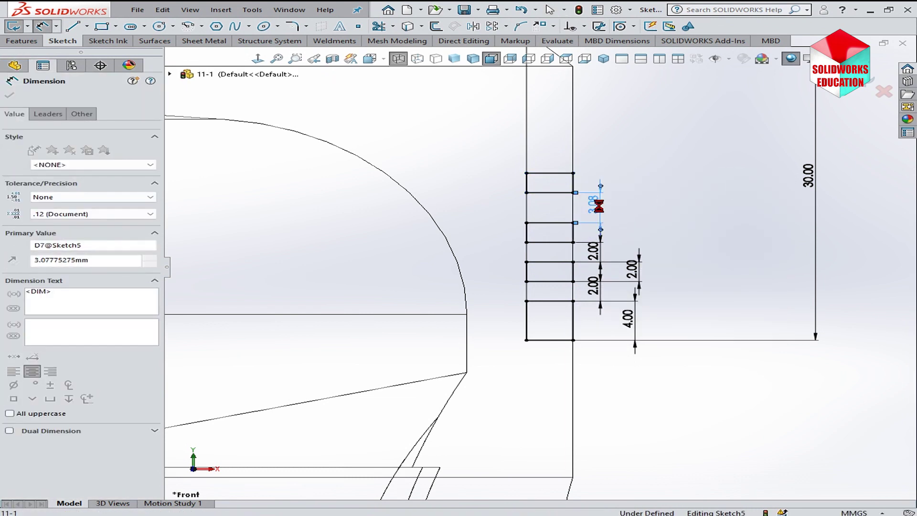
pyautogui.write('2')
pyautogui.press('Return')
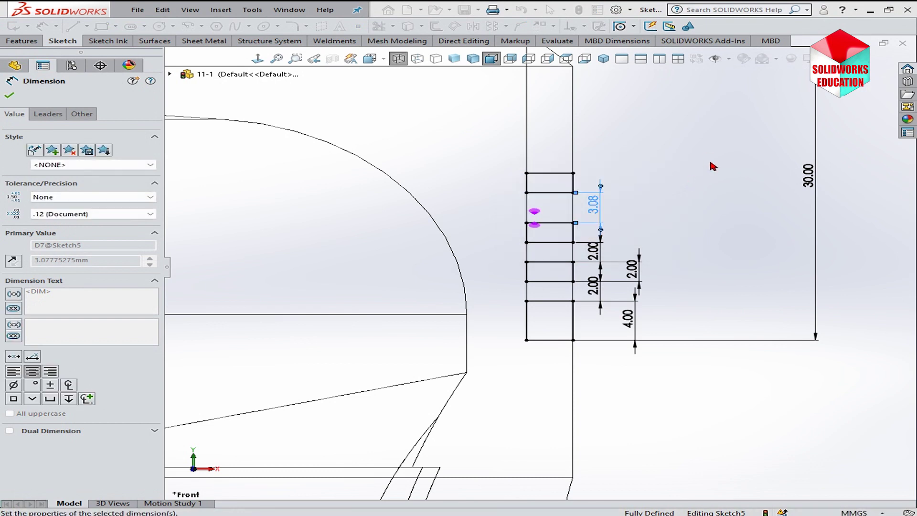
# - Measure from the piston's top edge to the top groove and exit the sketch
pyautogui.rightClick(713, 165)
pyautogui.click(722, 182)
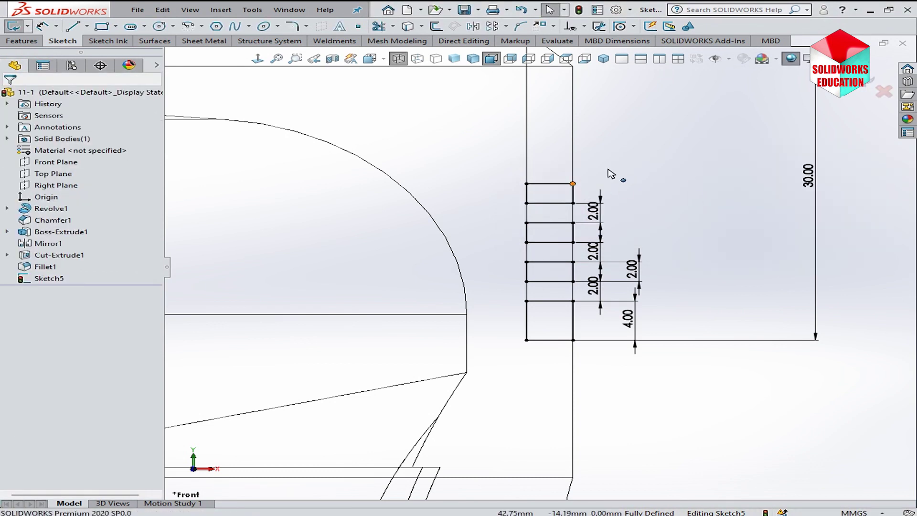
pyautogui.click(573, 183)
pyautogui.scroll(2, 573, 184)
pyautogui.keyDown('ctrl'); pyautogui.click(542, 114); pyautogui.keyUp('ctrl')
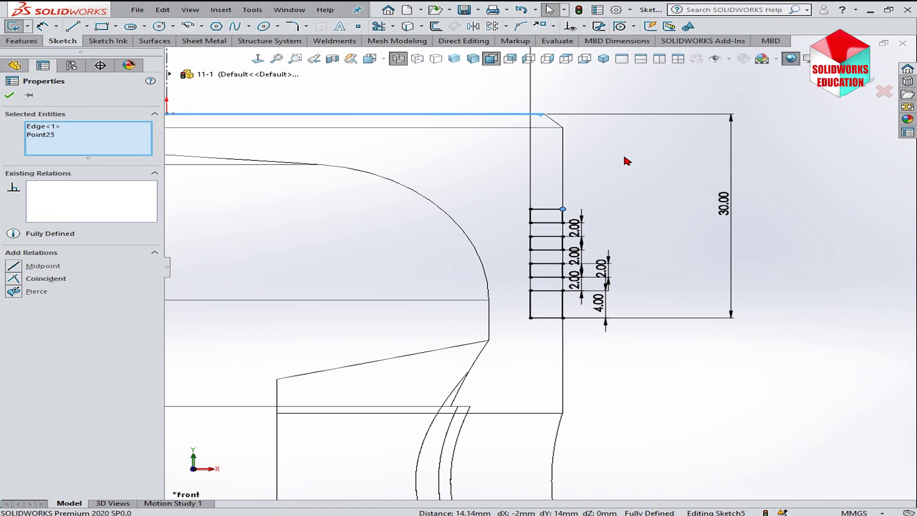
pyautogui.press('m')
pyautogui.press('Escape')
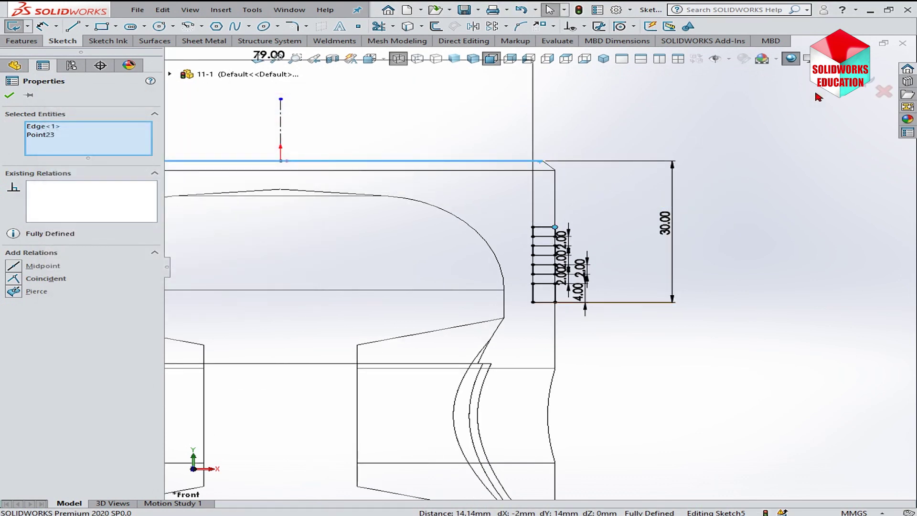
pyautogui.click(725, 198)
pyautogui.click(14, 27)
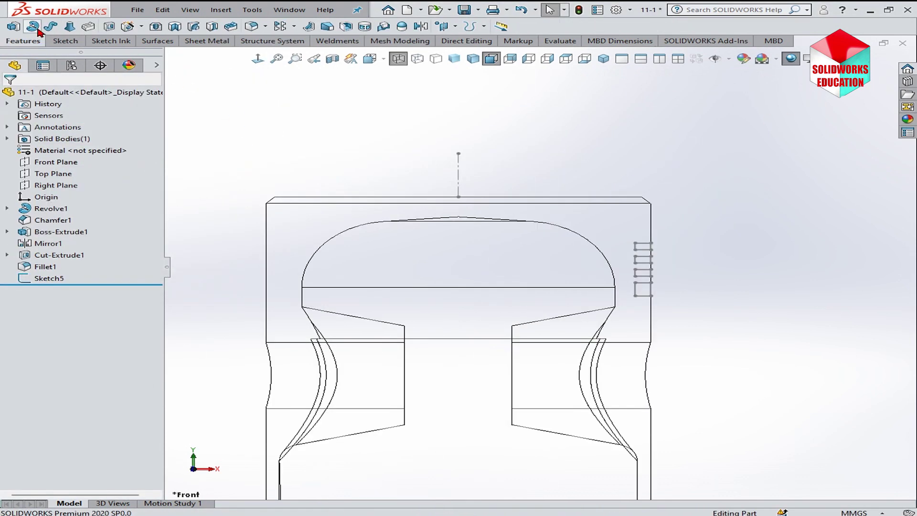
# - Revolve-cut the groove sketch 360° about the centerline
pyautogui.click(174, 27)
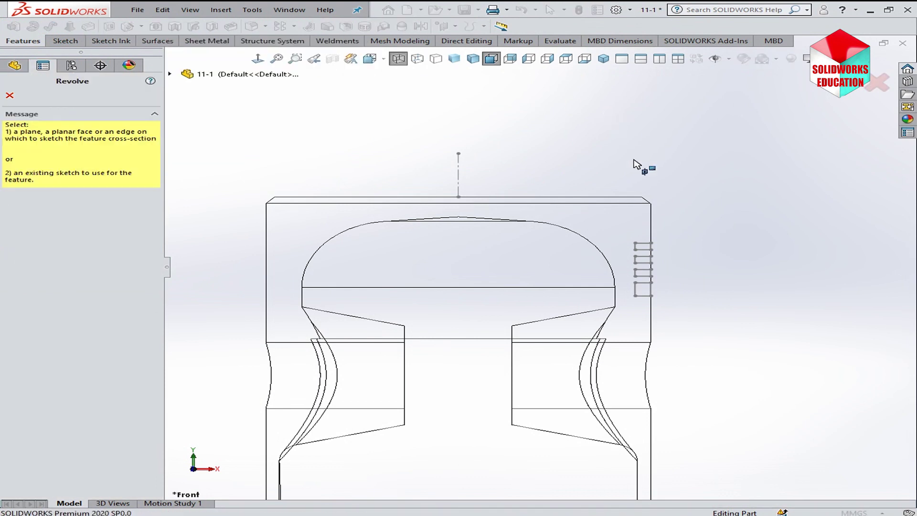
pyautogui.click(457, 179)
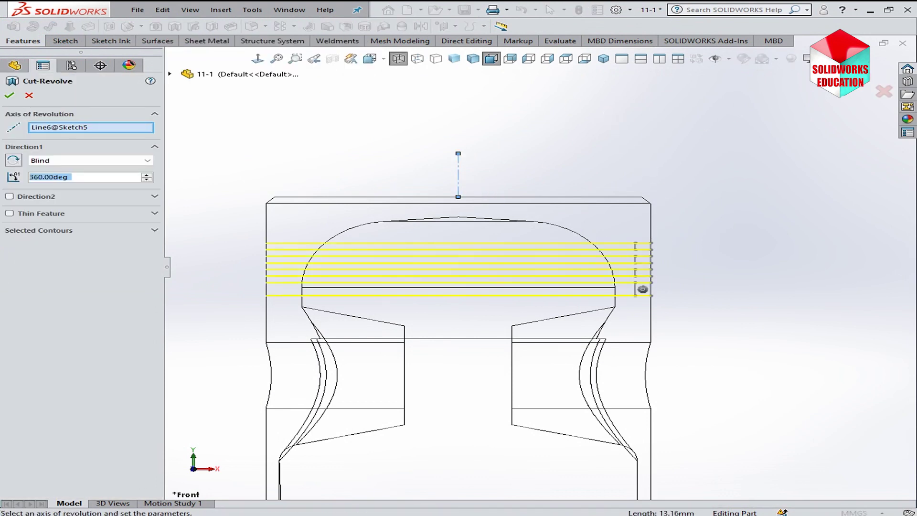
pyautogui.press('Return')
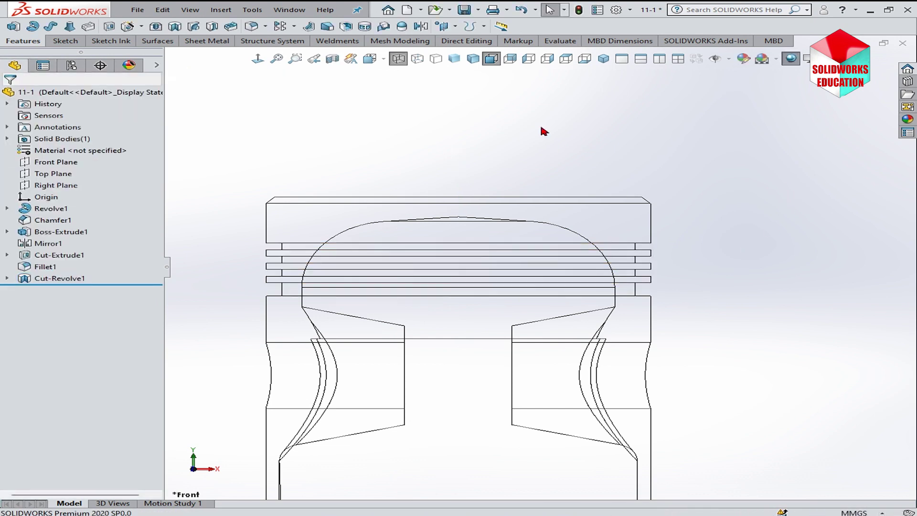
pyautogui.click(472, 58)
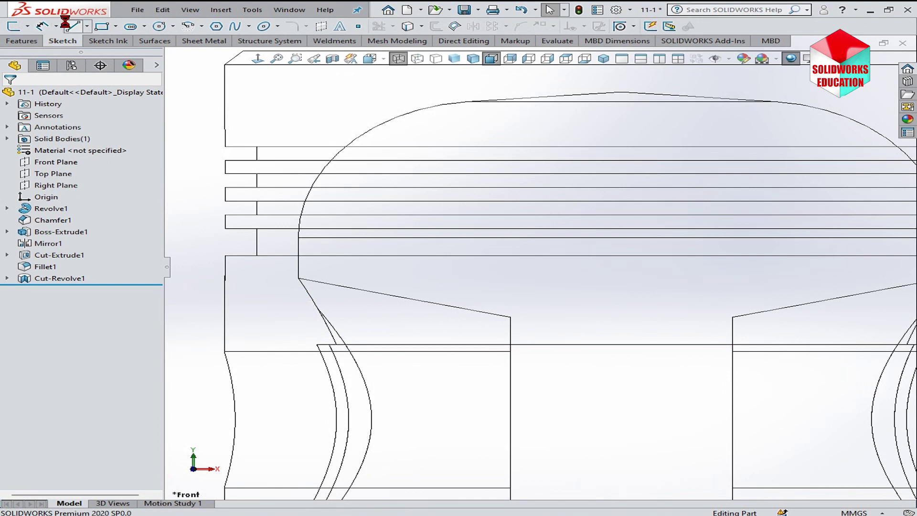
# - Start a line sketch on the Front Plane and draw a sloped line under the crown
pyautogui.press('f')
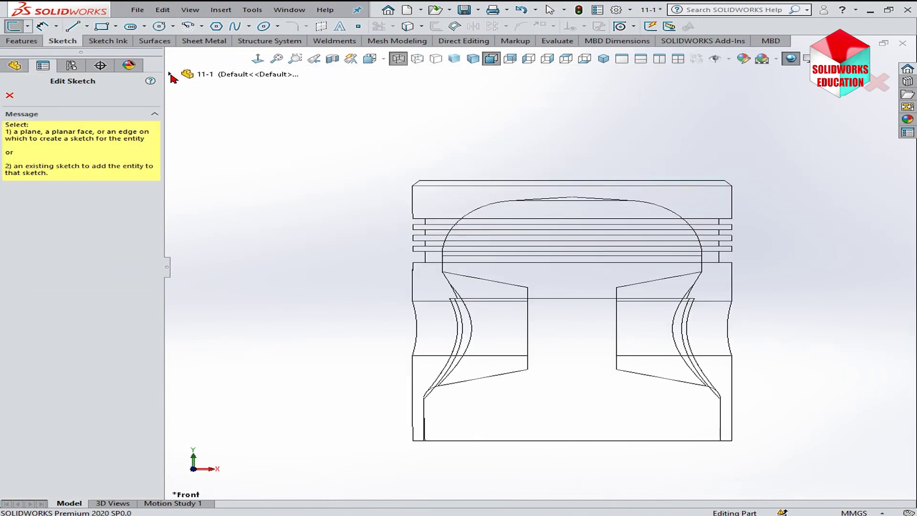
pyautogui.click(170, 74)
pyautogui.click(244, 152)
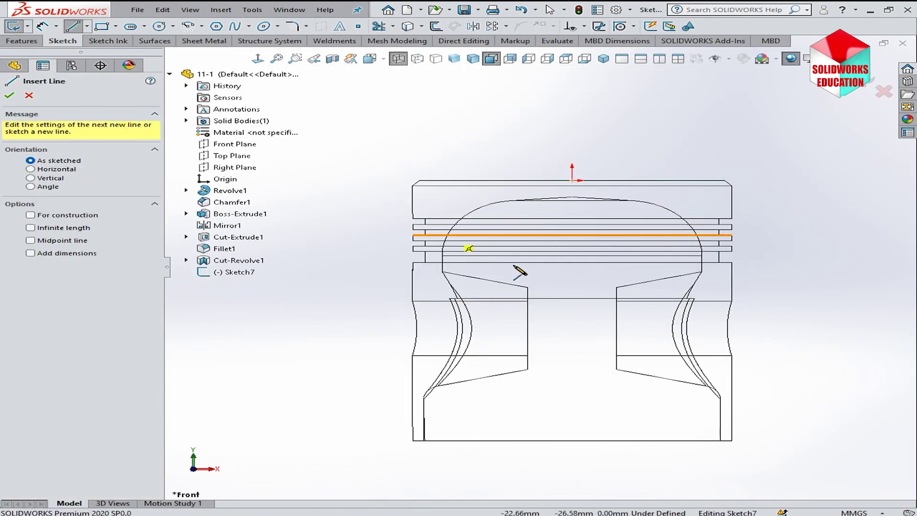
pyautogui.scroll(-3, 521, 267)
pyautogui.scroll(-2, 549, 286)
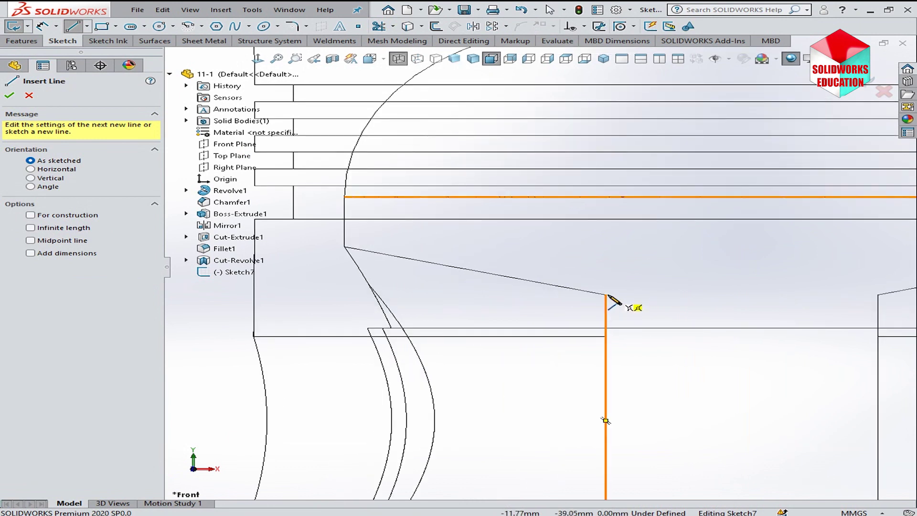
pyautogui.moveTo(606, 295); pyautogui.dragTo(345, 247)
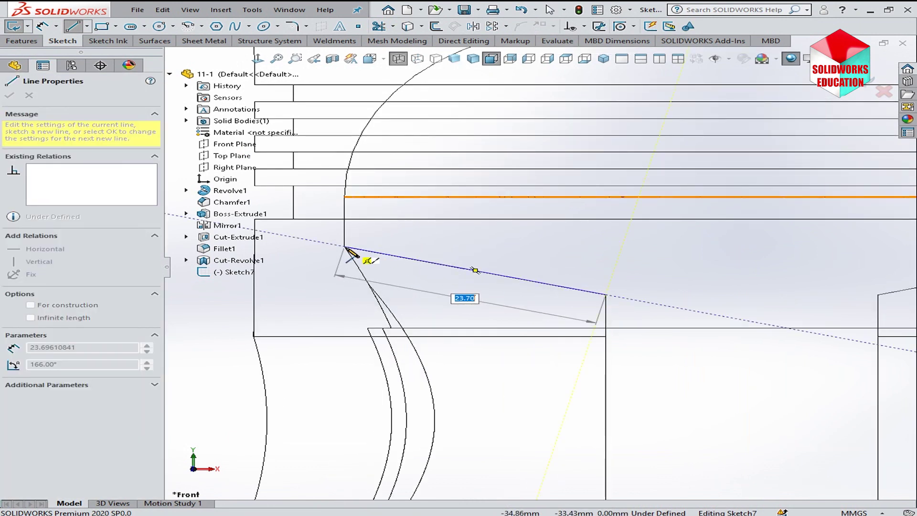
pyautogui.press('Escape')
pyautogui.rightClick(347, 249)
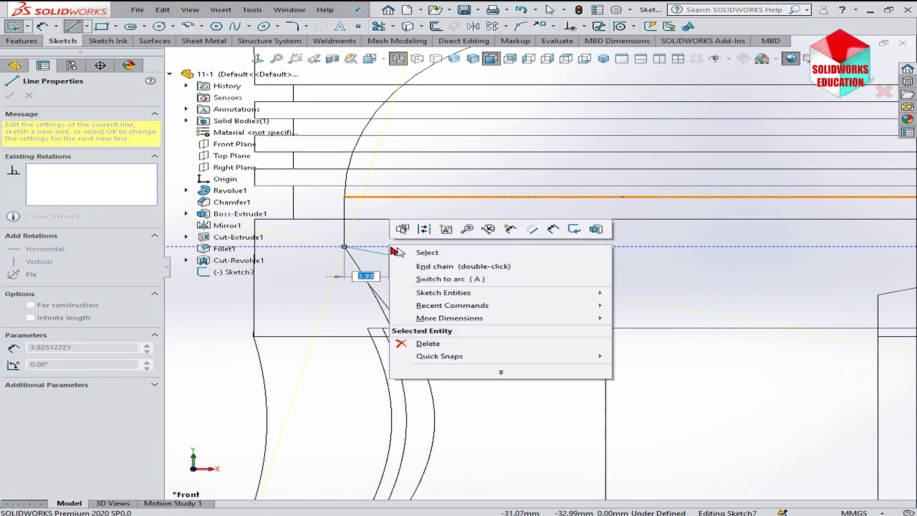
pyautogui.press('Escape')
pyautogui.press('Escape')
pyautogui.click(344, 247)
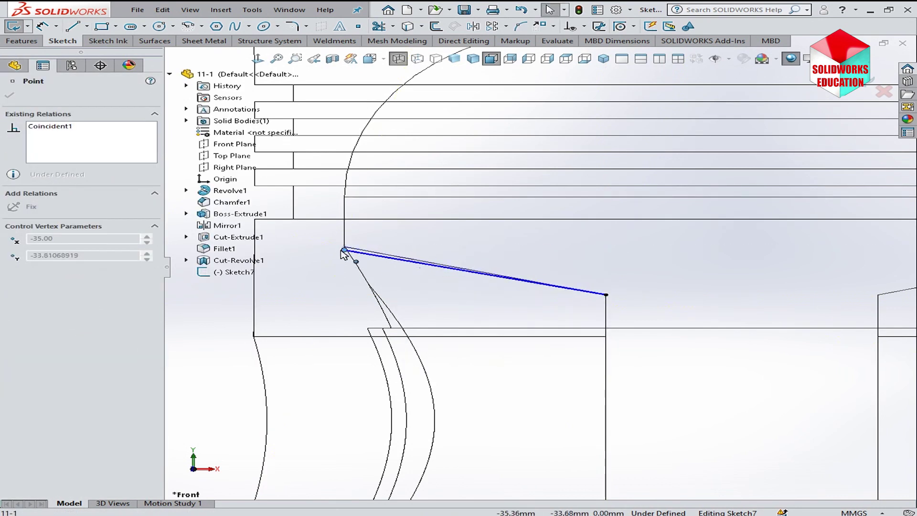
pyautogui.click(235, 328)
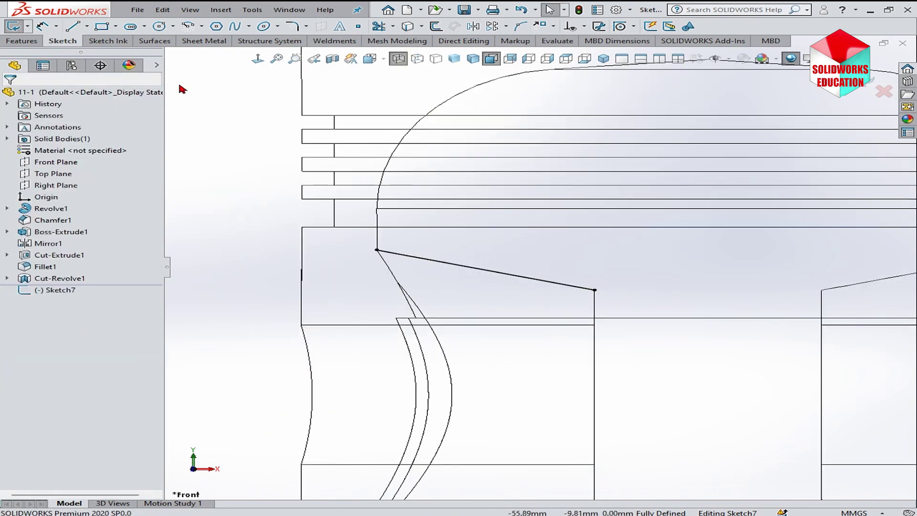
# - Convert the inner wall, dome arc and dome top edges into sketch lines
pyautogui.click(407, 26)
pyautogui.click(378, 241)
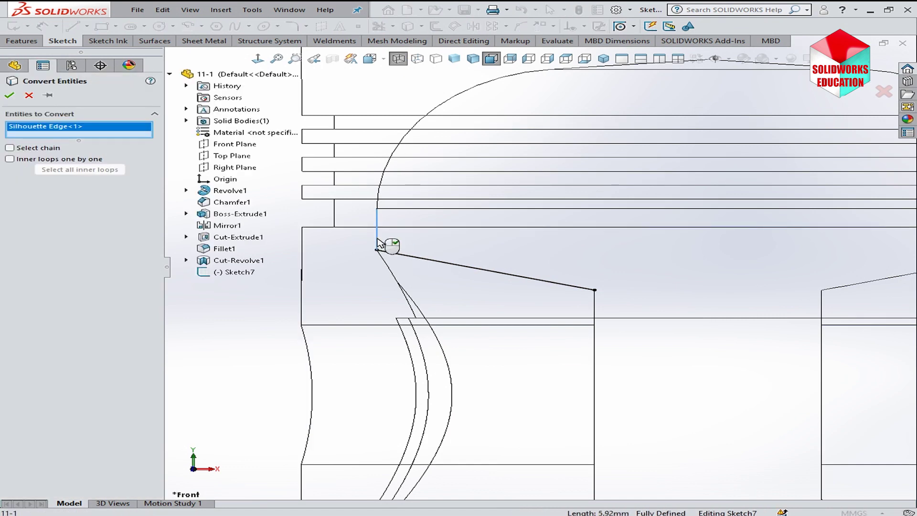
pyautogui.click(385, 198)
pyautogui.scroll(1, 597, 189)
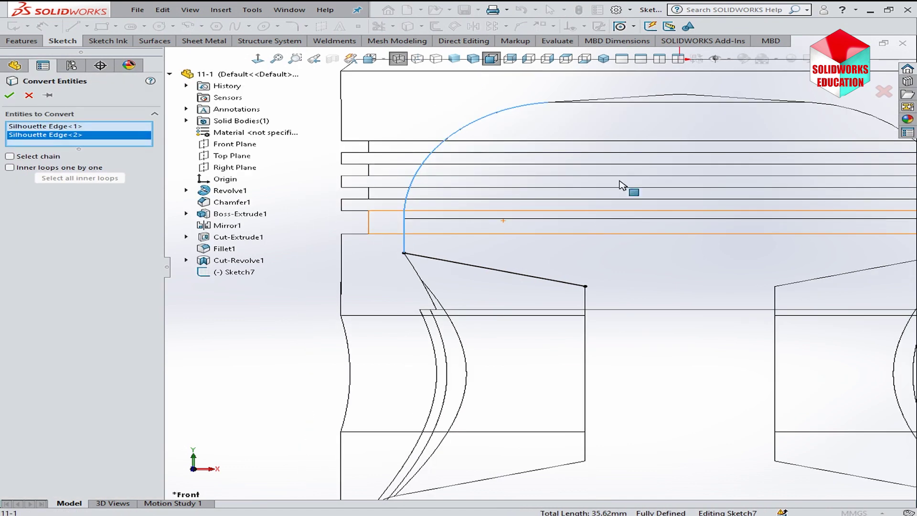
pyautogui.click(654, 97)
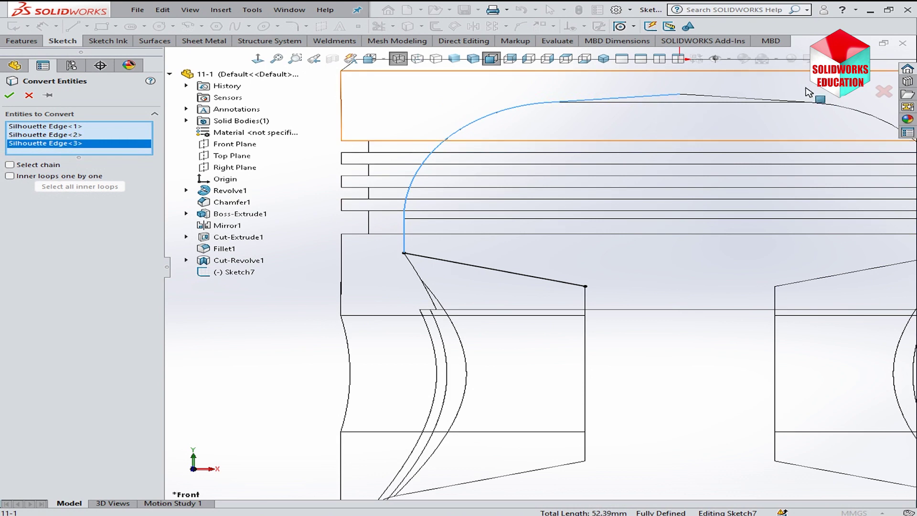
pyautogui.click(865, 86)
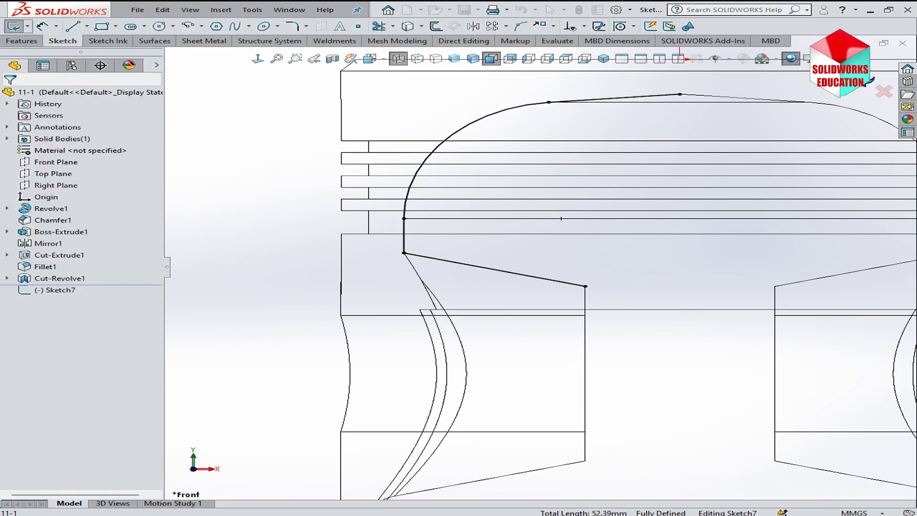
# - Draw a vertical line down from the crown's top point and dimension it 7 mm
pyautogui.click(71, 27)
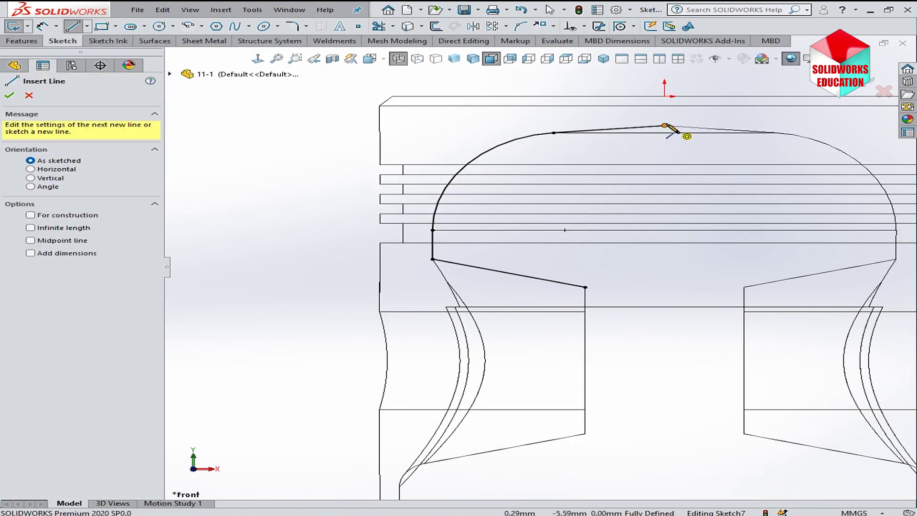
pyautogui.click(664, 126)
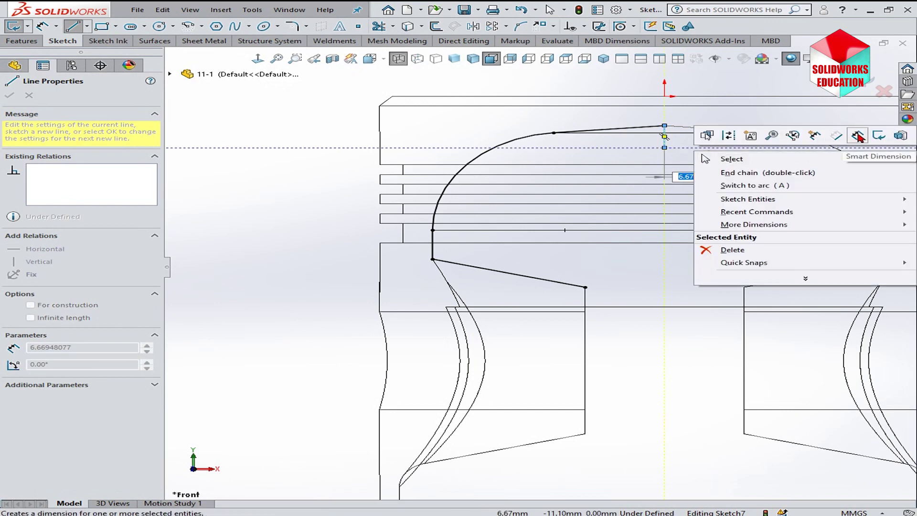
pyautogui.click(858, 135)
pyautogui.click(664, 139)
pyautogui.click(718, 142)
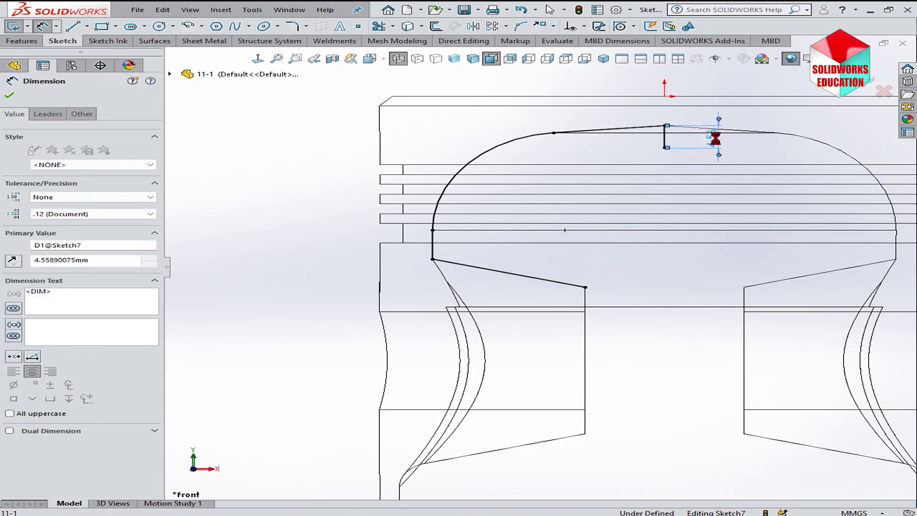
pyautogui.write('7')
pyautogui.press('Return')
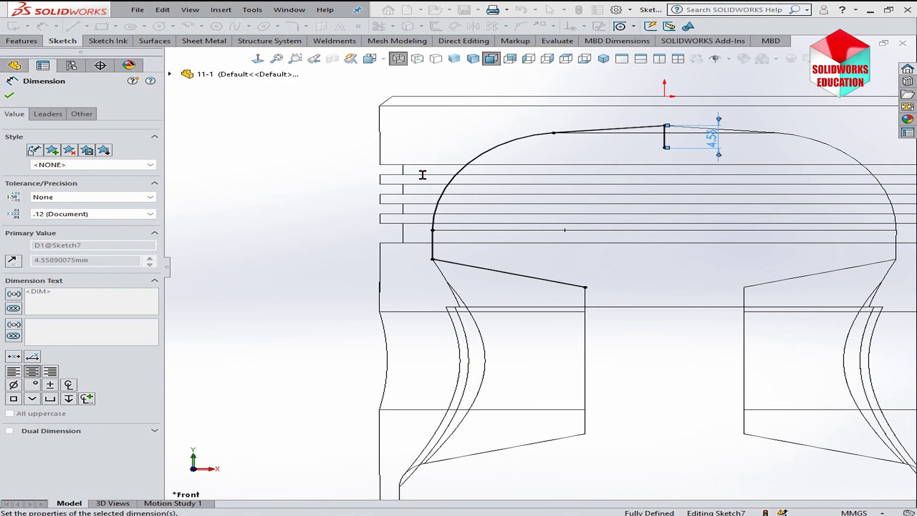
# - Add a tangent R15 arc from the line's end, with its end dimensioned 3 mm horizontally
pyautogui.rightClick(190, 138)
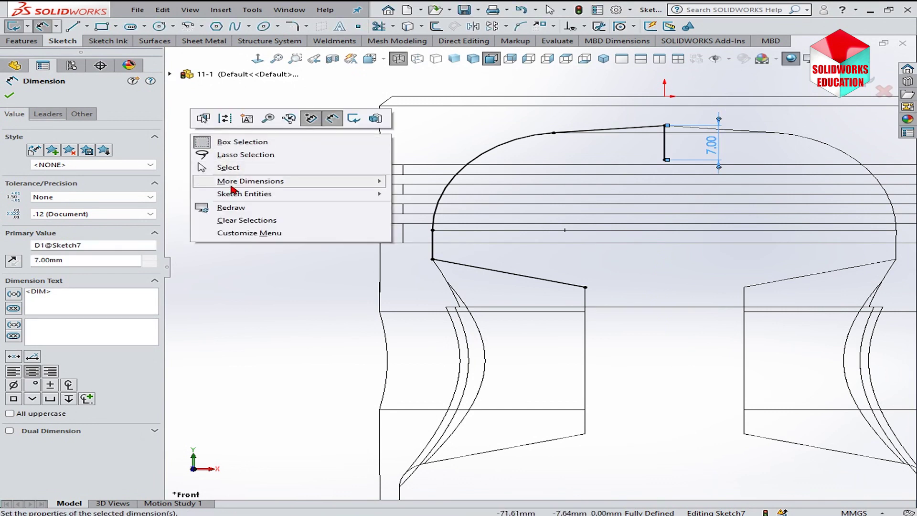
pyautogui.moveTo(244, 193)
pyautogui.click(406, 200)
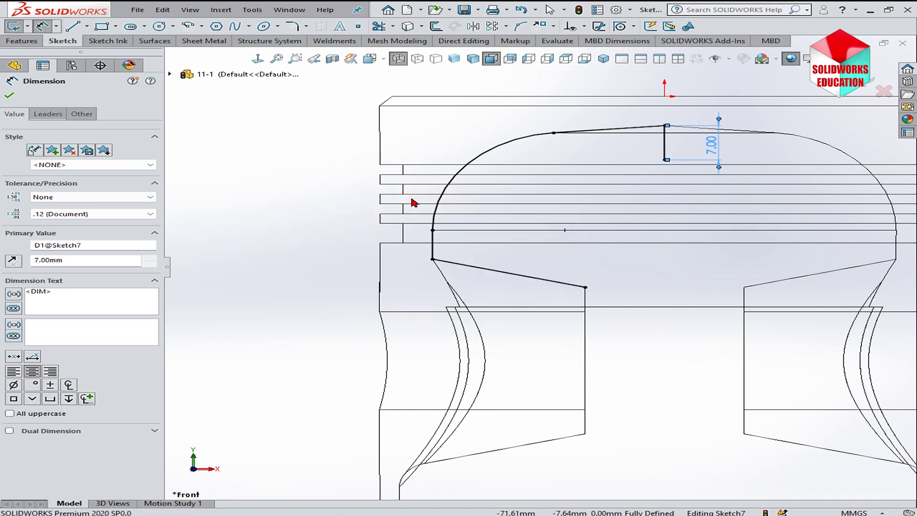
pyautogui.click(663, 161)
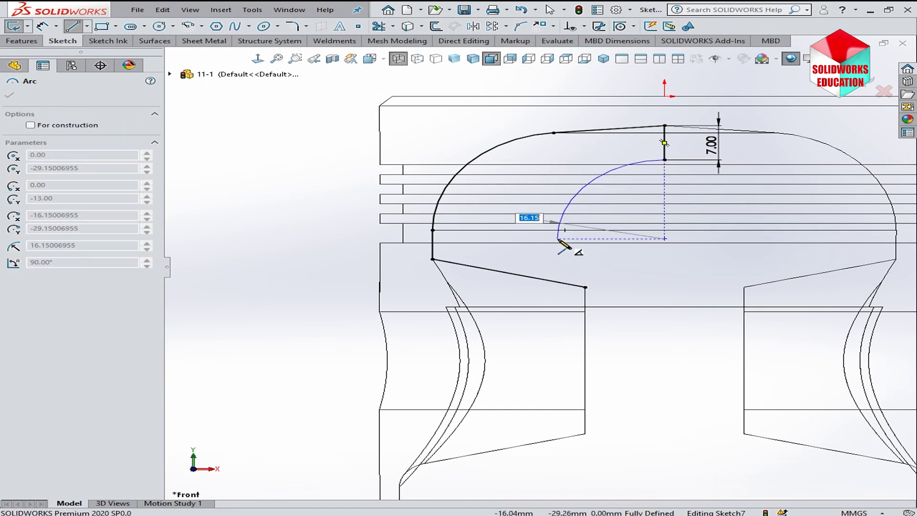
pyautogui.click(557, 238)
pyautogui.rightClick(591, 241)
pyautogui.click(609, 258)
pyautogui.click(615, 188)
pyautogui.click(619, 186)
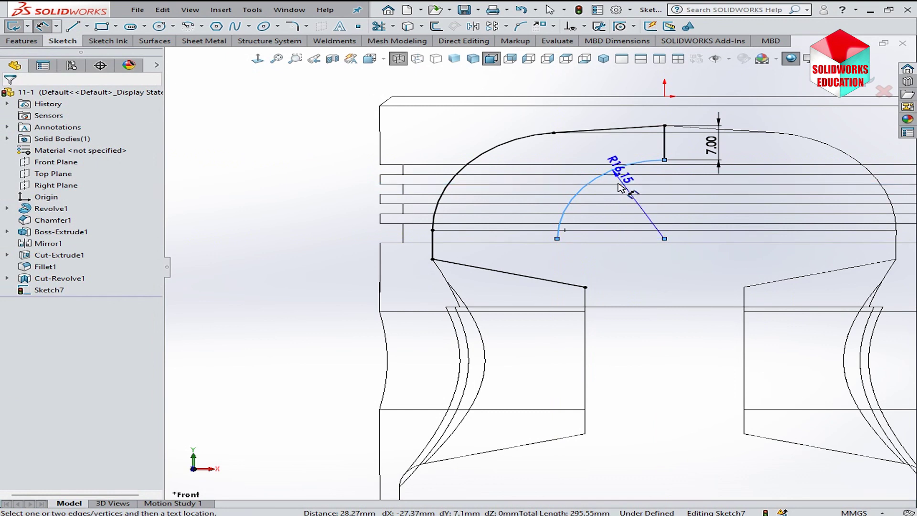
pyautogui.click(585, 150)
pyautogui.write('1')
pyautogui.press('Return')
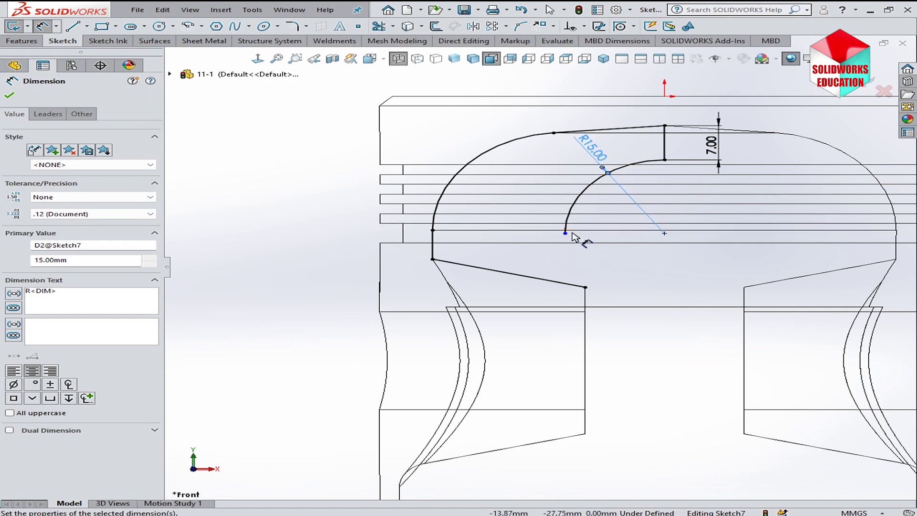
pyautogui.click(565, 233)
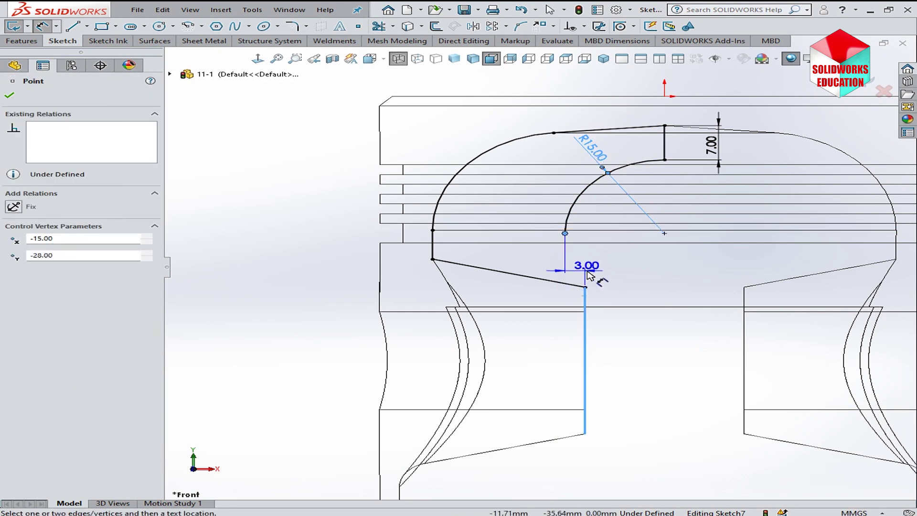
pyautogui.click(588, 275)
pyautogui.press('Escape')
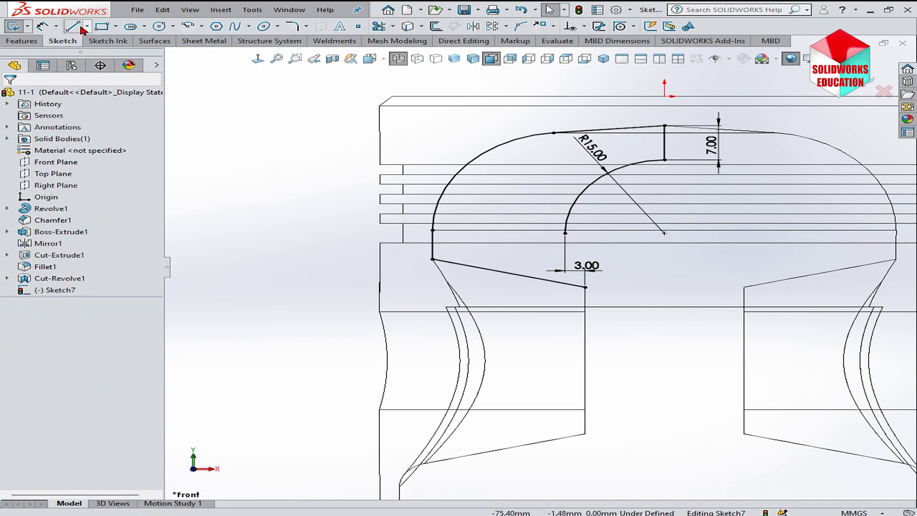
# - Draw a centre-point corner arc near the slanted line's right end
pyautogui.click(81, 29)
pyautogui.scroll(3, 587, 281)
pyautogui.scroll(2, 564, 291)
pyautogui.press('Escape')
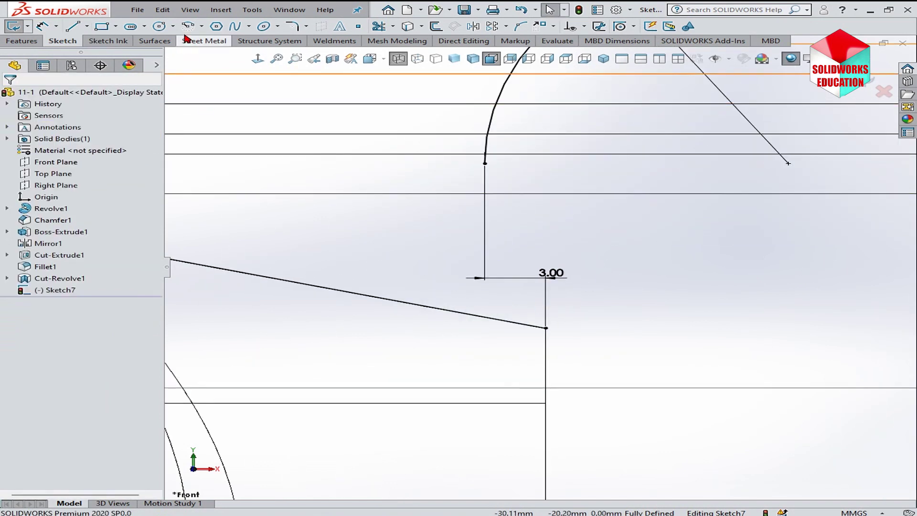
pyautogui.click(187, 26)
pyautogui.click(530, 247)
pyautogui.click(537, 307)
pyautogui.click(467, 273)
pyautogui.press('Escape')
# - Align the arc end vertically with the drop line, merge it onto the slanted line, and make them tangent
pyautogui.click(456, 270)
pyautogui.keyDown('ctrl'); pyautogui.click(484, 164); pyautogui.keyUp('ctrl')
pyautogui.click(548, 117)
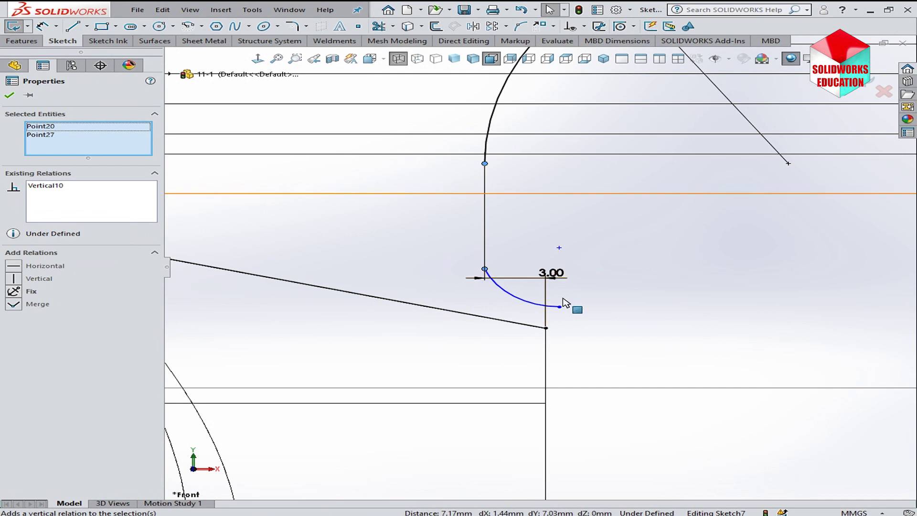
pyautogui.click(546, 329)
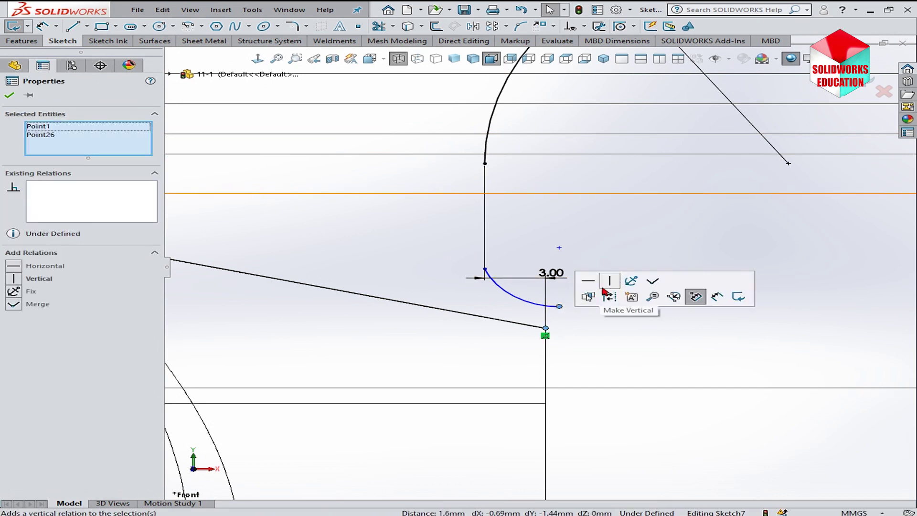
pyautogui.click(653, 281)
pyautogui.click(530, 308)
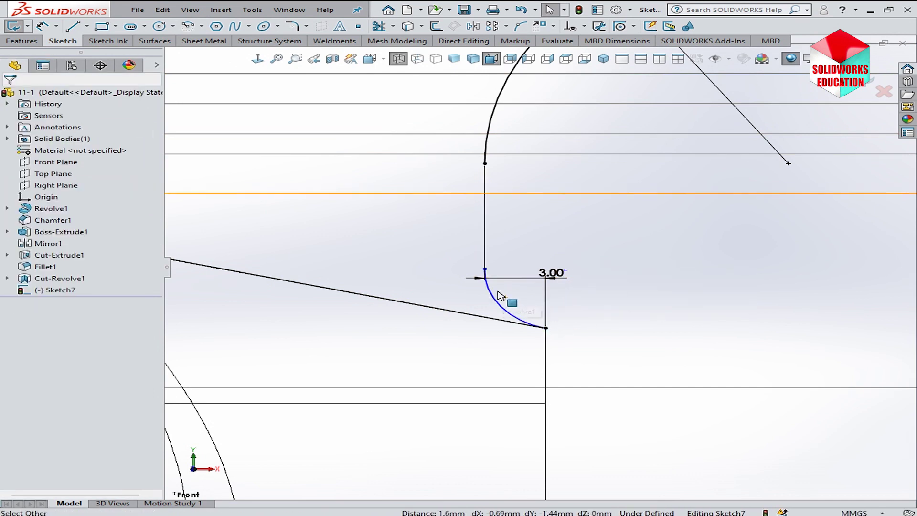
pyautogui.click(499, 305)
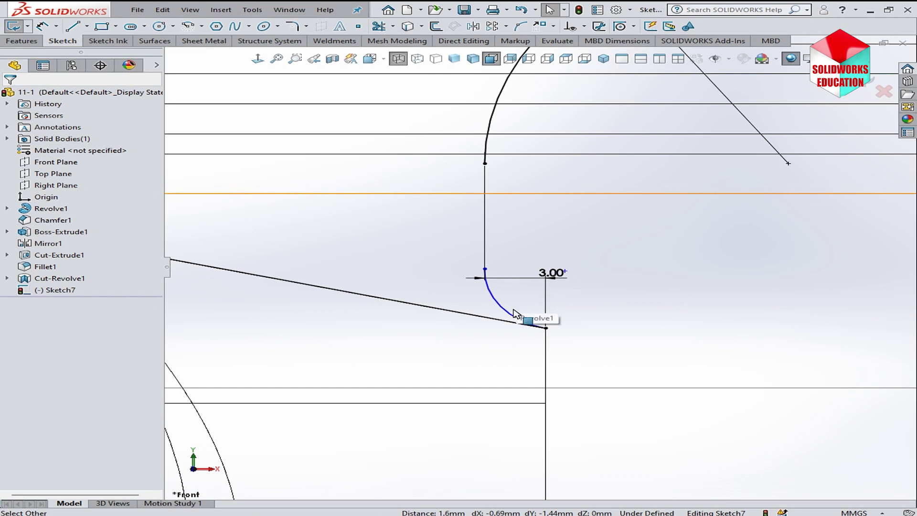
pyautogui.keyDown('ctrl'); pyautogui.click(535, 326); pyautogui.keyUp('ctrl')
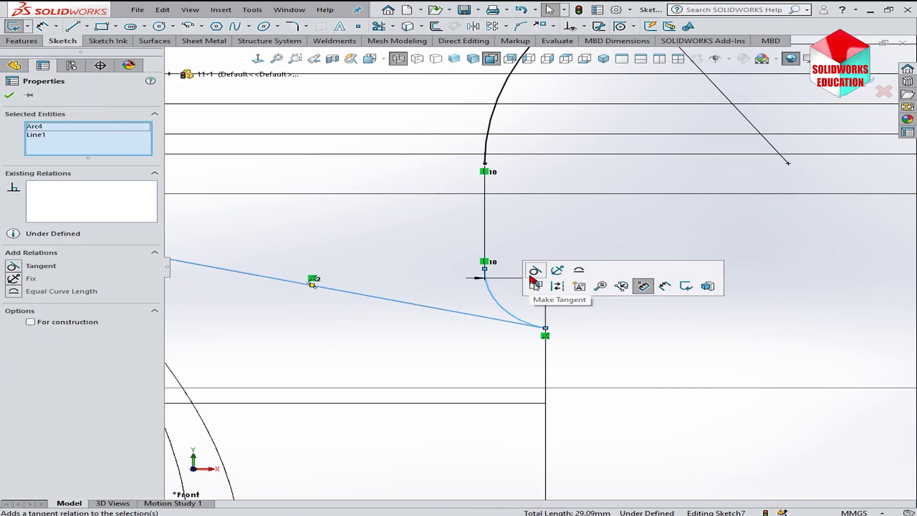
pyautogui.click(530, 277)
# - Draw a vertical line from the drop's end to the corner arc, tangent to it
pyautogui.press('l')
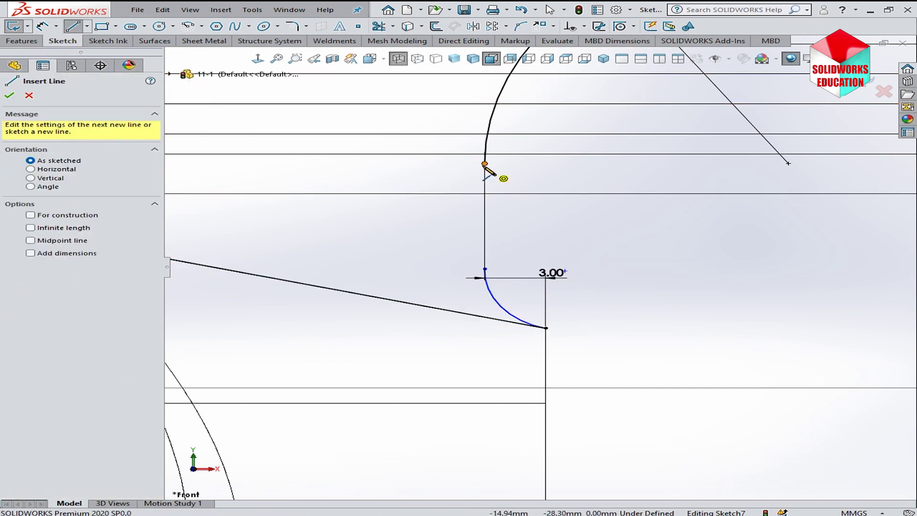
pyautogui.click(485, 163)
pyautogui.click(485, 269)
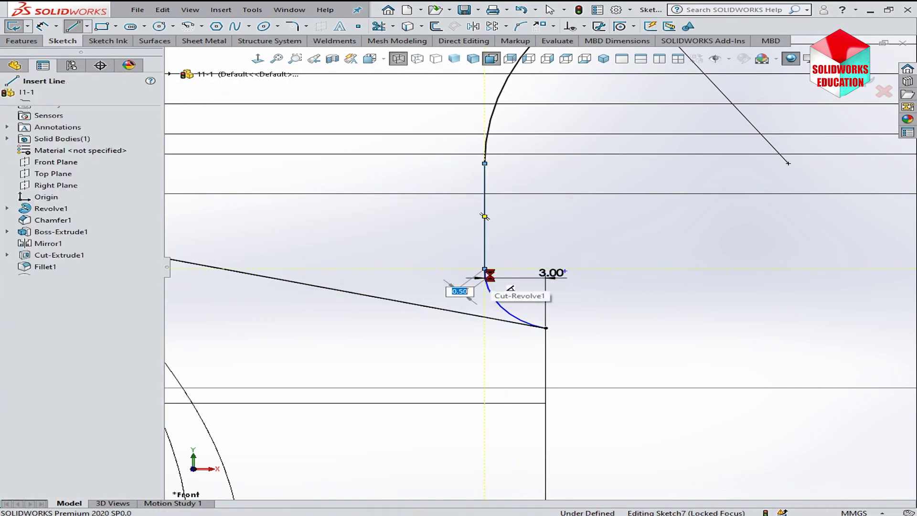
pyautogui.click(485, 269)
pyautogui.moveTo(485, 269); pyautogui.dragTo(485, 218)
pyautogui.click(473, 239)
pyautogui.keyDown('ctrl'); pyautogui.click(485, 200); pyautogui.keyUp('ctrl')
pyautogui.click(525, 149)
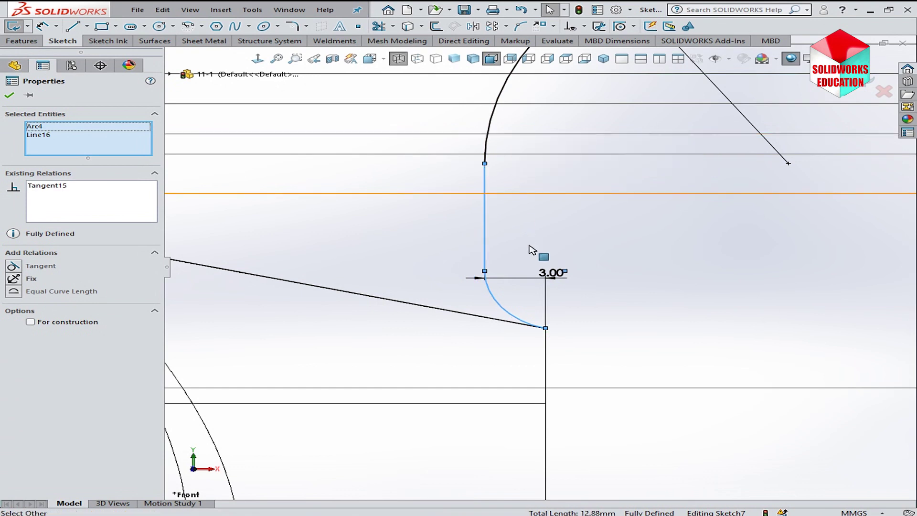
pyautogui.click(454, 271)
pyautogui.scroll(-3, 454, 271)
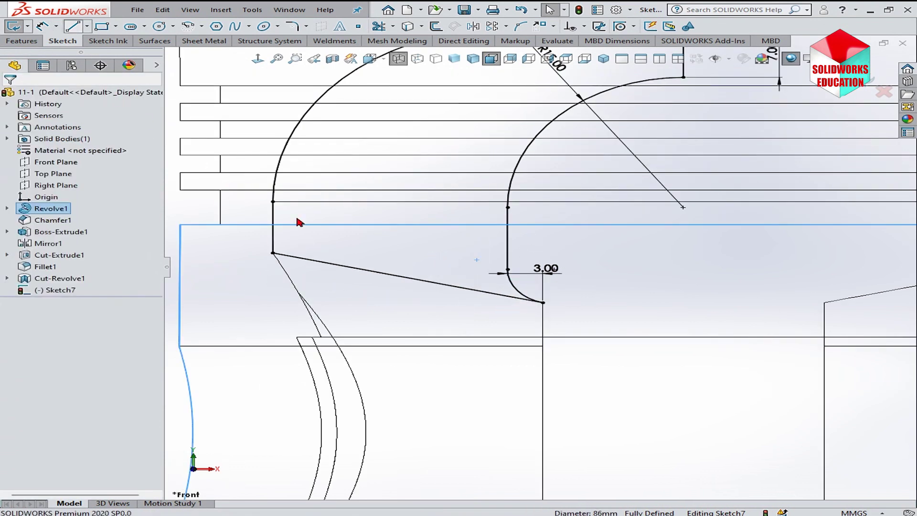
# - Close the profile with a left vertical edge and a horizontal bottom line
pyautogui.press('l')
pyautogui.click(272, 252)
pyautogui.click(273, 306)
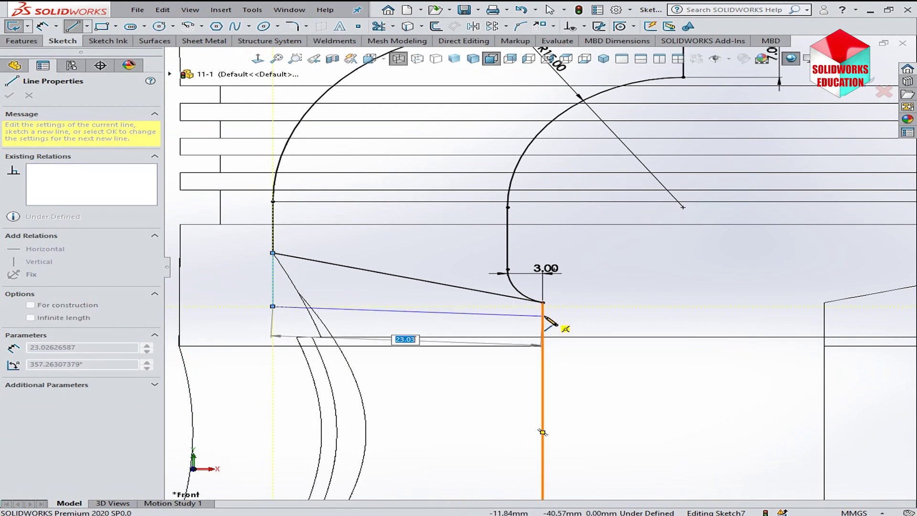
pyautogui.click(542, 345)
pyautogui.press('Escape')
pyautogui.press('Escape')
pyautogui.click(491, 292)
pyautogui.press('Escape')
pyautogui.click(508, 341)
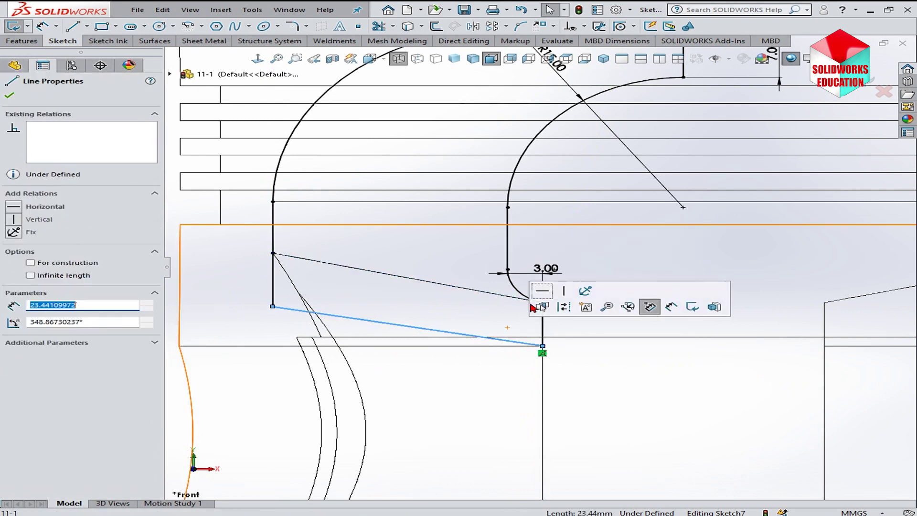
pyautogui.click(538, 295)
pyautogui.press('Escape')
pyautogui.scroll(-4, 539, 301)
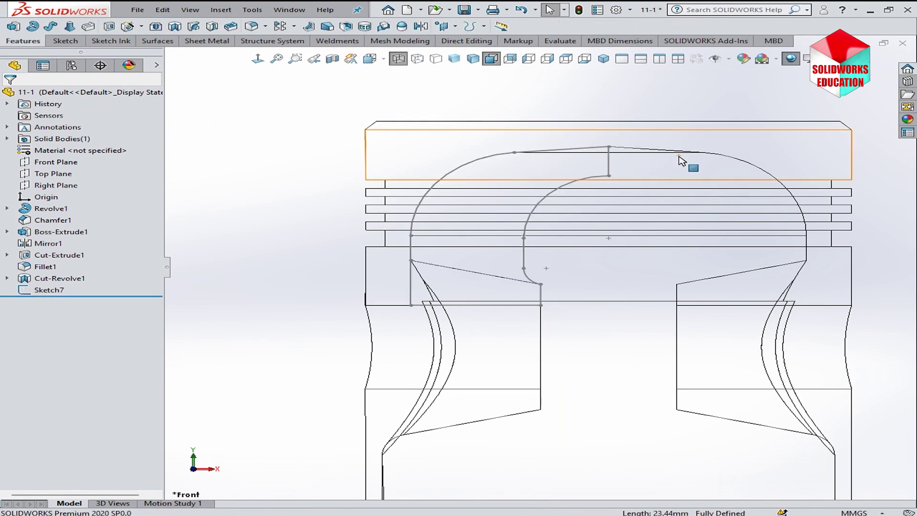
# - Extrude both Sketch7 regions 6 mm as a boss
pyautogui.click(84, 290)
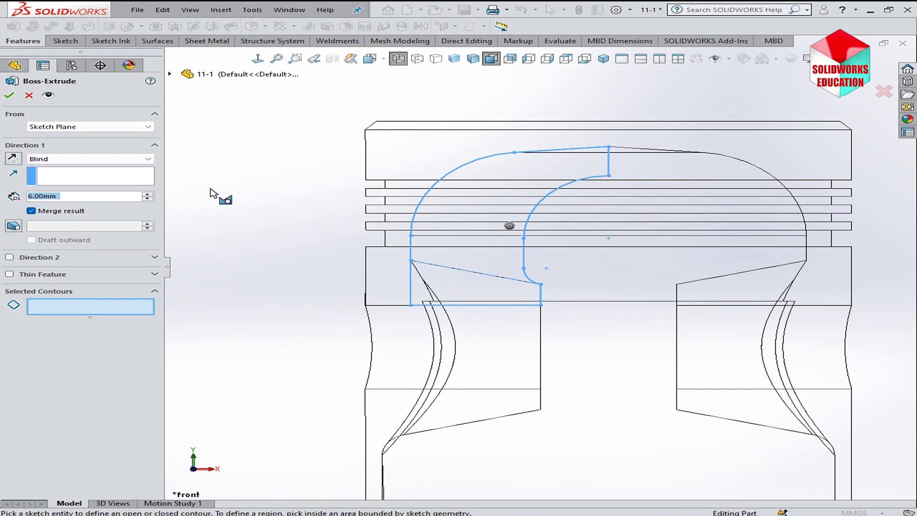
pyautogui.click(486, 264)
pyautogui.scroll(-1, 486, 264)
pyautogui.click(492, 276)
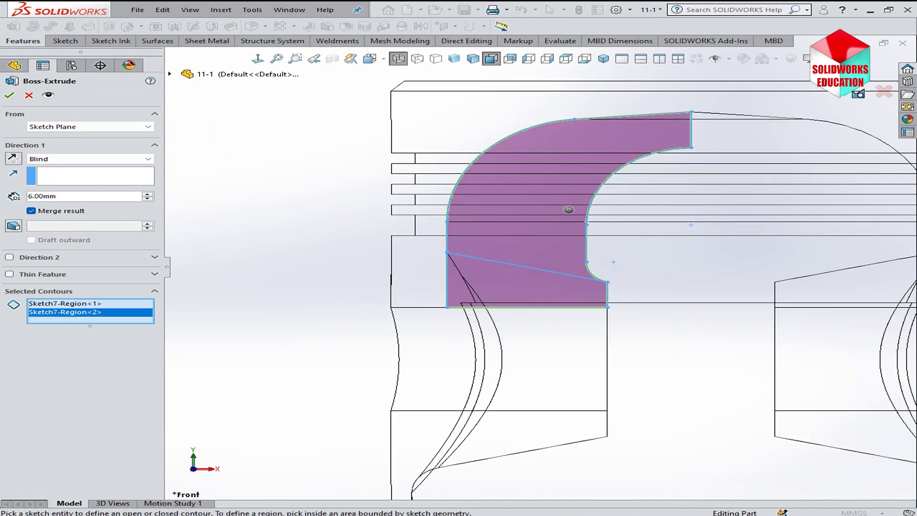
pyautogui.press('Return')
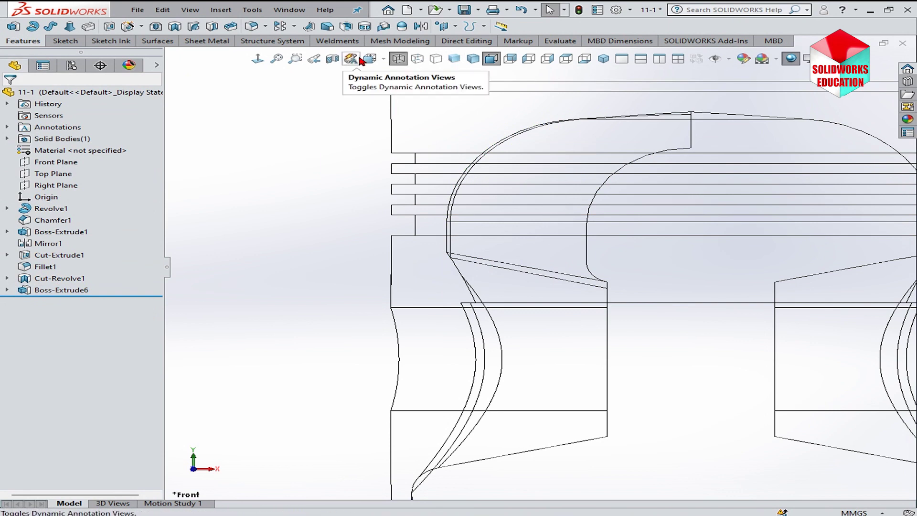
# - Show the piston shaded with edges in section view, orbited to an angled view
pyautogui.click(472, 58)
pyautogui.click(332, 58)
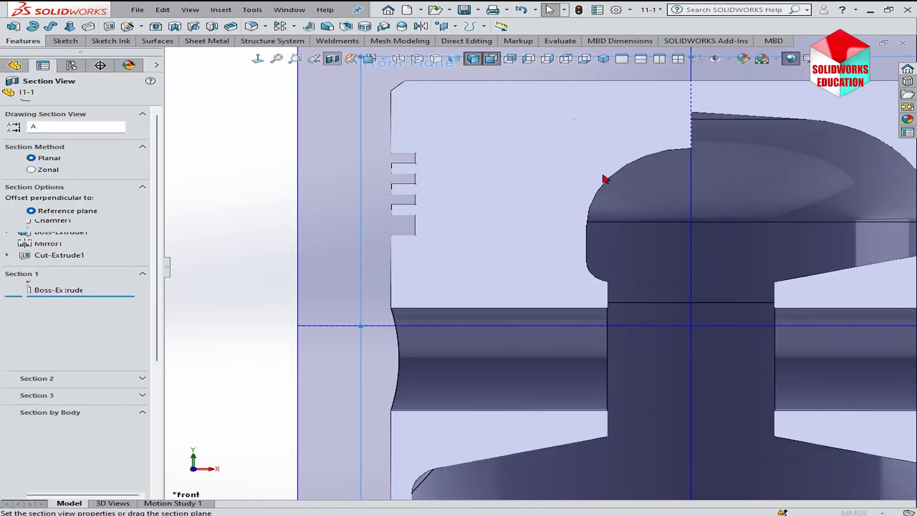
pyautogui.click(883, 93)
pyautogui.press('f')
pyautogui.moveTo(549, 262); pyautogui.dragTo(565, 230, button='middle')
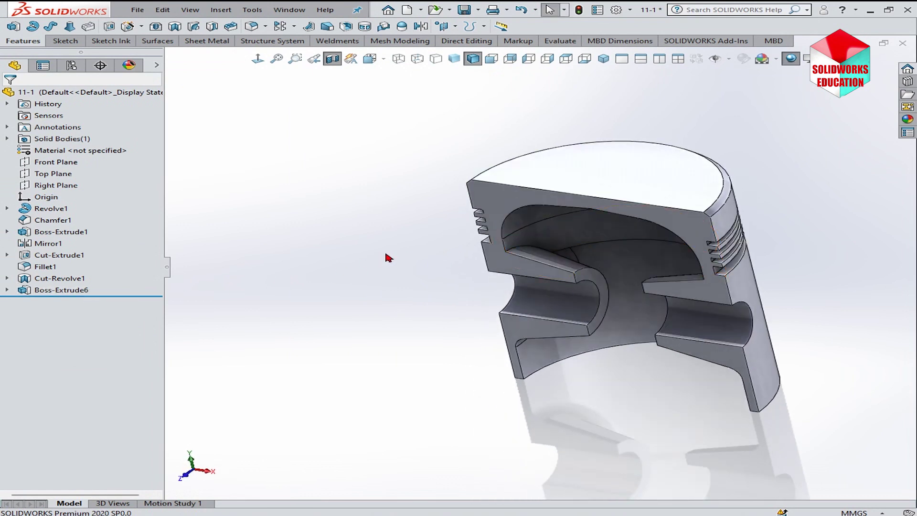
pyautogui.moveTo(388, 258); pyautogui.dragTo(351, 283, button='middle')
# - Change Boss-Extrude6 to extrude symmetrically about its sketch plane
pyautogui.click(75, 290)
pyautogui.click(78, 259)
pyautogui.click(124, 159)
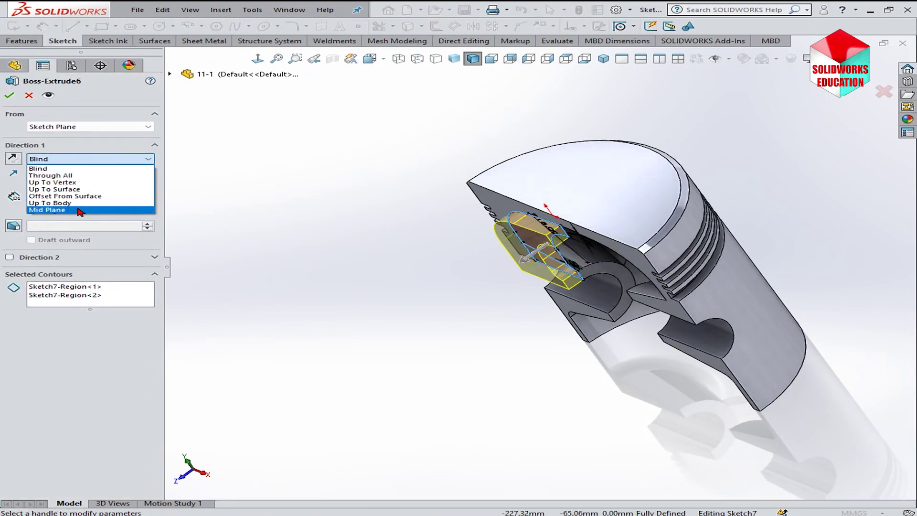
pyautogui.click(79, 211)
pyautogui.press('Return')
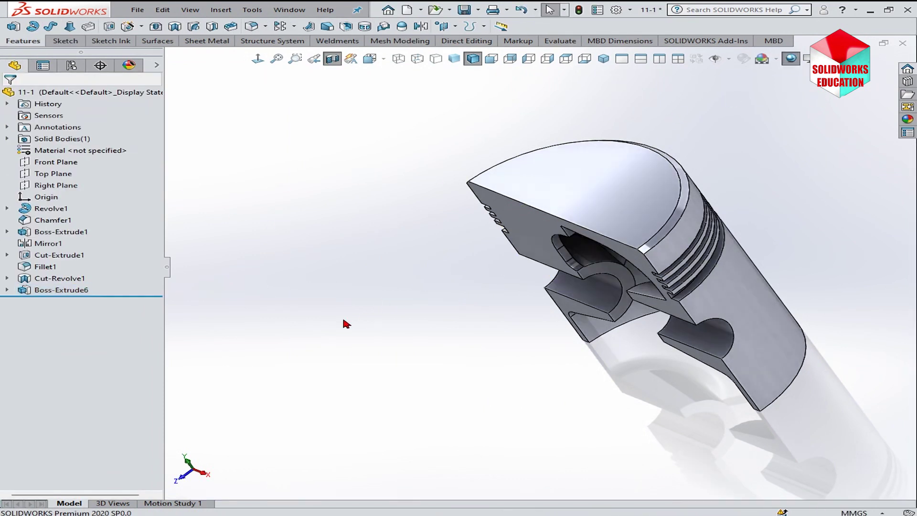
# - Mirror Boss-Extrude6 across the Right Plane
pyautogui.hotkey('ctrl', '7')
pyautogui.click(72, 290)
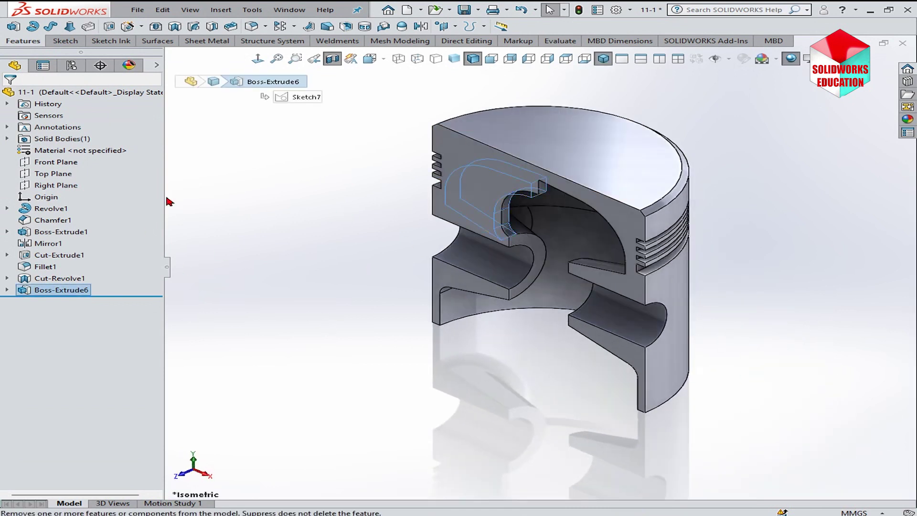
pyautogui.keyDown('ctrl'); pyautogui.click(56, 185); pyautogui.keyUp('ctrl')
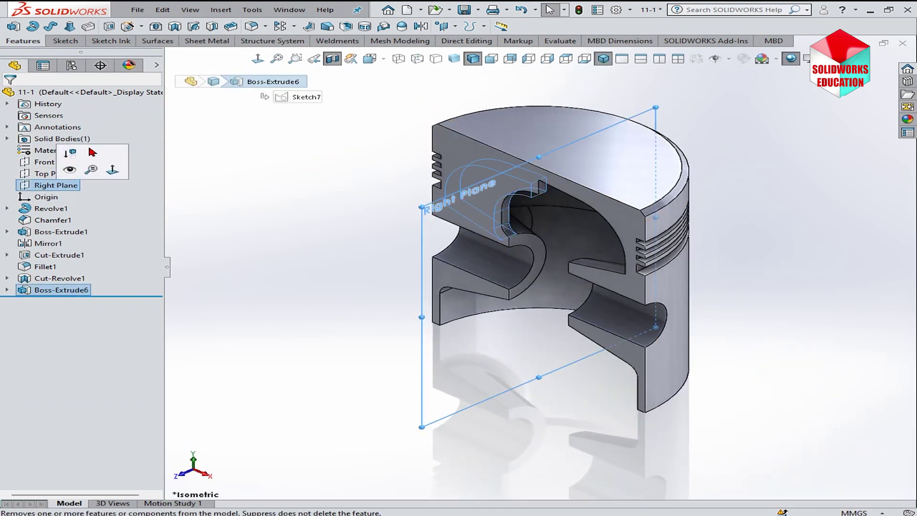
pyautogui.click(293, 27)
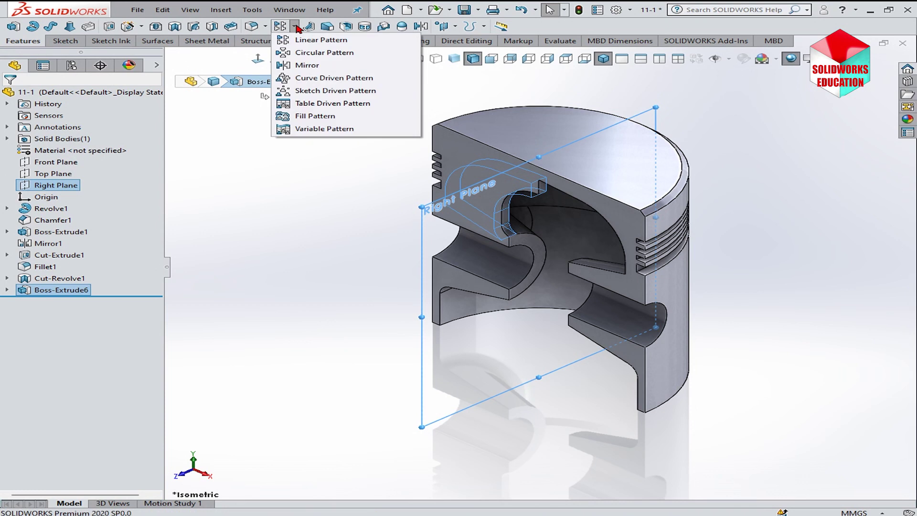
pyautogui.click(304, 63)
pyautogui.click(865, 90)
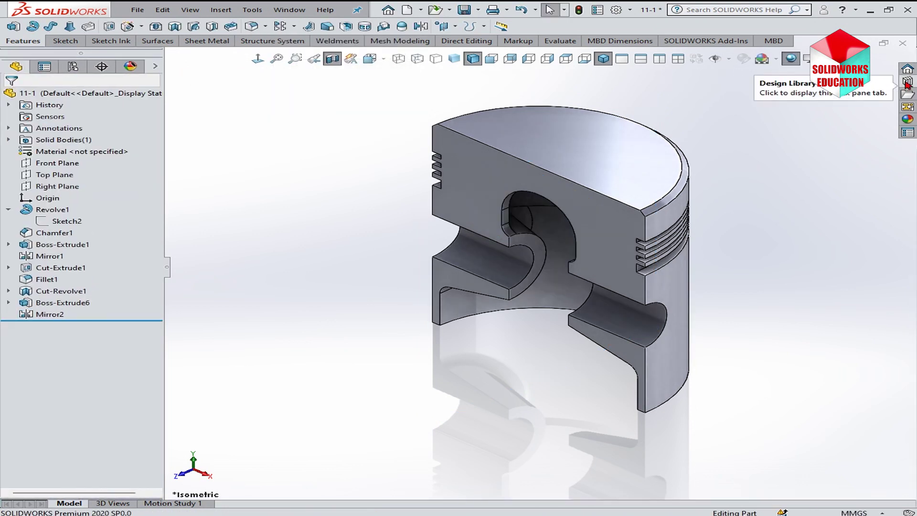
# - Place a 'bore circlip - heavy duty' Design Library feature on the pin bore edge
pyautogui.click(907, 82)
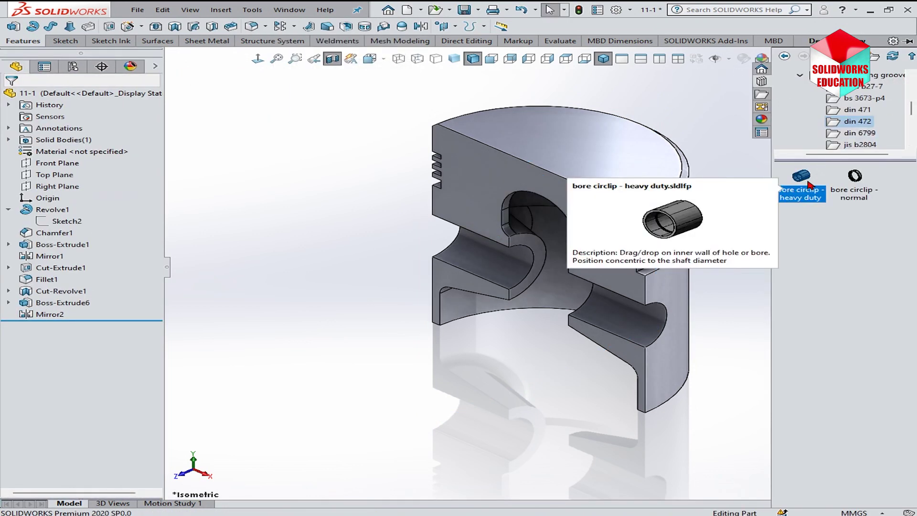
pyautogui.moveTo(808, 183); pyautogui.dragTo(641, 327)
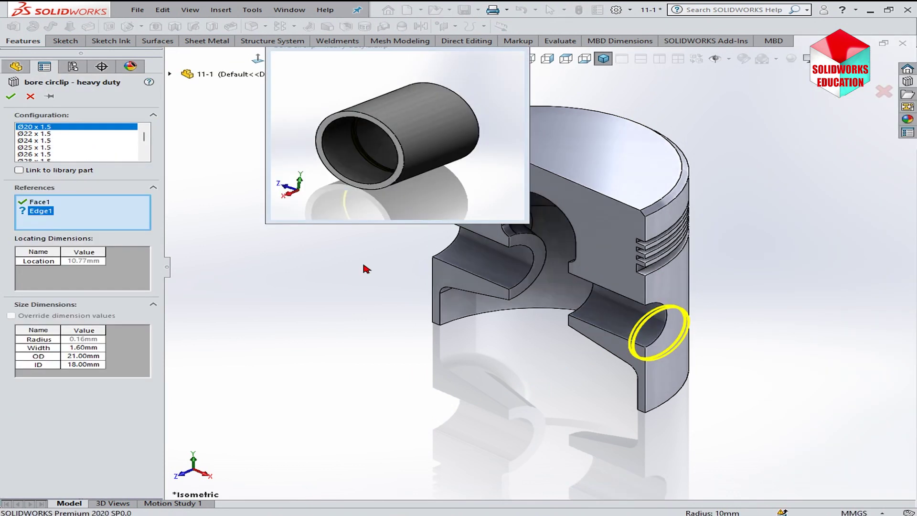
pyautogui.click(591, 308)
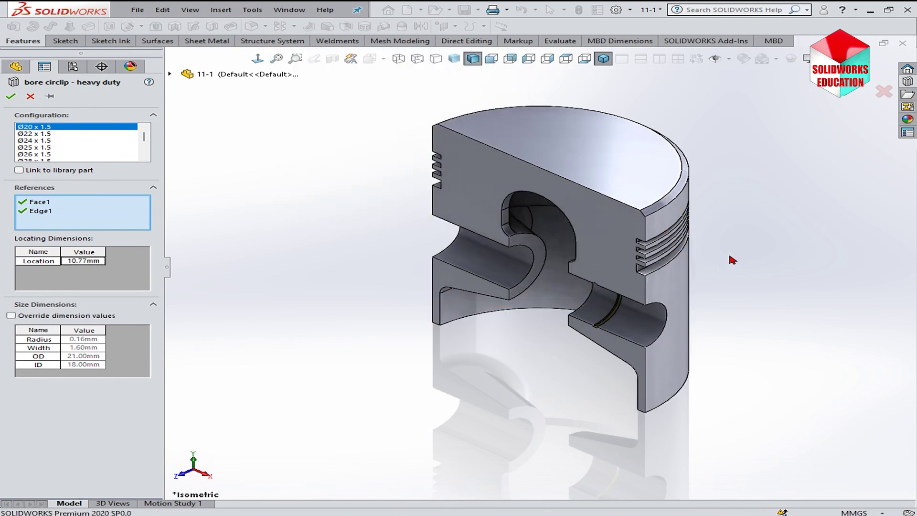
pyautogui.press('Return')
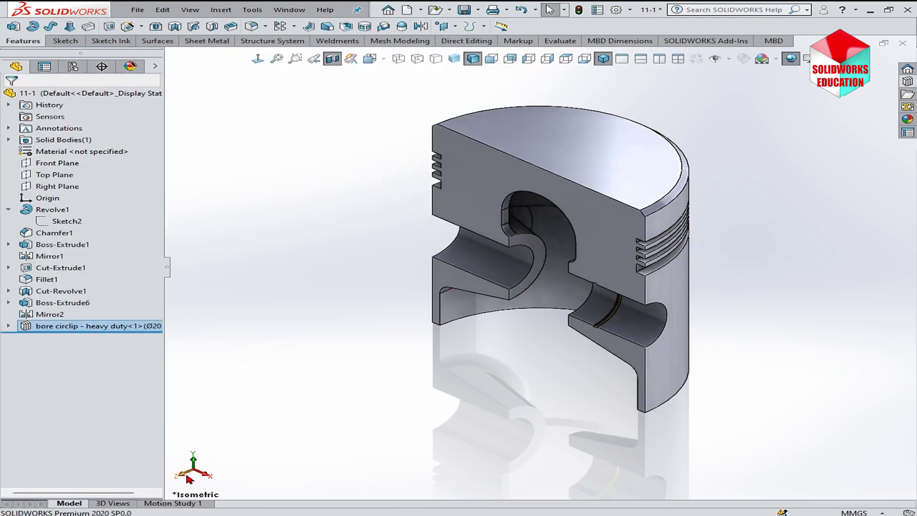
pyautogui.hotkey('ctrl', '1')
# - Open the circlip's Groove Sketch and delete its existing location dimension
pyautogui.click(70, 220)
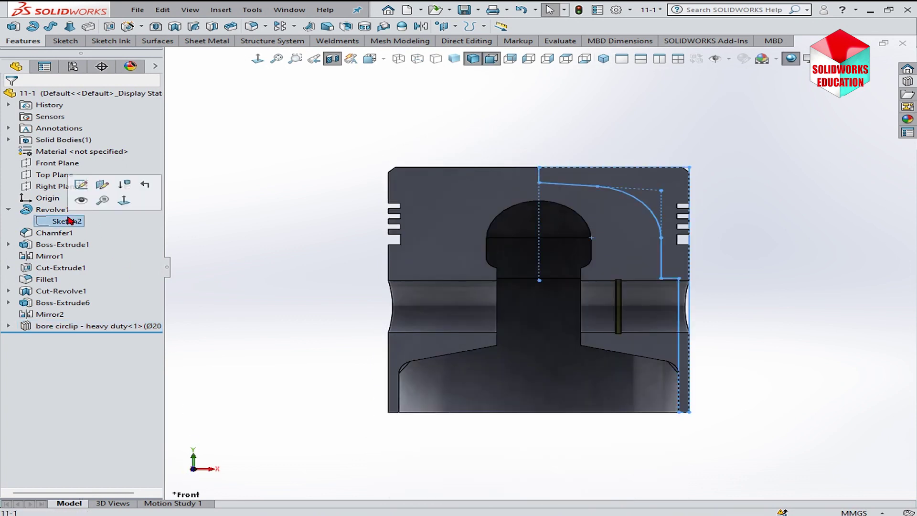
pyautogui.click(81, 201)
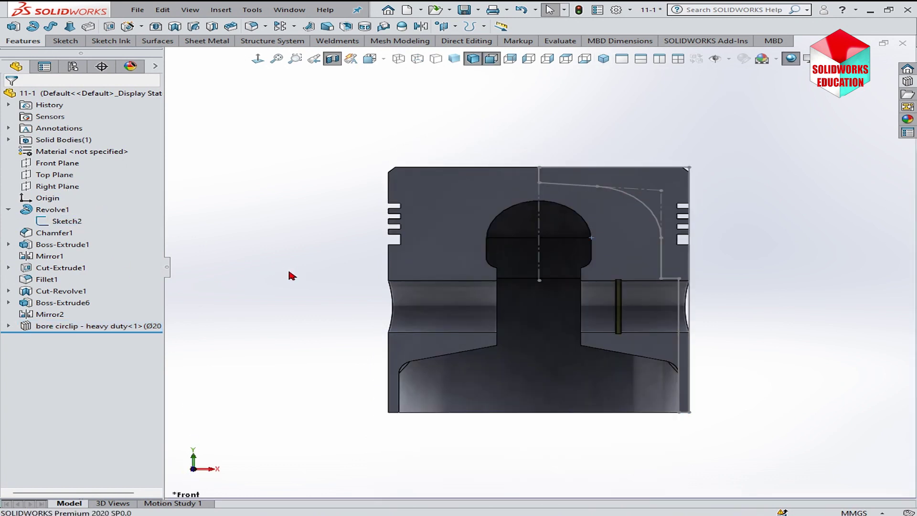
pyautogui.click(9, 326)
pyautogui.click(24, 372)
pyautogui.doubleClick(95, 384)
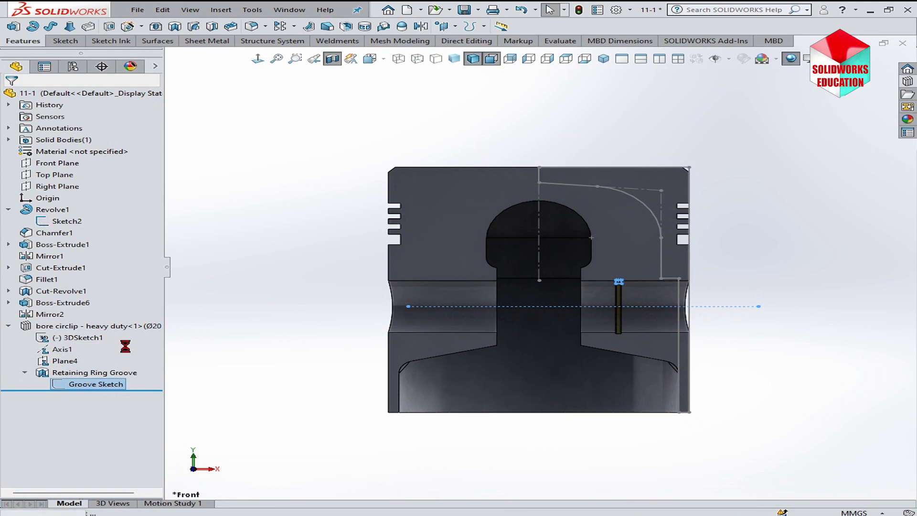
pyautogui.scroll(-8, 721, 325)
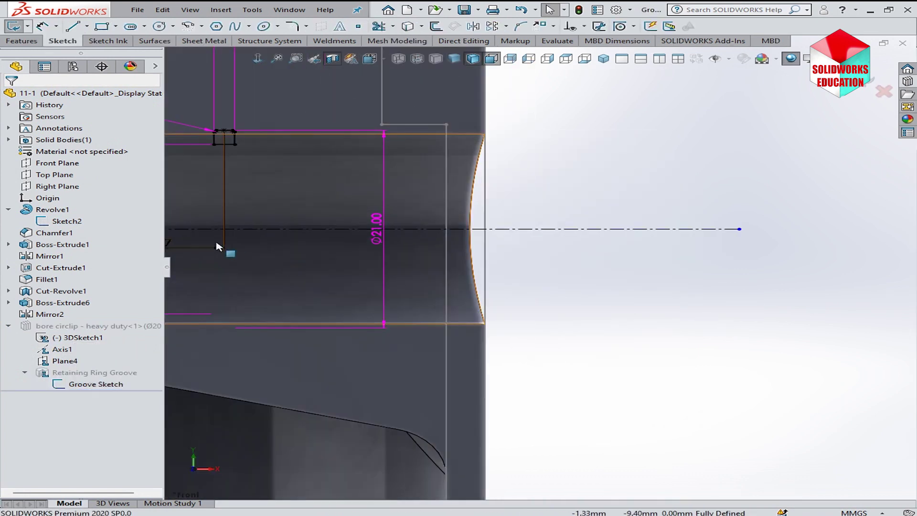
pyautogui.click(220, 248)
pyautogui.press('Delete')
# - Dimension the groove corner 6 mm from the bore's outer edge and exit the sketch
pyautogui.rightClick(735, 278)
pyautogui.click(727, 261)
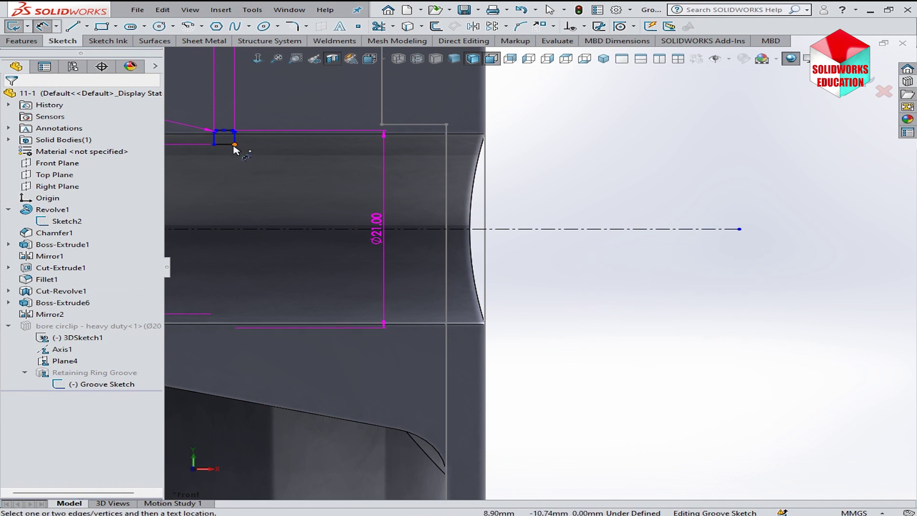
pyautogui.click(234, 145)
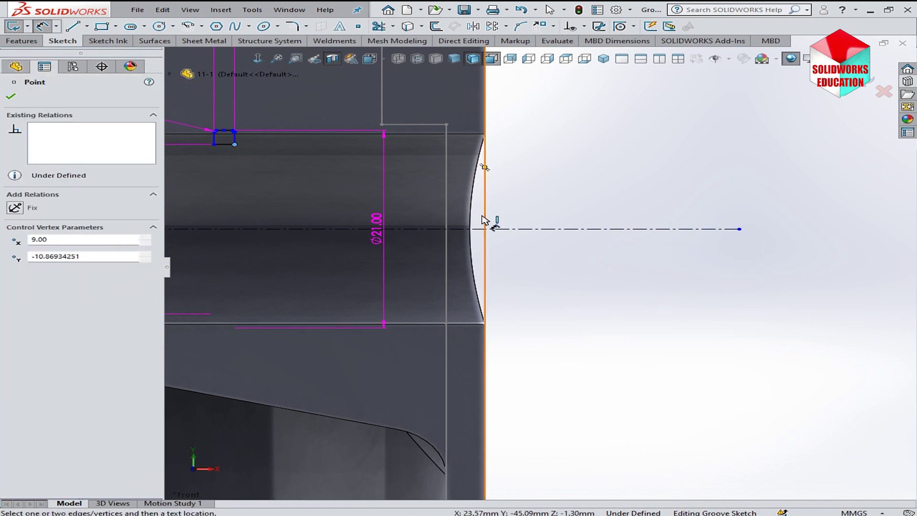
pyautogui.click(485, 219)
pyautogui.click(353, 193)
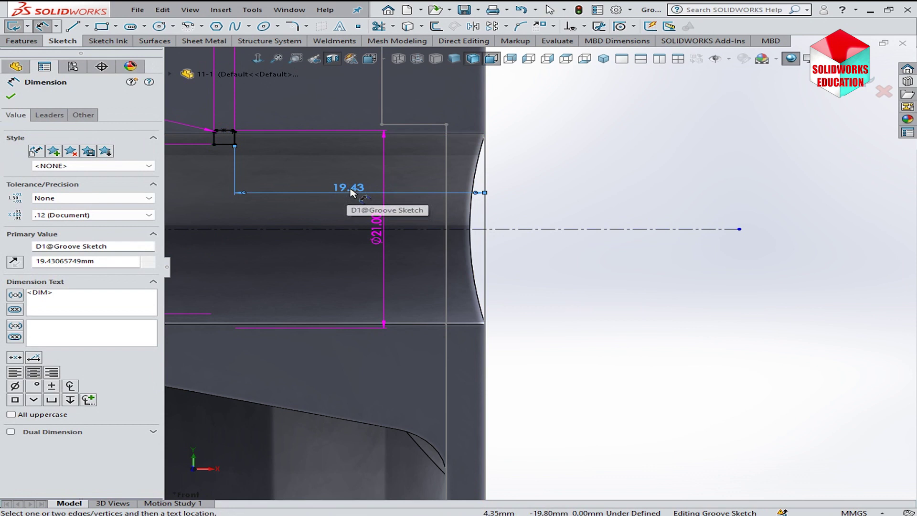
pyautogui.write('6')
pyautogui.press('Return')
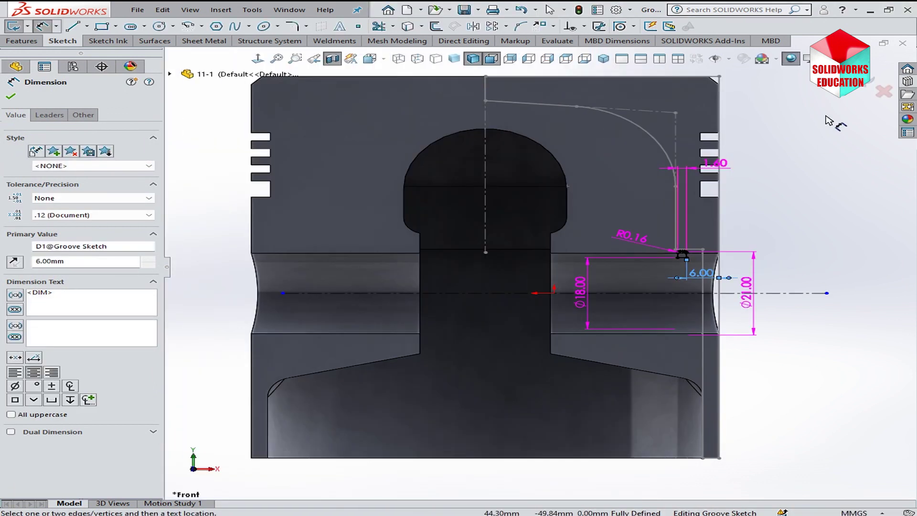
pyautogui.click(870, 80)
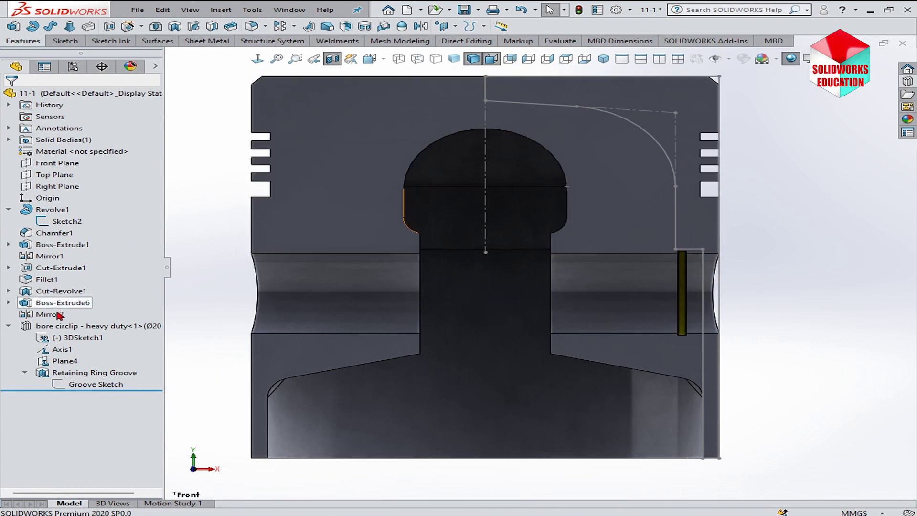
pyautogui.click(9, 326)
# - Mirror the bore circlip across the Right Plane, then turn off Section View
pyautogui.click(60, 328)
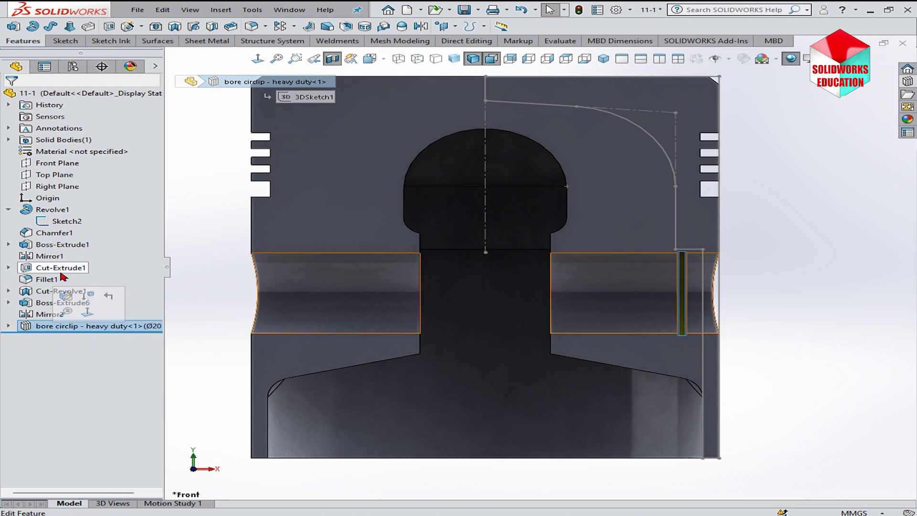
pyautogui.click(296, 27)
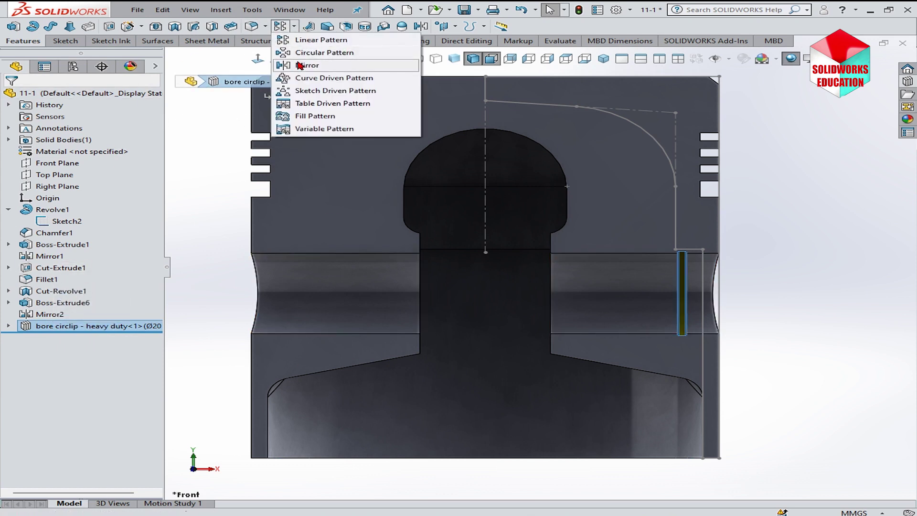
pyautogui.click(308, 67)
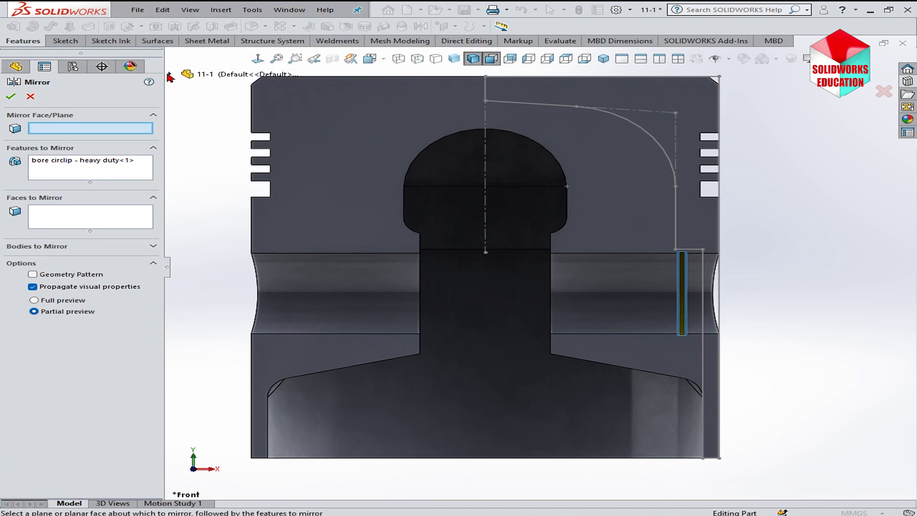
pyautogui.click(168, 74)
pyautogui.click(223, 169)
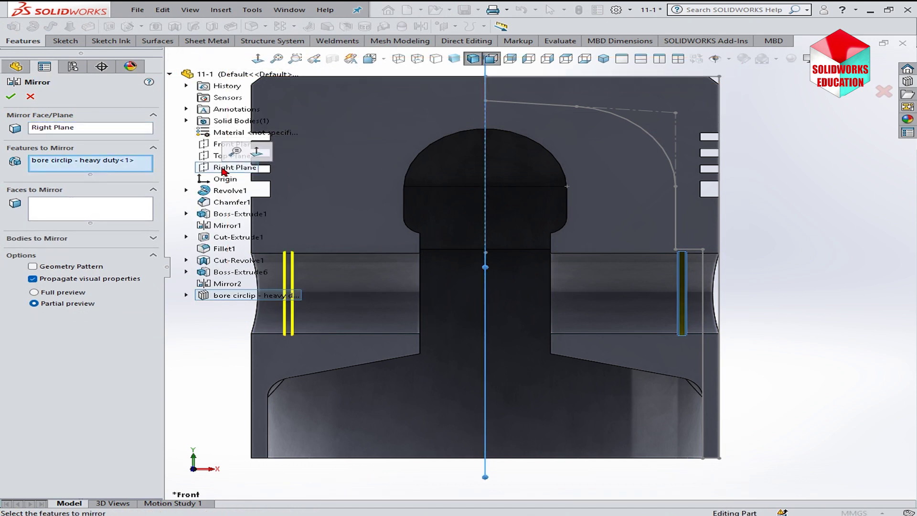
pyautogui.press('Return')
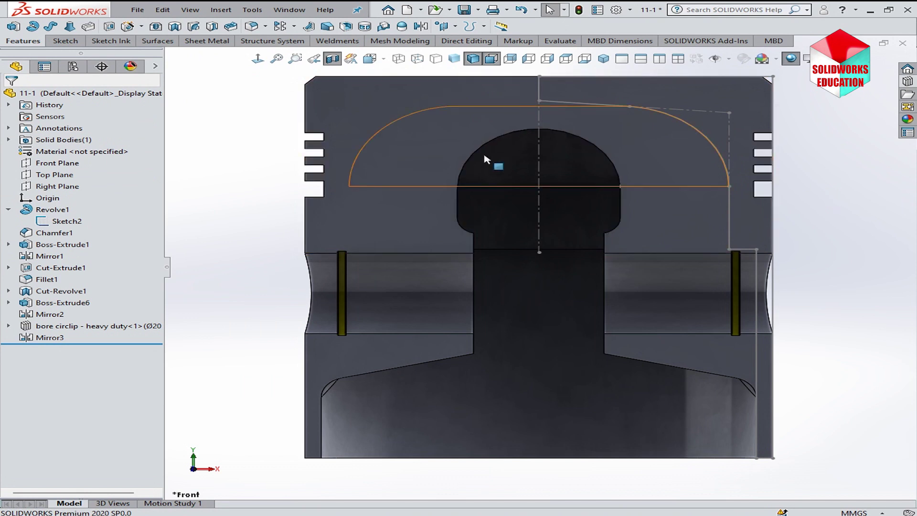
pyautogui.click(329, 61)
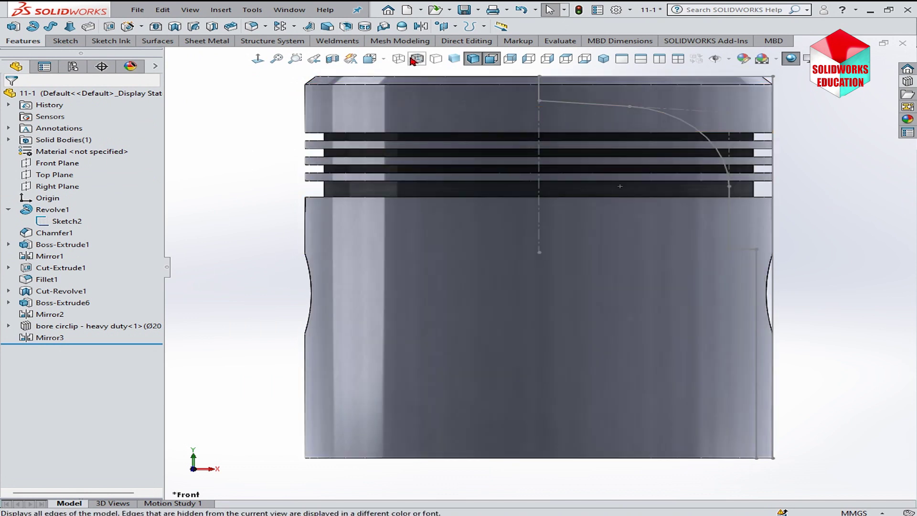
# - Cycle wireframe and hidden-line views, then show the piston shaded in isometric with Sketch2 hidden
pyautogui.click(398, 58)
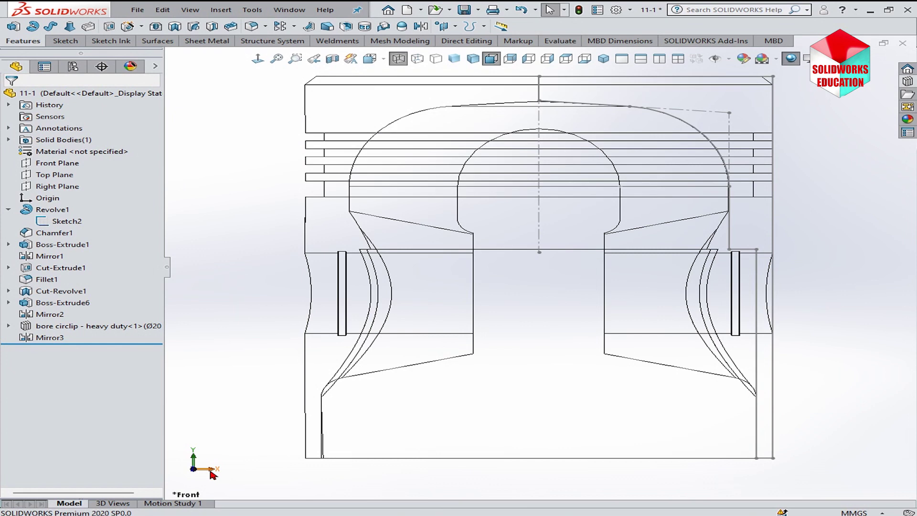
pyautogui.hotkey('ctrl', '4')
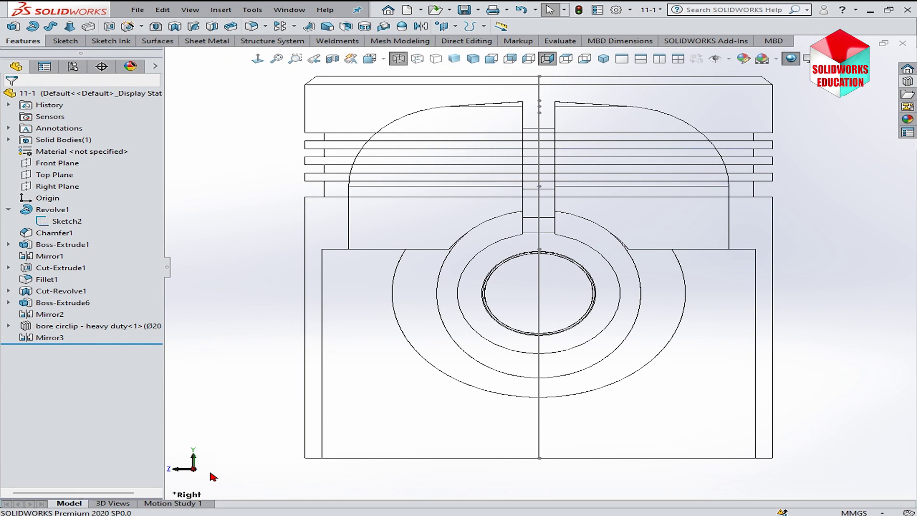
pyautogui.click(416, 62)
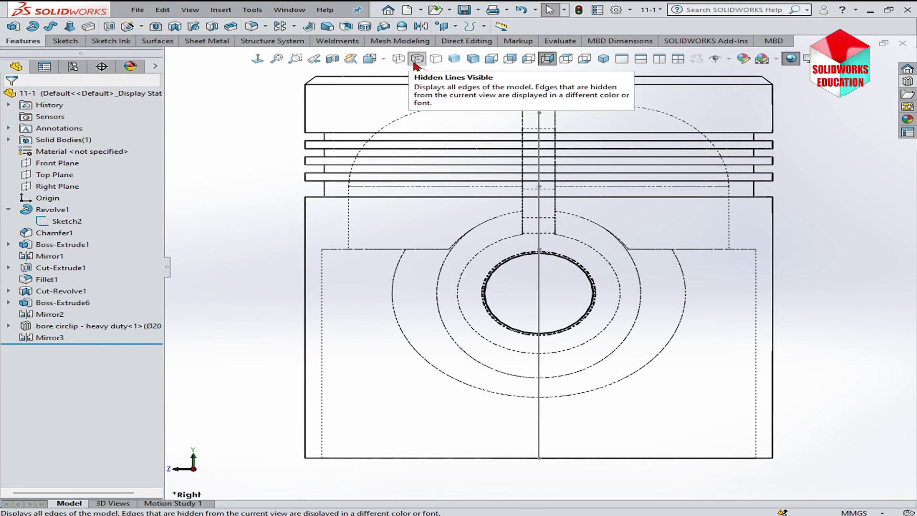
pyautogui.click(473, 58)
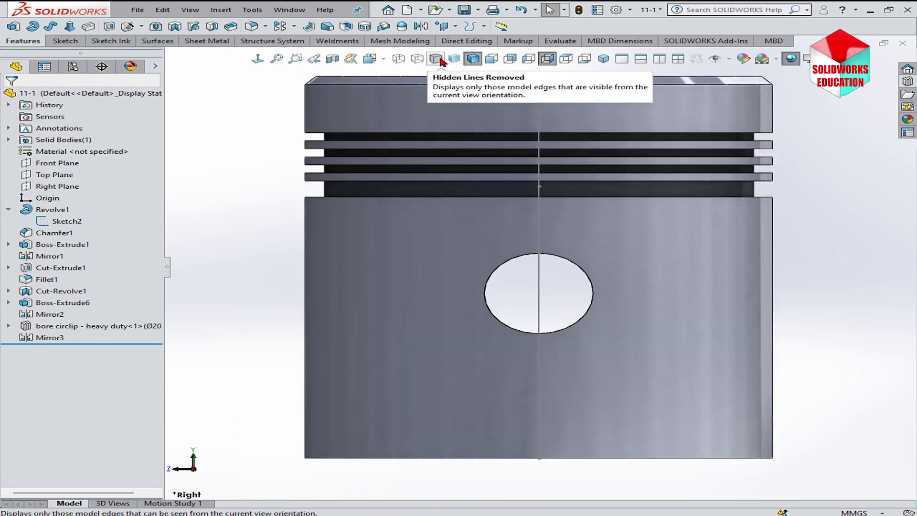
pyautogui.click(603, 59)
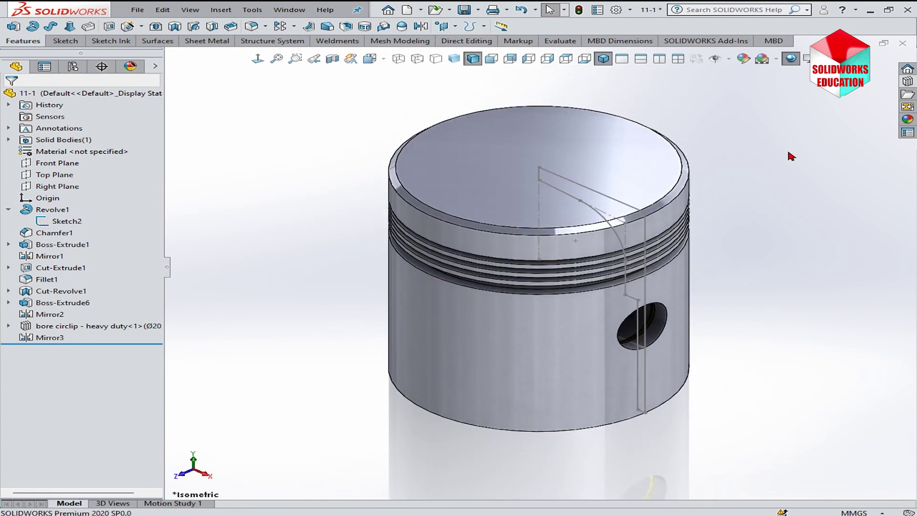
pyautogui.click(637, 210)
pyautogui.click(707, 205)
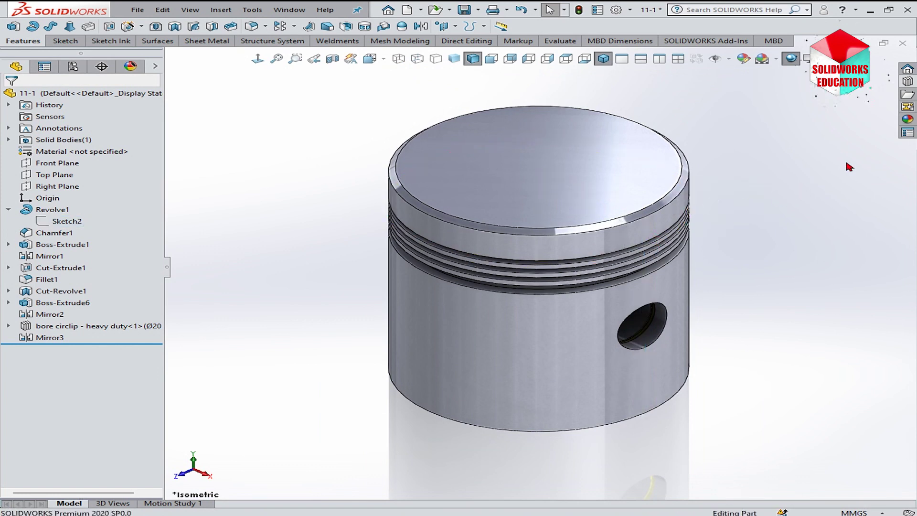